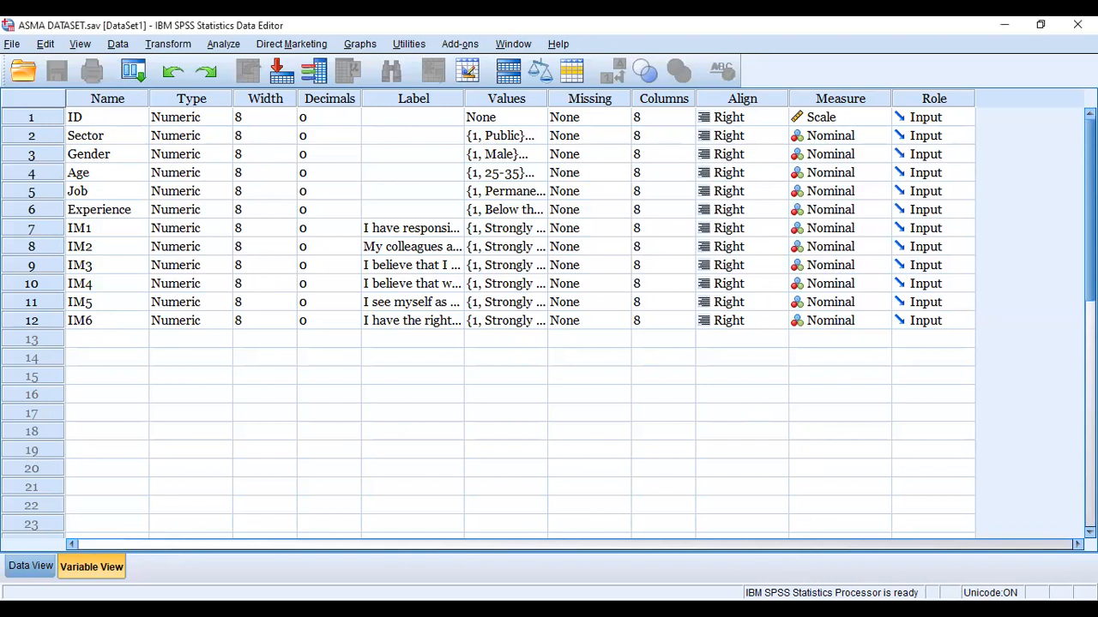
Check the Multifactor Leadership Questionnaire title in Word and add a variable named MLQ in row 13 in SPSS
{"action": "key", "text": "alt+Tab"}
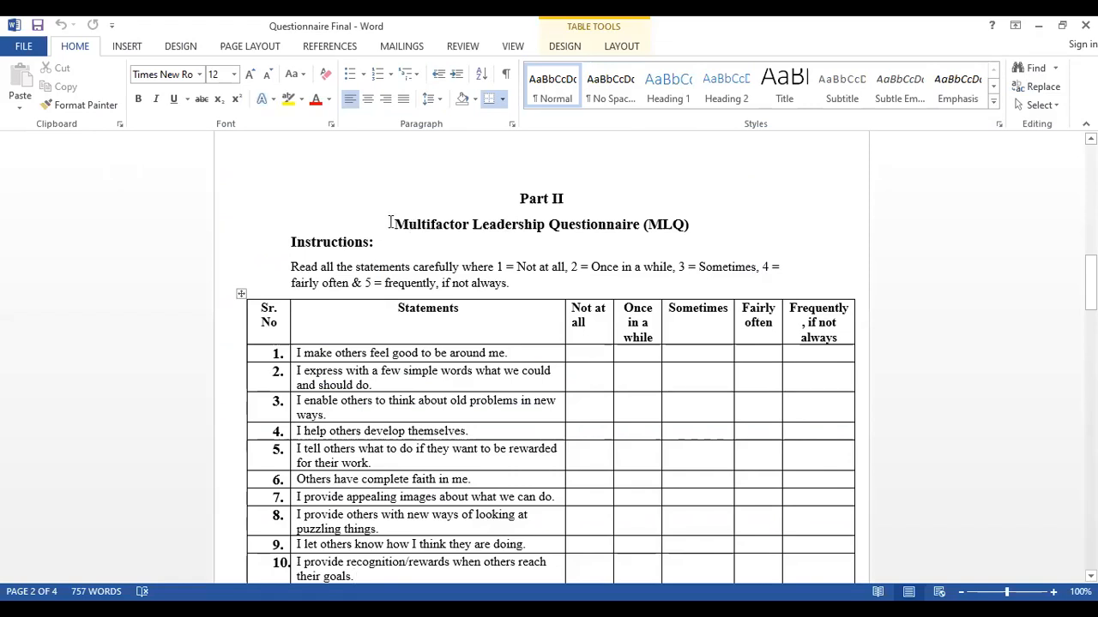
{"action": "left_click_drag", "start_coordinate": [396, 225], "coordinate": [701, 215]}
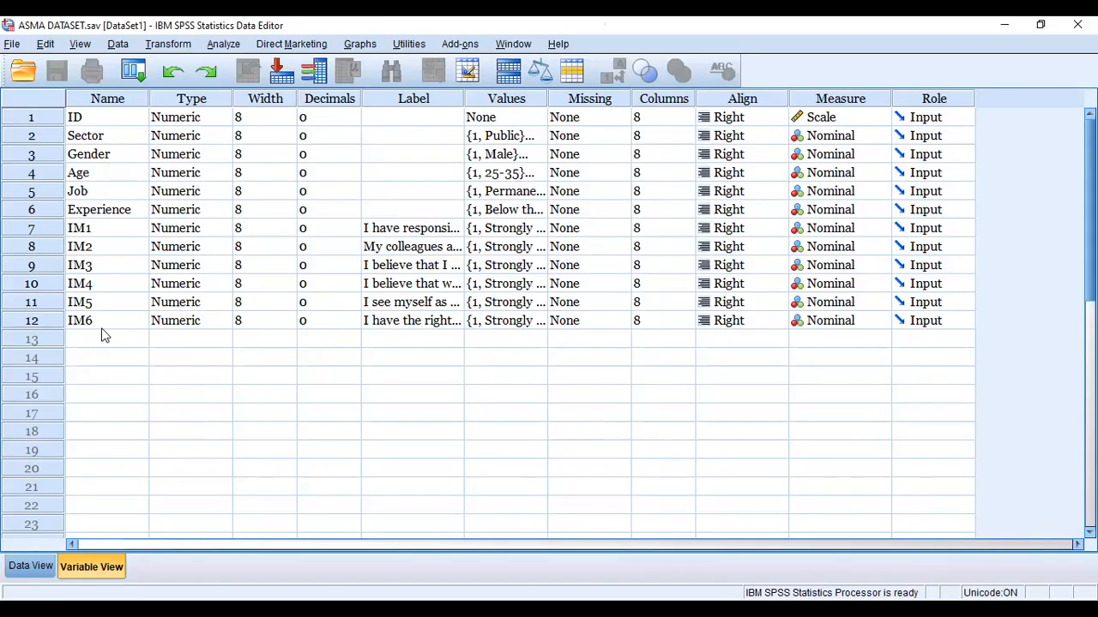
{"action": "left_click", "coordinate": [101, 329]}
{"action": "left_click", "coordinate": [101, 338]}
{"action": "left_click", "coordinate": [103, 337]}
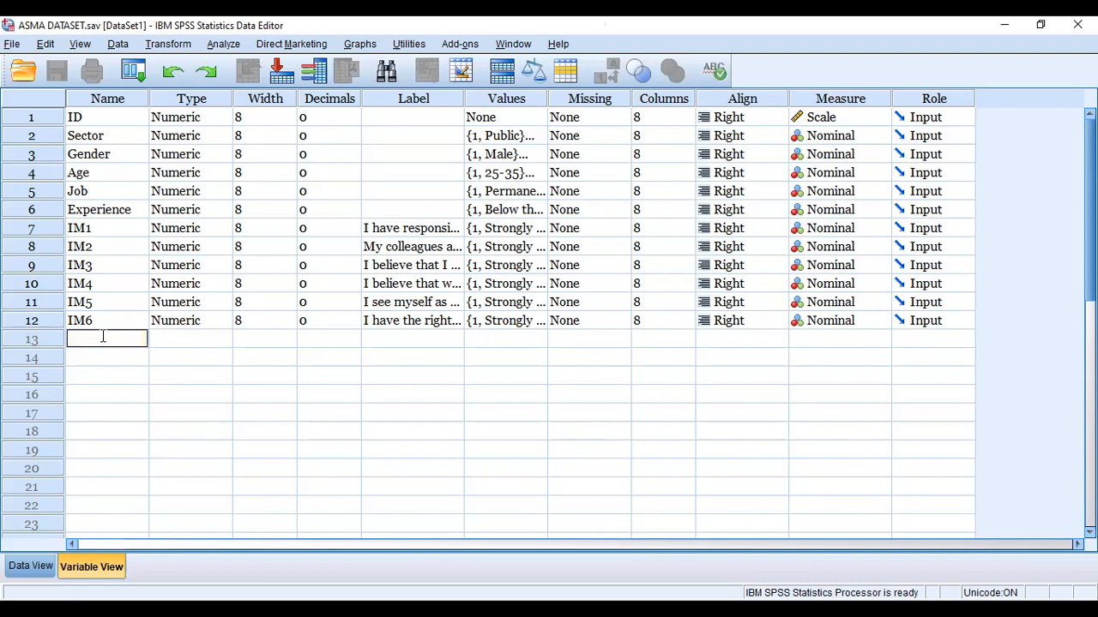
{"action": "type", "text": "MLQ"}
{"action": "left_click_drag", "start_coordinate": [103, 337], "coordinate": [60, 341]}
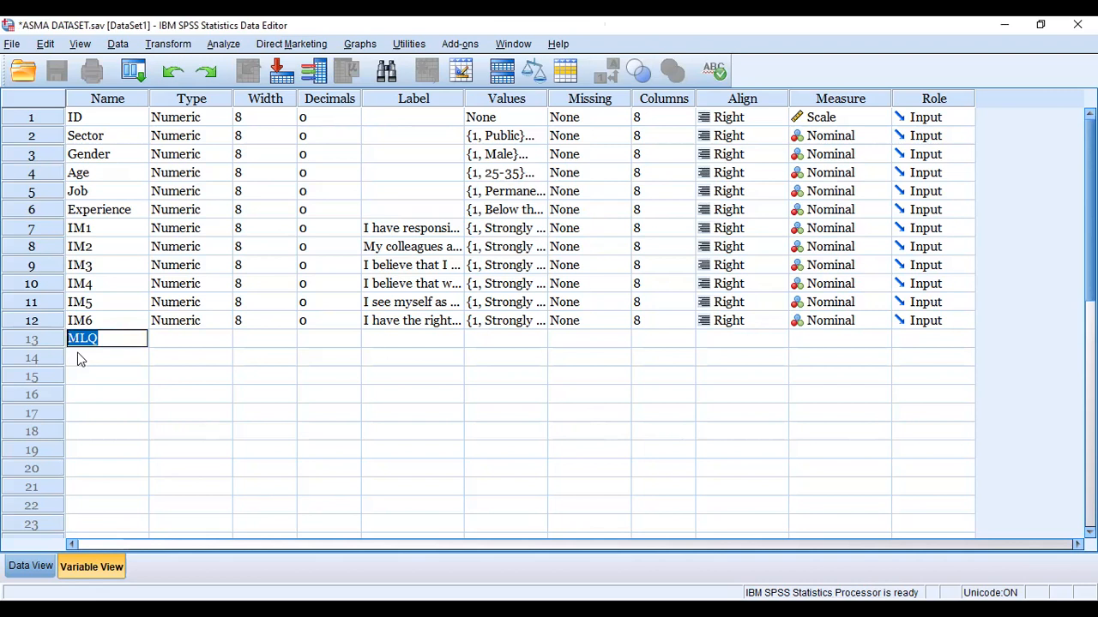
{"action": "key", "text": "Return"}
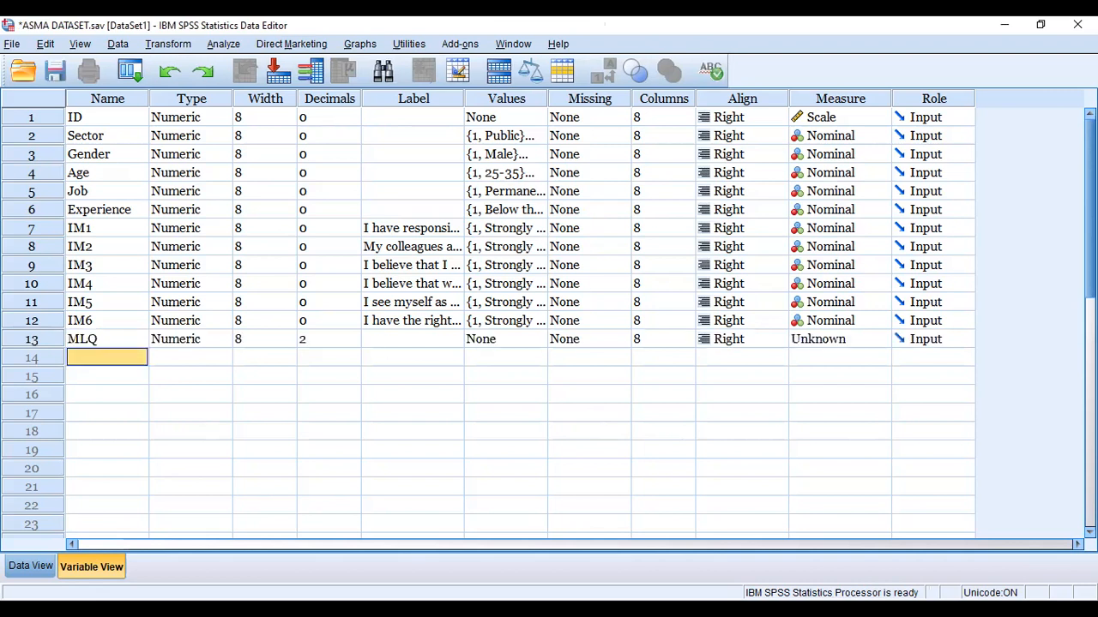
Switch to the Word questionnaire and examine the numbered statements in the Multifactor Leadership Questionnaire table
{"action": "key", "text": "alt+Tab"}
{"action": "key", "text": "Down"}
{"action": "key", "text": "Down"}
{"action": "key", "text": "Down"}
{"action": "key", "text": "Down"}
{"action": "key", "text": "Down"}
{"action": "key", "text": "Down"}
{"action": "key", "text": "Down"}
{"action": "key", "text": "Down"}
{"action": "key", "text": "Down"}
{"action": "key", "text": "Down"}
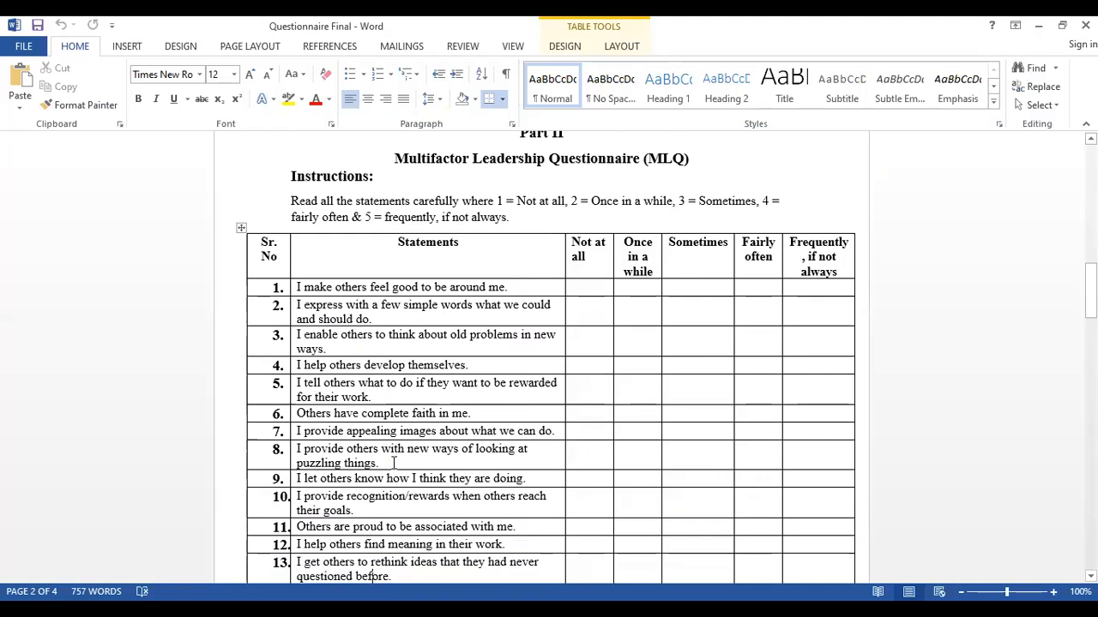
{"action": "key", "text": "Up"}
{"action": "key", "text": "Up"}
{"action": "key", "text": "Up"}
{"action": "key", "text": "Up"}
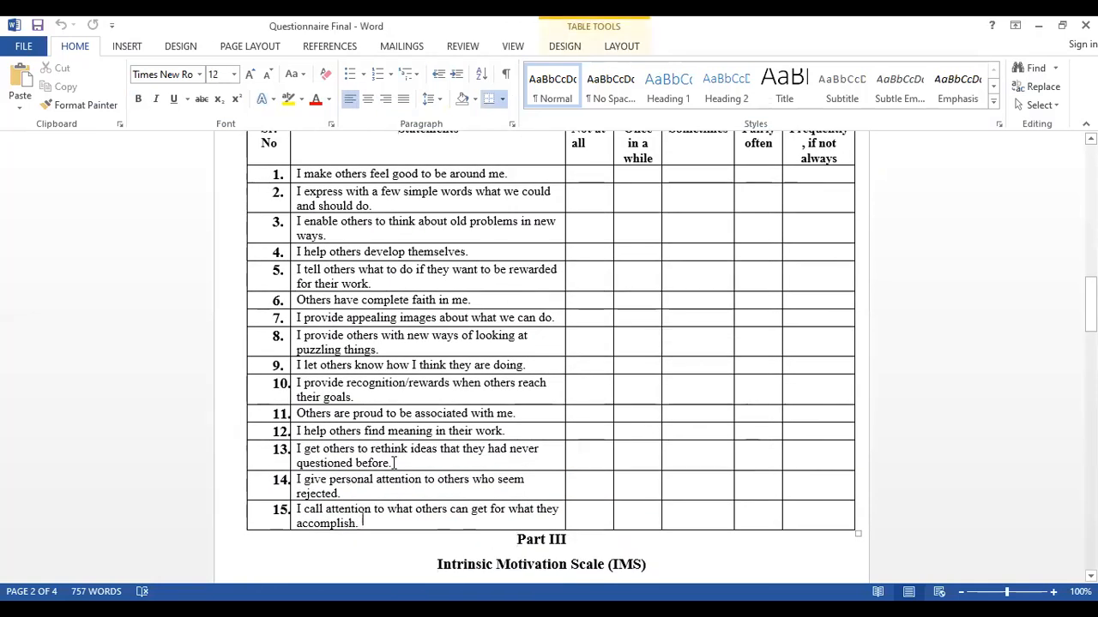
{"action": "key", "text": "Up"}
{"action": "key", "text": "Up"}
{"action": "key", "text": "Up"}
{"action": "key", "text": "Up"}
{"action": "key", "text": "Up"}
{"action": "key", "text": "Up"}
{"action": "key", "text": "Up"}
{"action": "key", "text": "Up"}
{"action": "key", "text": "Up"}
{"action": "key", "text": "Up"}
{"action": "key", "text": "Up"}
{"action": "key", "text": "Up"}
{"action": "key", "text": "Up"}
{"action": "key", "text": "Up"}
{"action": "key", "text": "Up"}
{"action": "key", "text": "Up"}
{"action": "key", "text": "Up"}
{"action": "key", "text": "Up"}
{"action": "key", "text": "Up"}
{"action": "key", "text": "Up"}
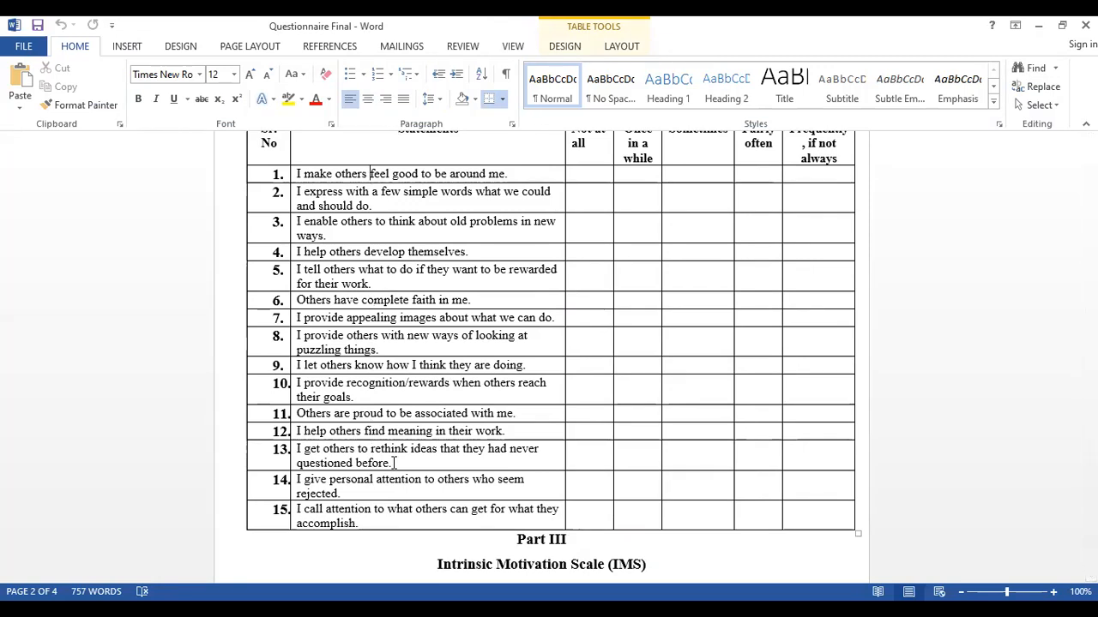
{"action": "key", "text": "Up"}
{"action": "key", "text": "Up"}
{"action": "key", "text": "Up"}
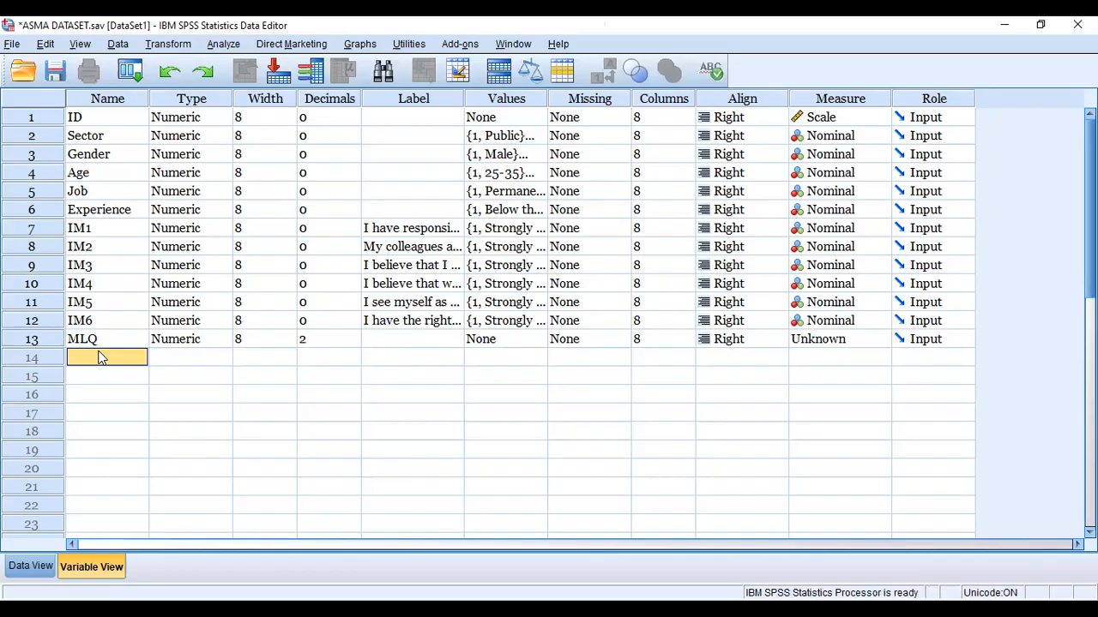
Try to paste the copied variable name into the empty row 14 in SPSS
{"action": "key", "text": "ctrl+v"}
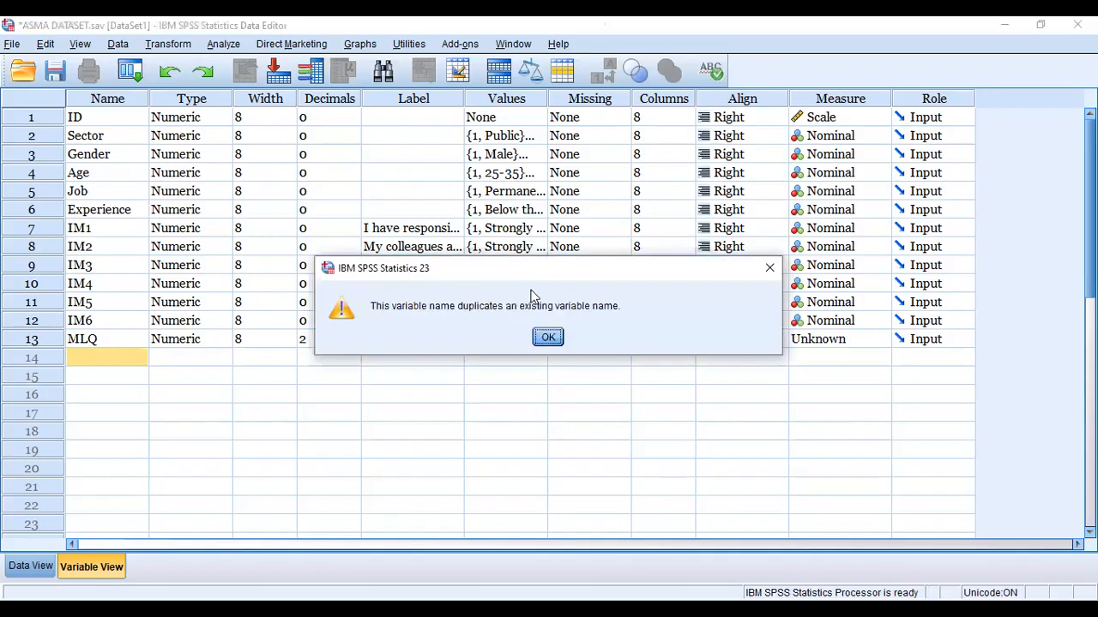
{"action": "left_click", "coordinate": [773, 270]}
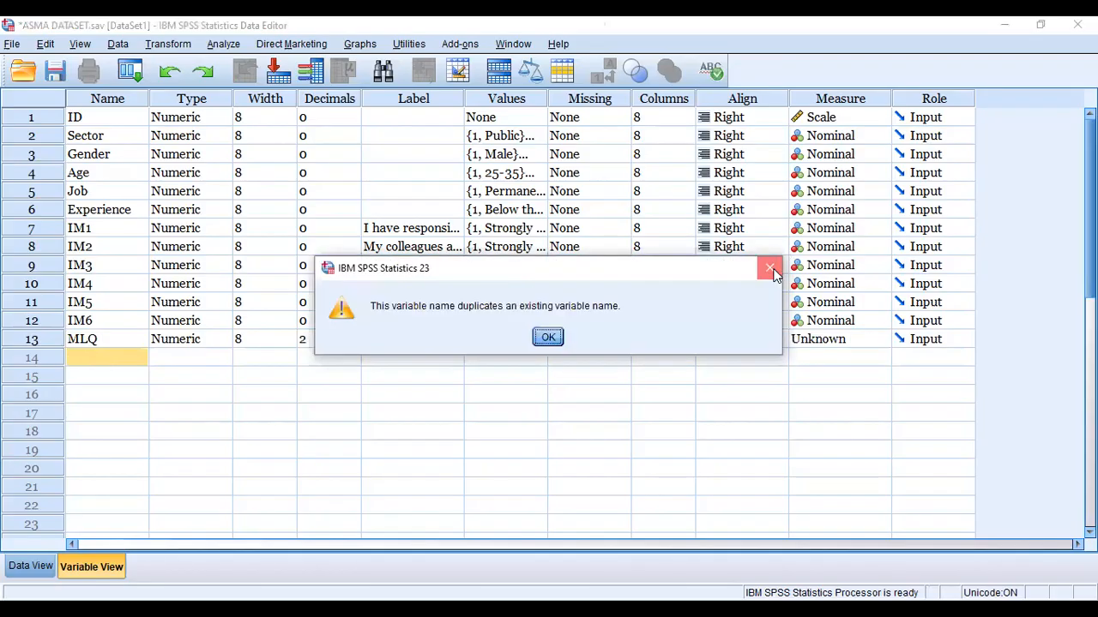
{"action": "right_click", "coordinate": [98, 357]}
{"action": "left_click", "coordinate": [115, 390]}
{"action": "left_click", "coordinate": [549, 339]}
Rename the variable in row 13 as MLQ1
{"action": "left_click", "coordinate": [114, 339]}
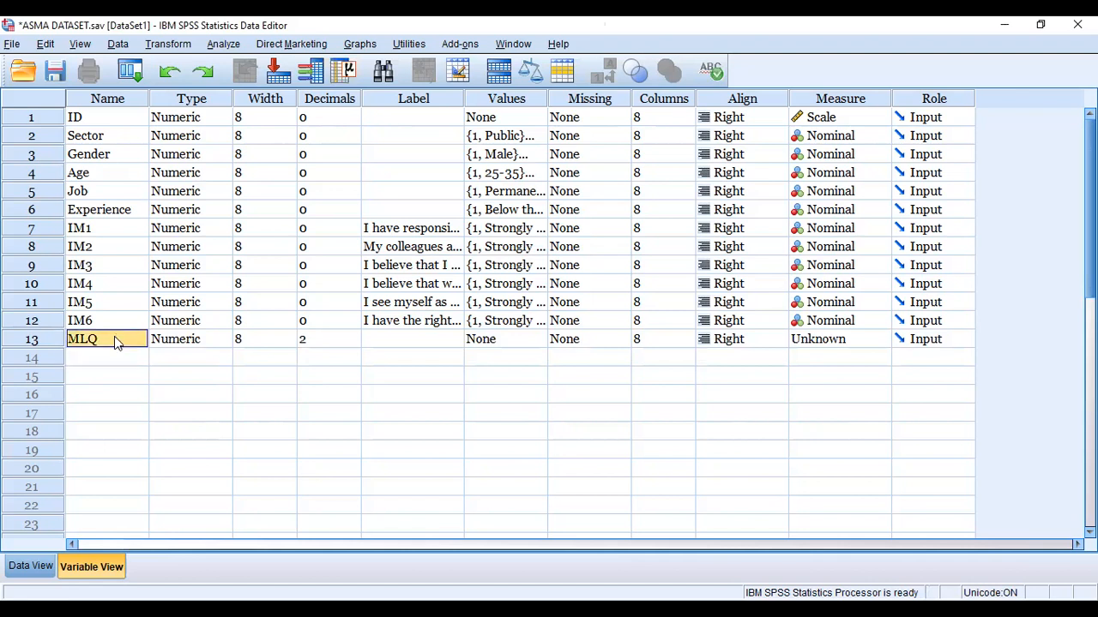
{"action": "type", "text": "1"}
{"action": "type", "text": "MLQ"}
{"action": "type", "text": "1"}
{"action": "key", "text": "Return"}
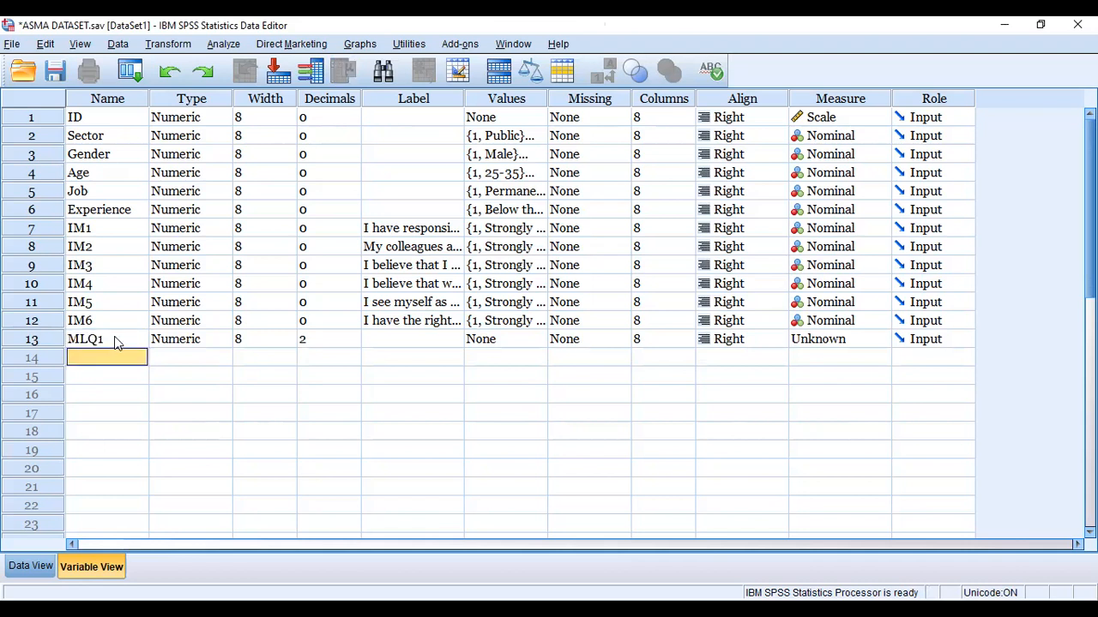
Try to paste the copied name into row 14, and undo the new variables in rows 13 and 14
{"action": "right_click", "coordinate": [112, 365]}
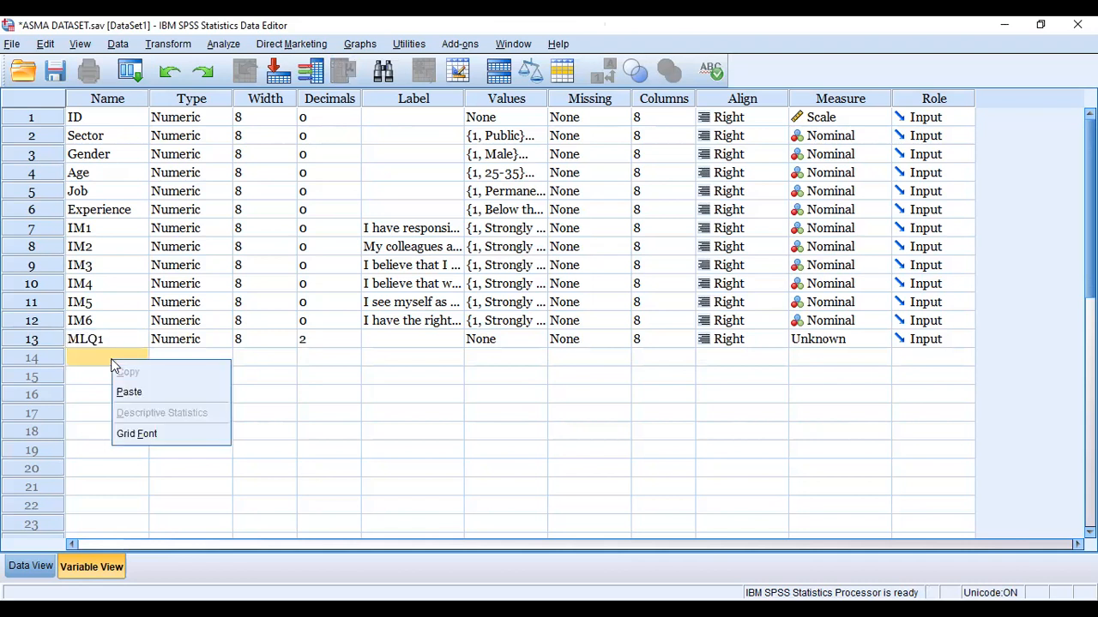
{"action": "left_click", "coordinate": [148, 392]}
{"action": "type", "text": "2"}
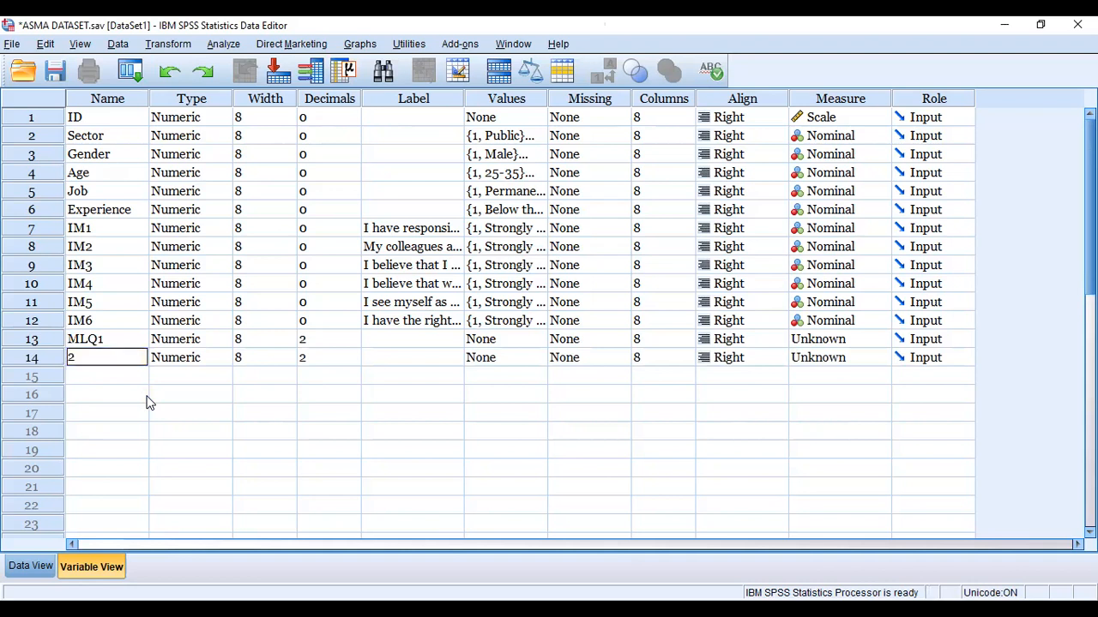
{"action": "key", "text": "BackSpace"}
{"action": "key", "text": "ctrl+z"}
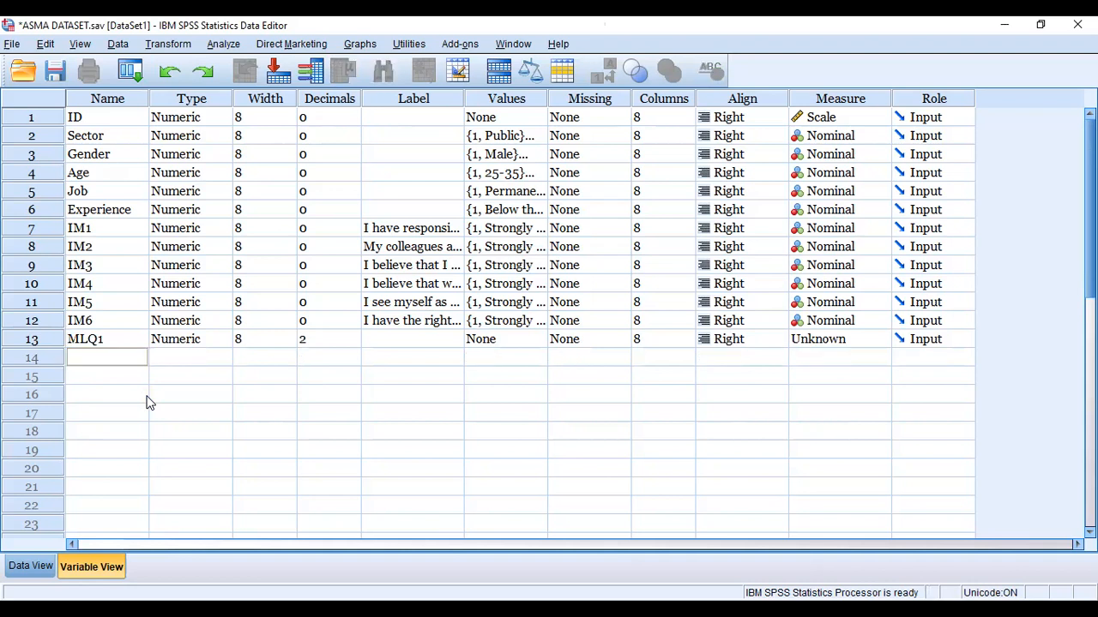
{"action": "key", "text": "ctrl+z"}
{"action": "key", "text": "ctrl+z"}
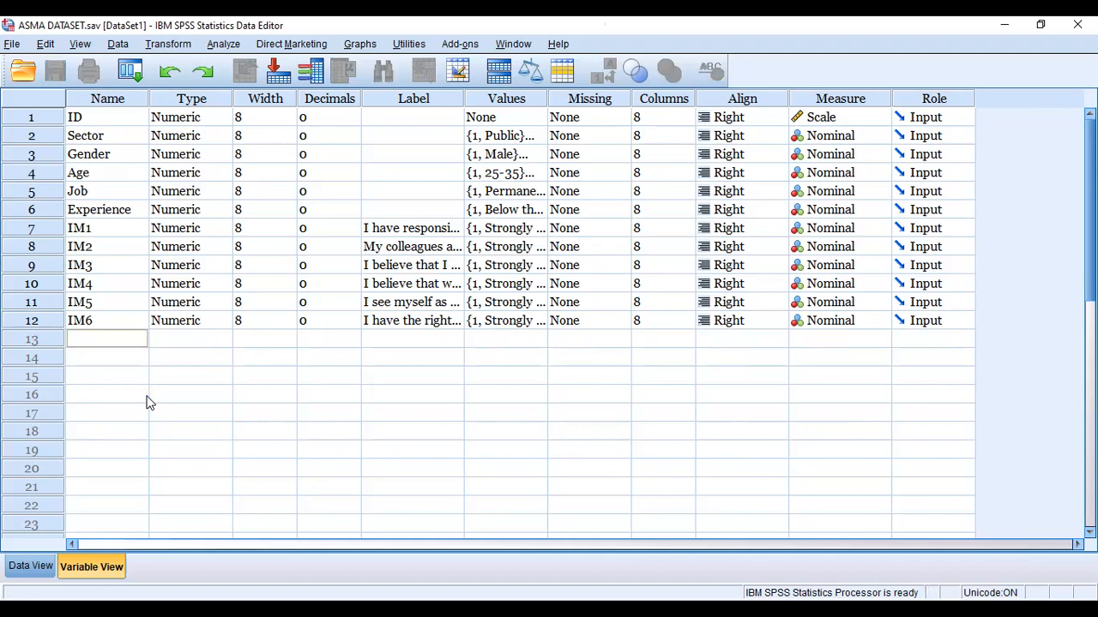
Add three variables named MLQ1, MLQ2 and MLQ3 in rows 13 to 15
{"action": "type", "text": "MLQ1"}
{"action": "key", "text": "Return"}
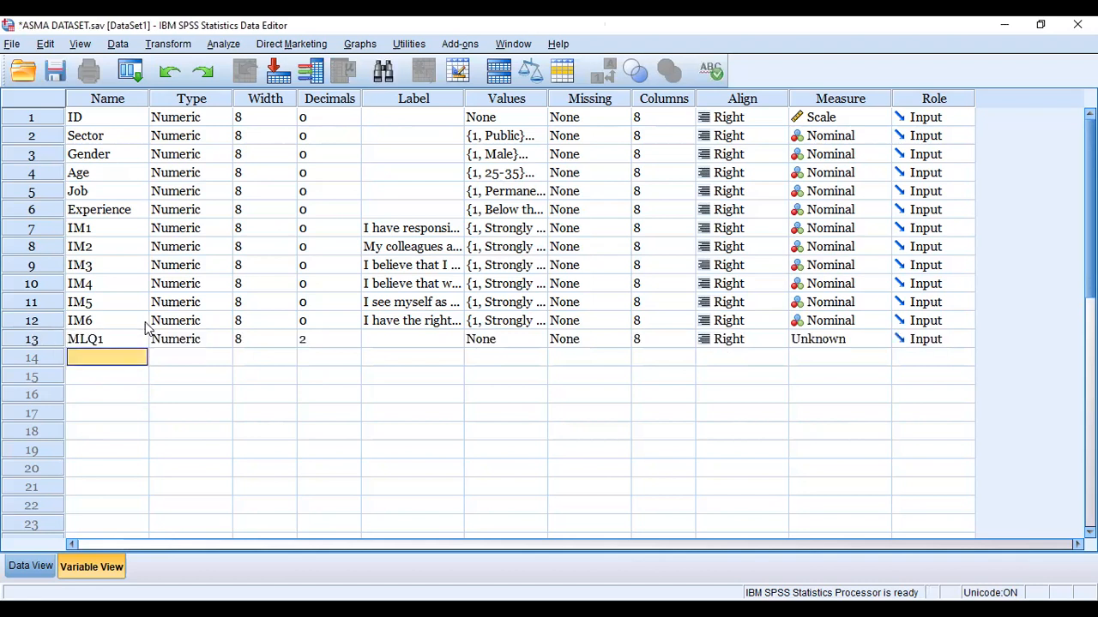
{"action": "type", "text": "MLQ2"}
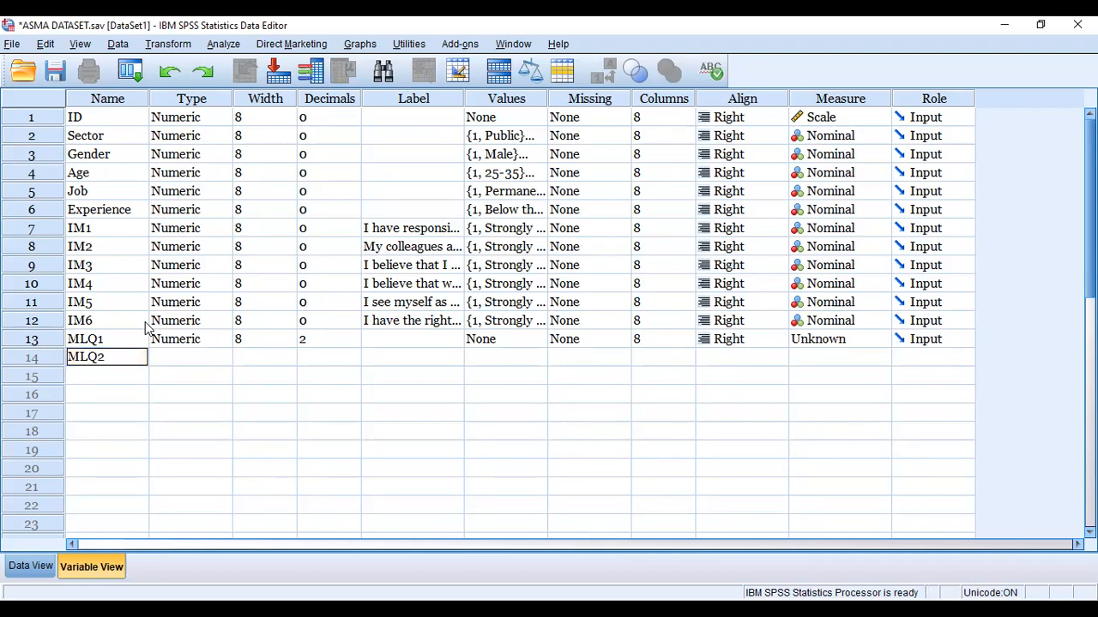
{"action": "key", "text": "Return"}
{"action": "type", "text": "M"}
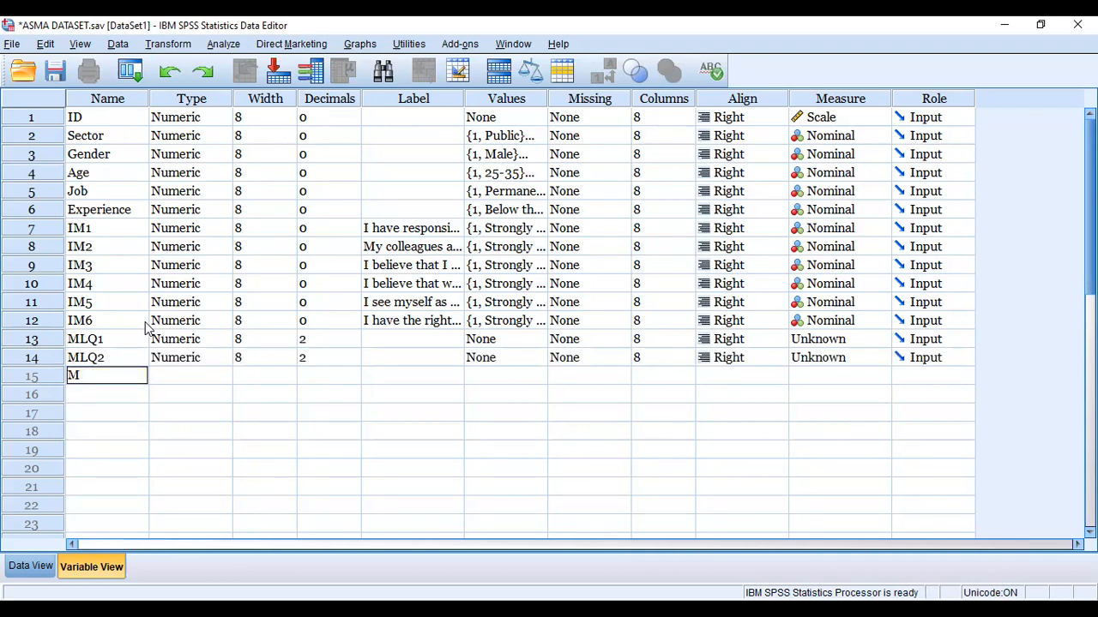
{"action": "type", "text": "LQ3"}
{"action": "key", "text": "Return"}
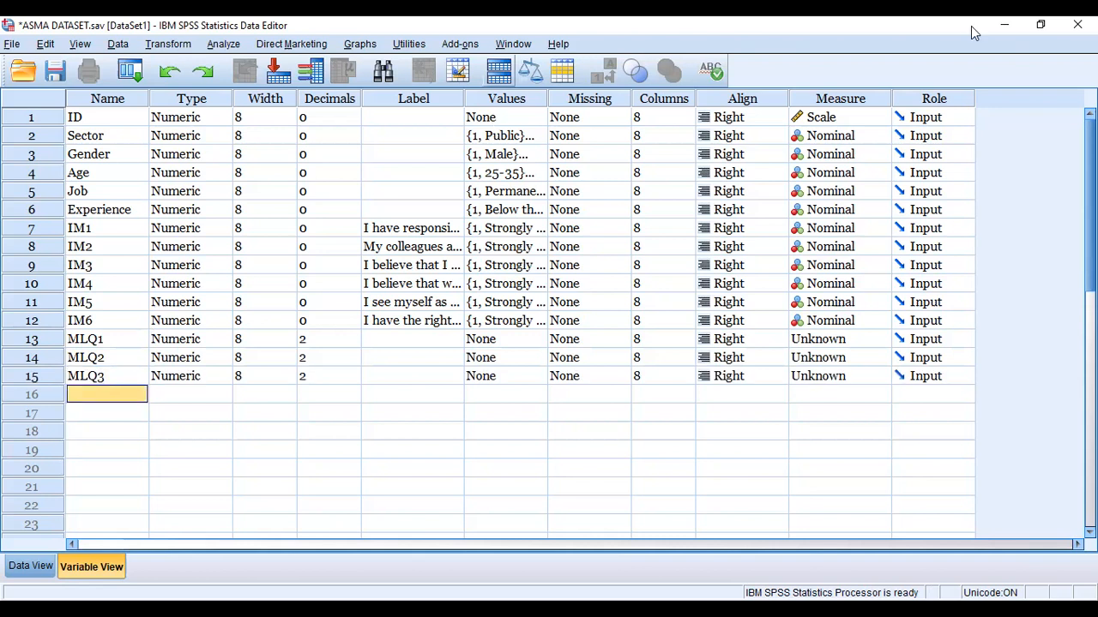
Add variables named MLQ12, MLQ13, MLQ14 and MLQ15 in rows 24 to 27
{"action": "key", "text": "alt+Tab"}
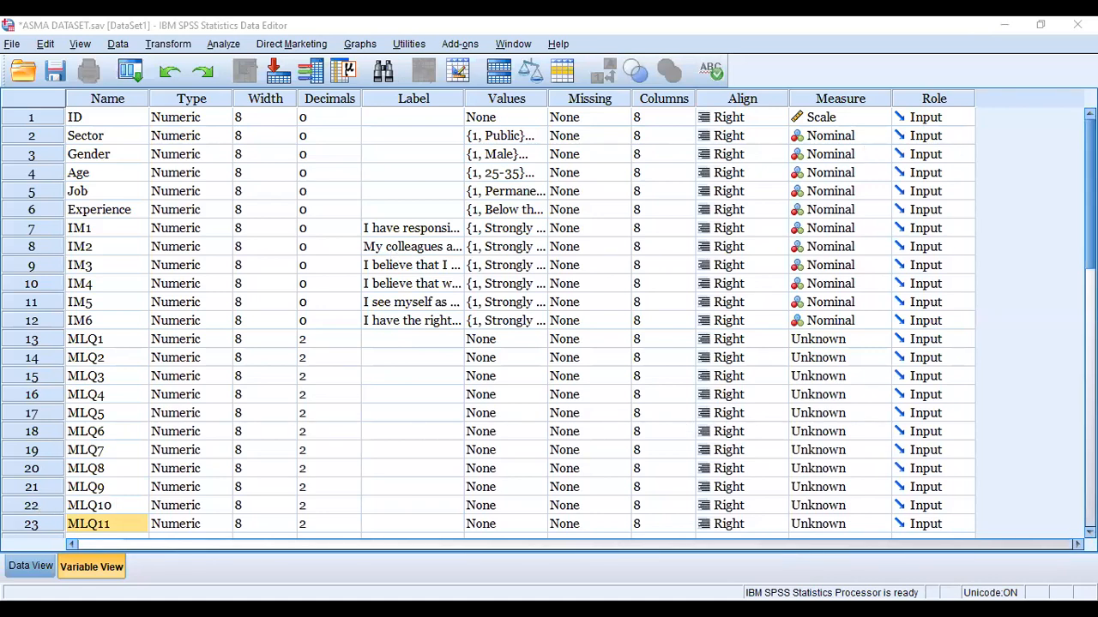
{"action": "scroll", "coordinate": [411, 351], "scroll_direction": "down", "scroll_amount": 3}
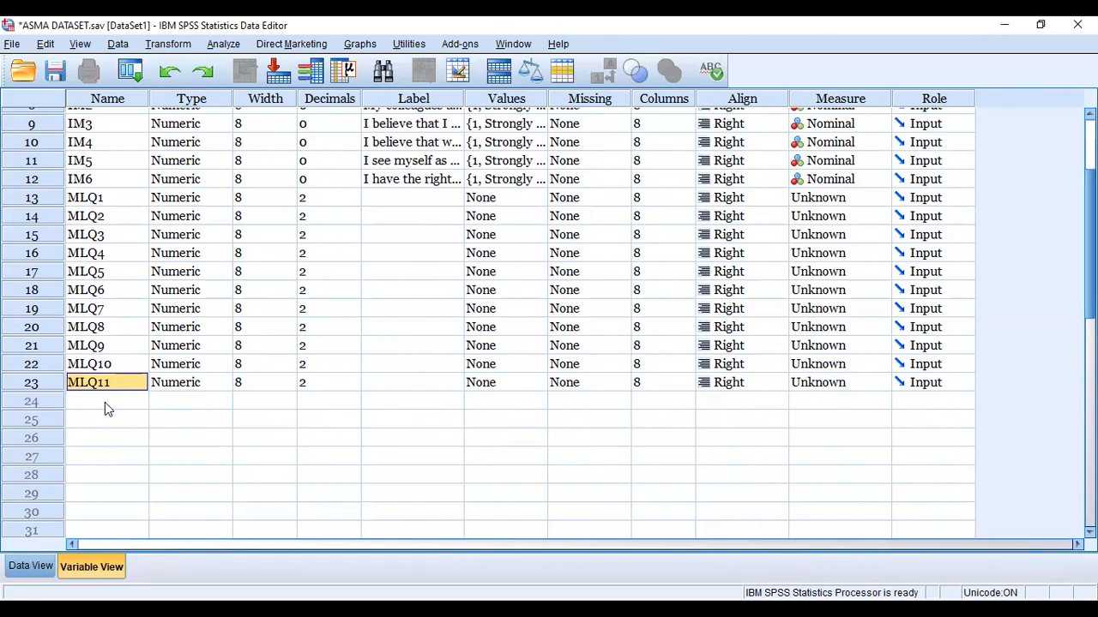
{"action": "left_click", "coordinate": [105, 402]}
{"action": "type", "text": "MLQ12"}
{"action": "key", "text": "Return"}
{"action": "type", "text": "MLQ13"}
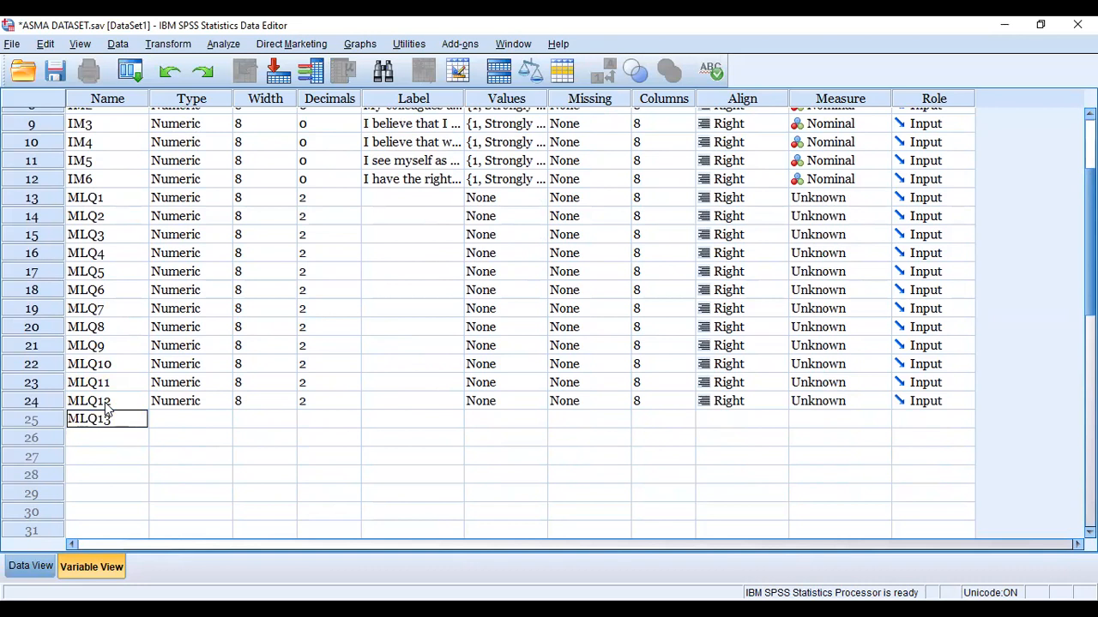
{"action": "key", "text": "Return"}
{"action": "type", "text": "MLQ14"}
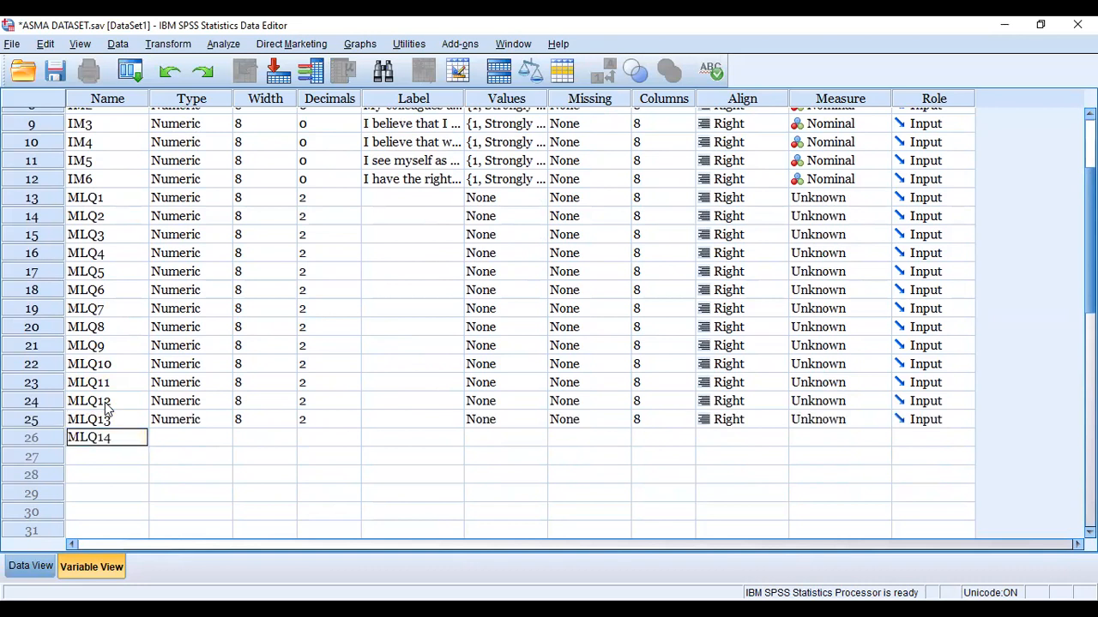
{"action": "key", "text": "Return"}
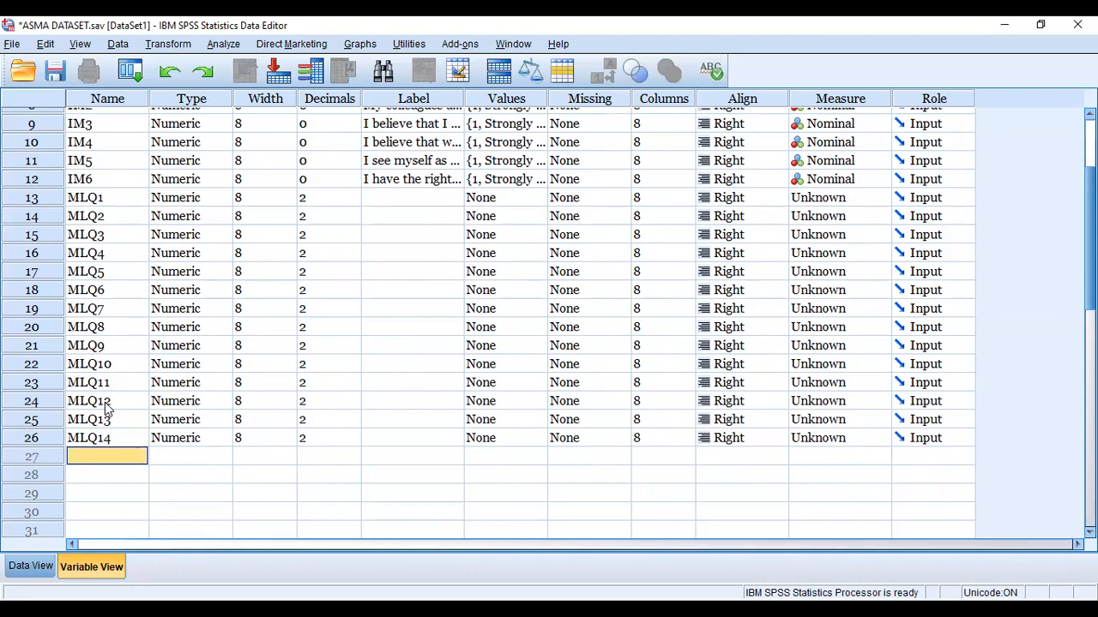
{"action": "type", "text": "MLQ15"}
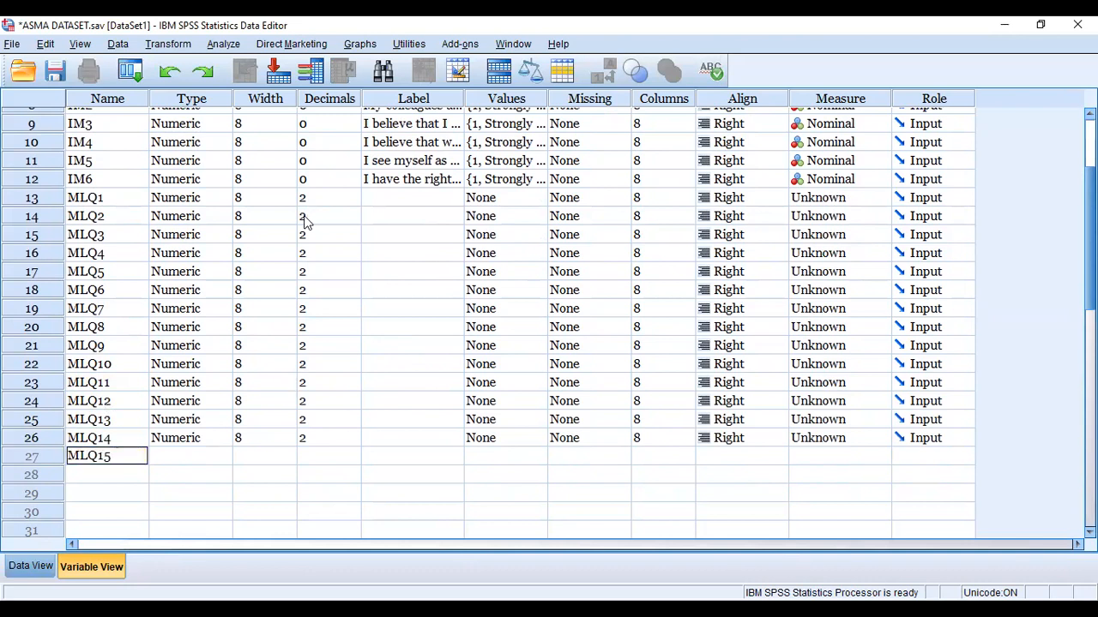
{"action": "left_click", "coordinate": [262, 207]}
Review the Width values of the variables at the start of the variable list
{"action": "key", "text": "Up"}
{"action": "key", "text": "Up"}
{"action": "key", "text": "Up"}
{"action": "key", "text": "Up"}
{"action": "key", "text": "Up"}
{"action": "key", "text": "Up"}
{"action": "key", "text": "Up"}
{"action": "key", "text": "Up"}
{"action": "key", "text": "Up"}
{"action": "key", "text": "Up"}
{"action": "key", "text": "Up"}
{"action": "key", "text": "Up"}
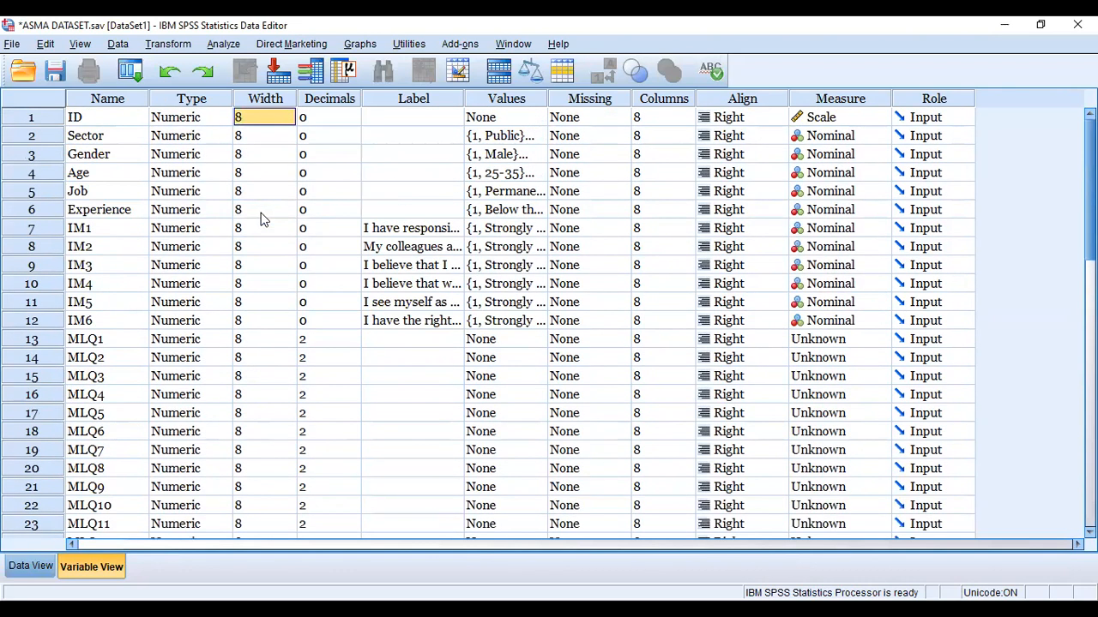
{"action": "key", "text": "Down"}
{"action": "key", "text": "Down"}
{"action": "key", "text": "Down"}
{"action": "key", "text": "Down"}
{"action": "key", "text": "Down"}
{"action": "key", "text": "Down"}
{"action": "key", "text": "Down"}
{"action": "key", "text": "Down"}
{"action": "key", "text": "Down"}
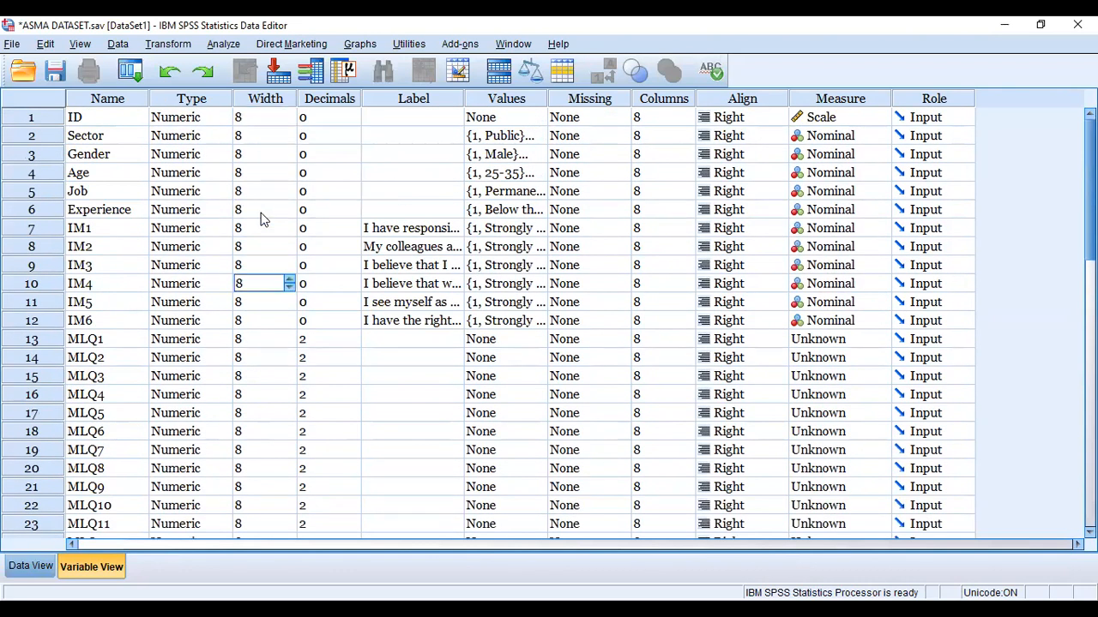
Set the decimals of the variables MLQ1, MLQ2 and MLQ3 to 0
{"action": "left_click", "coordinate": [314, 336]}
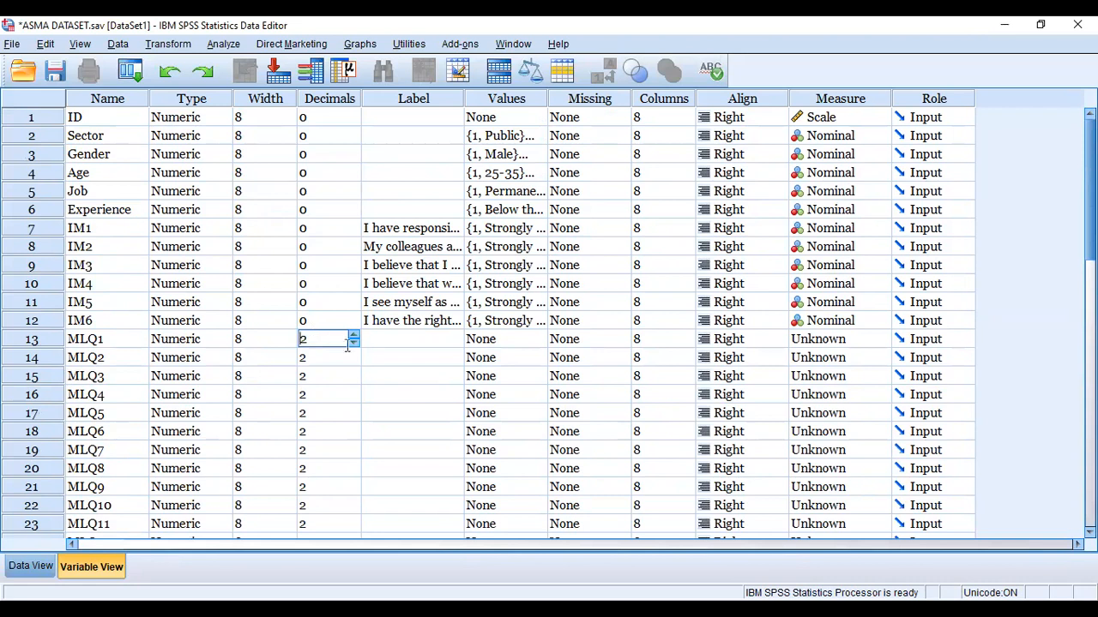
{"action": "left_click", "coordinate": [354, 343]}
{"action": "left_click", "coordinate": [354, 343]}
{"action": "left_click", "coordinate": [355, 358]}
{"action": "left_click", "coordinate": [355, 360]}
{"action": "left_click", "coordinate": [355, 360]}
{"action": "left_click", "coordinate": [349, 374]}
{"action": "left_click", "coordinate": [355, 379]}
{"action": "left_click", "coordinate": [354, 380]}
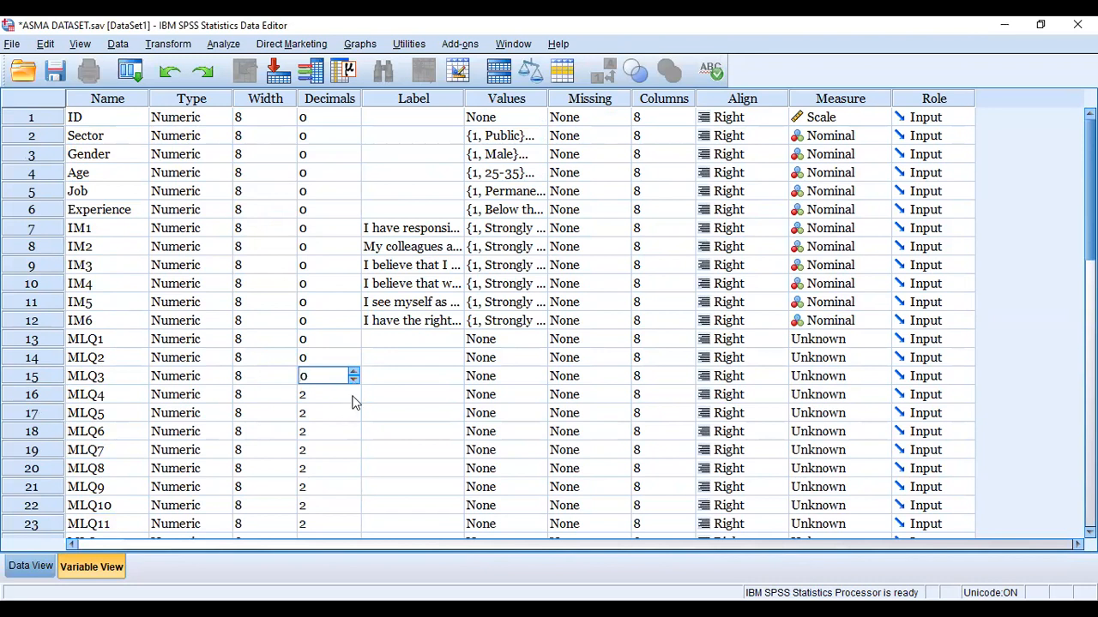
Set the decimals of the variables MLQ4 through MLQ15 to 0
{"action": "left_click", "coordinate": [349, 394]}
{"action": "left_click", "coordinate": [354, 399]}
{"action": "left_click", "coordinate": [354, 399]}
{"action": "left_click", "coordinate": [356, 429]}
{"action": "left_click", "coordinate": [354, 427]}
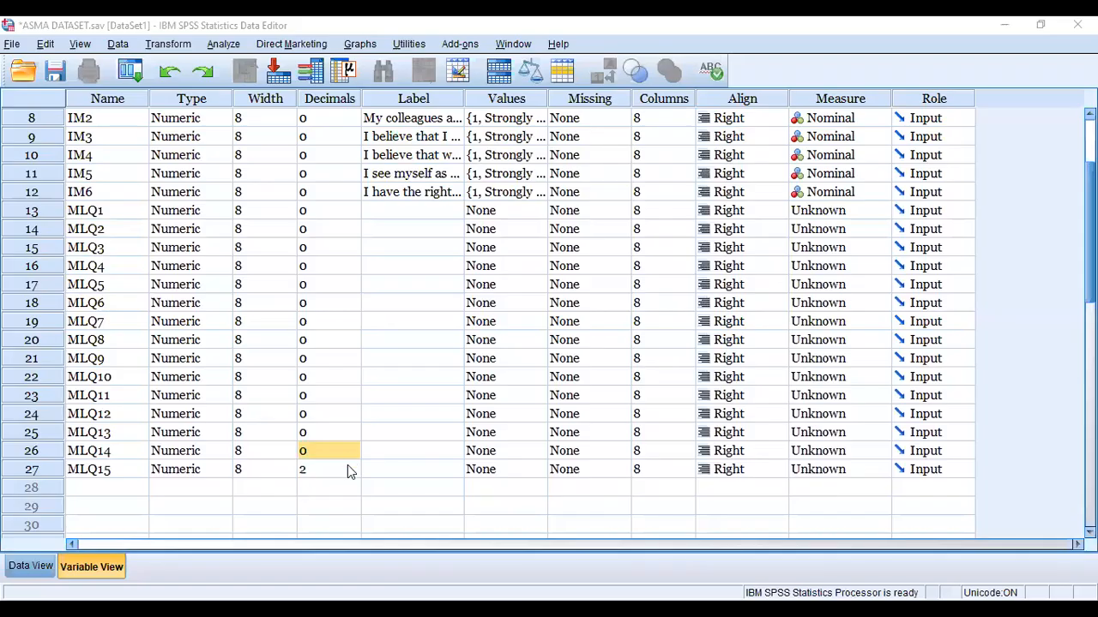
{"action": "left_click", "coordinate": [347, 464]}
{"action": "left_click", "coordinate": [355, 471]}
{"action": "left_click", "coordinate": [355, 471]}
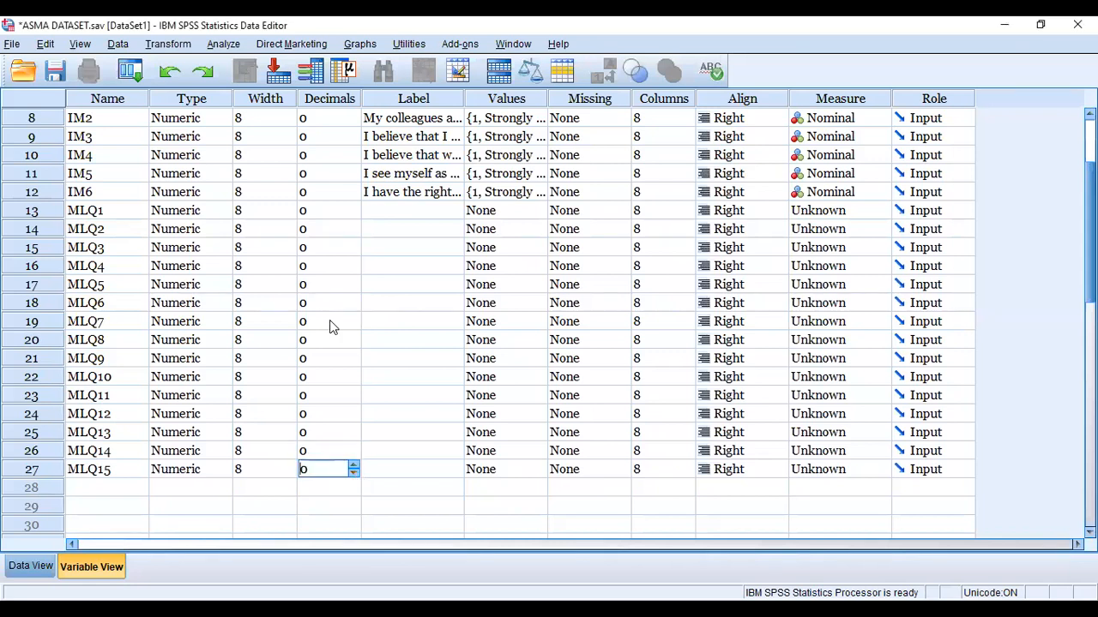
Review the Decimals values of all variables from MLQ15 back up to ID
{"action": "key", "text": "Up"}
{"action": "key", "text": "Up"}
{"action": "key", "text": "Up"}
{"action": "key", "text": "Up"}
{"action": "key", "text": "Up"}
{"action": "key", "text": "Up"}
{"action": "key", "text": "Up"}
{"action": "key", "text": "Up"}
{"action": "key", "text": "Up"}
{"action": "key", "text": "Up"}
{"action": "key", "text": "Up"}
{"action": "key", "text": "Up"}
{"action": "key", "text": "Up"}
{"action": "key", "text": "Up"}
{"action": "key", "text": "Up"}
{"action": "key", "text": "Up"}
{"action": "key", "text": "Up"}
{"action": "key", "text": "Up"}
{"action": "key", "text": "Up"}
{"action": "key", "text": "Up"}
{"action": "key", "text": "Up"}
{"action": "key", "text": "Up"}
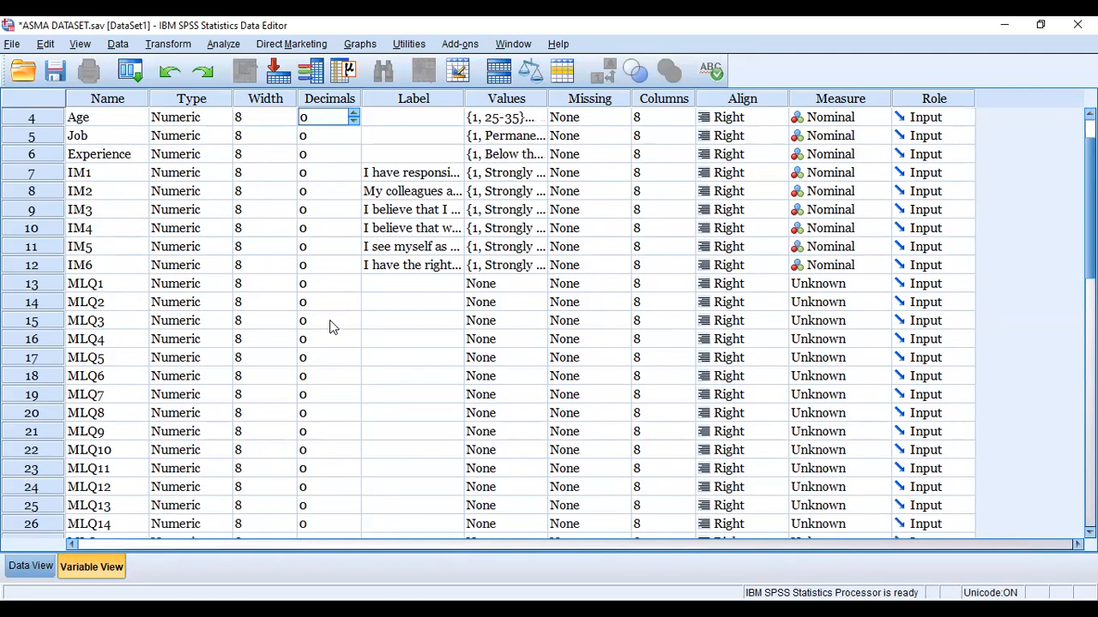
{"action": "key", "text": "Up"}
{"action": "key", "text": "Up"}
{"action": "key", "text": "Up"}
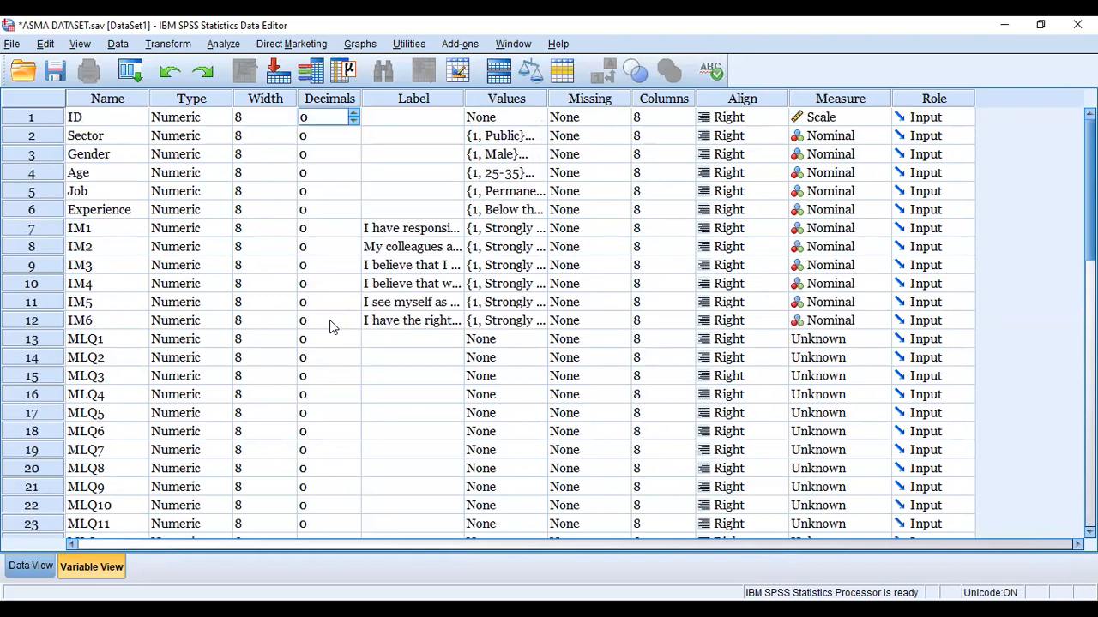
Switch to the Word questionnaire and copy all 15 leadership statements from the Statements column
{"action": "key", "text": "Down"}
{"action": "key", "text": "Down"}
{"action": "key", "text": "Down"}
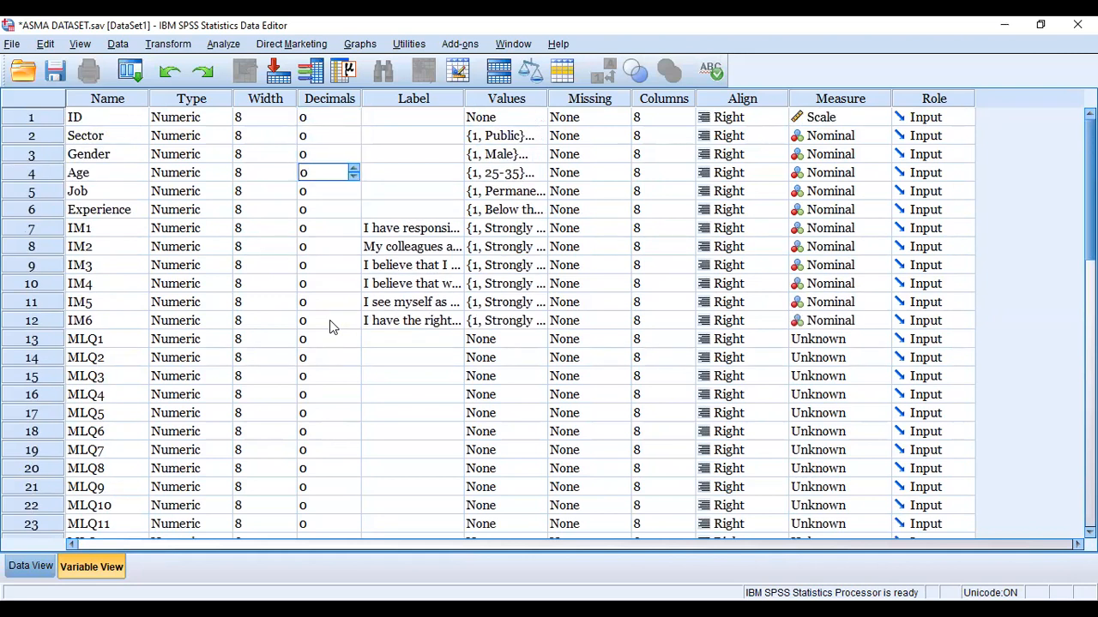
{"action": "left_click", "coordinate": [383, 337]}
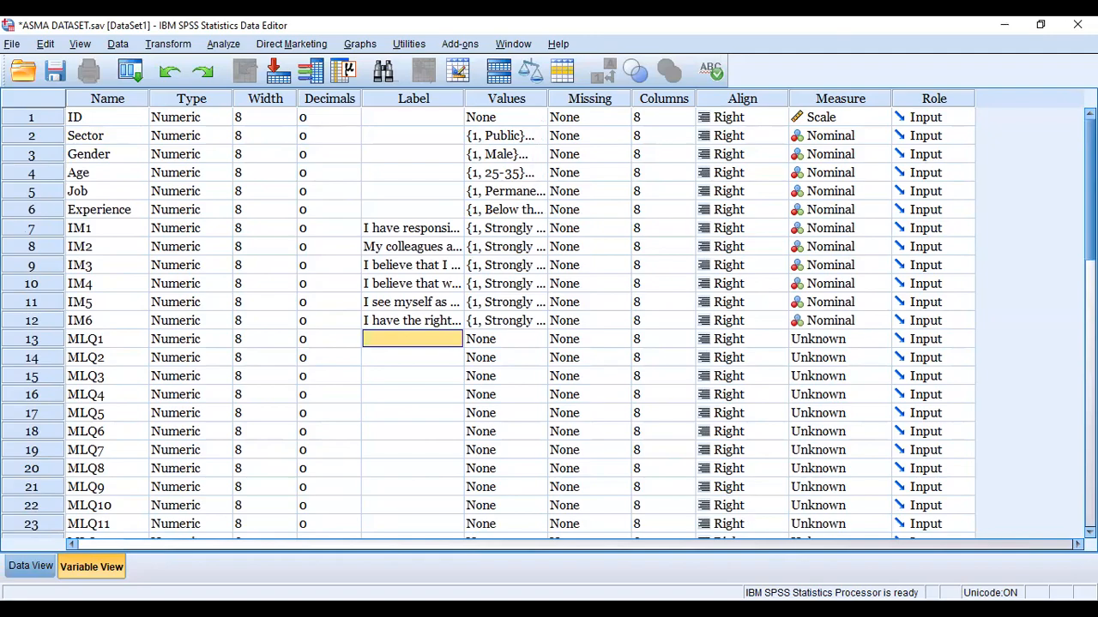
{"action": "key", "text": "alt+Tab"}
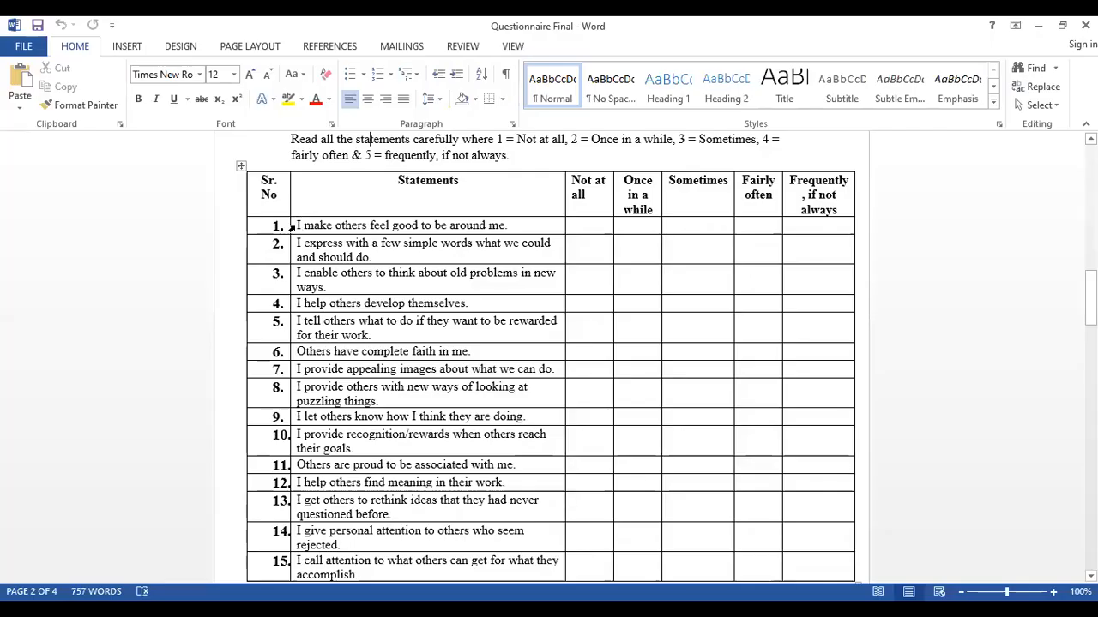
{"action": "left_click_drag", "start_coordinate": [299, 225], "coordinate": [434, 277]}
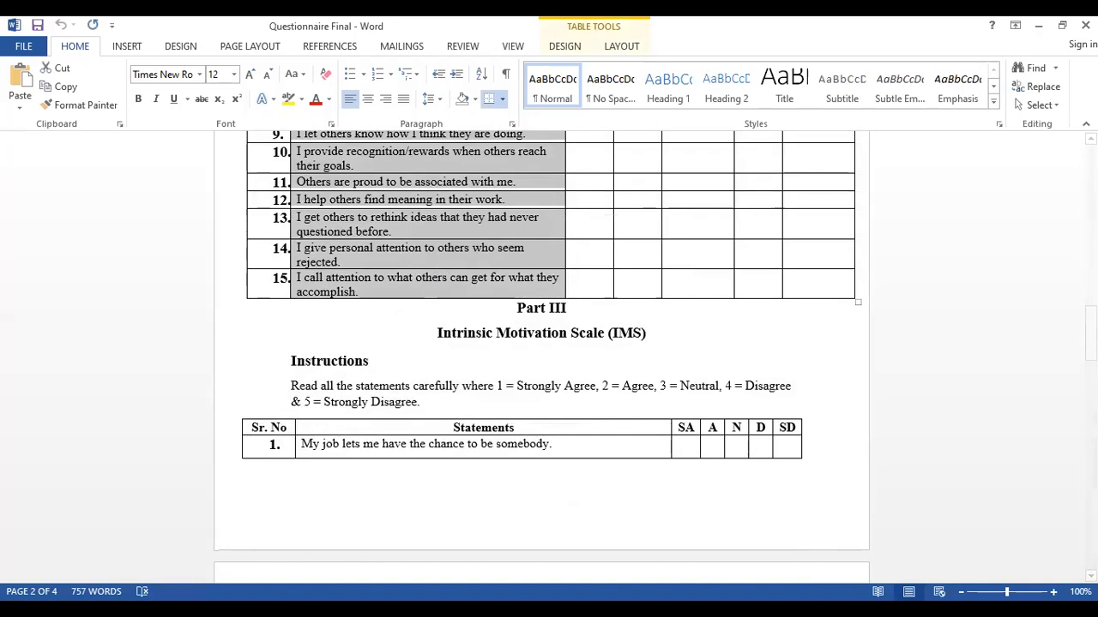
Return to SPSS and paste the copied statements as the labels of the variables MLQ1 through MLQ15
{"action": "key", "text": "alt+Tab"}
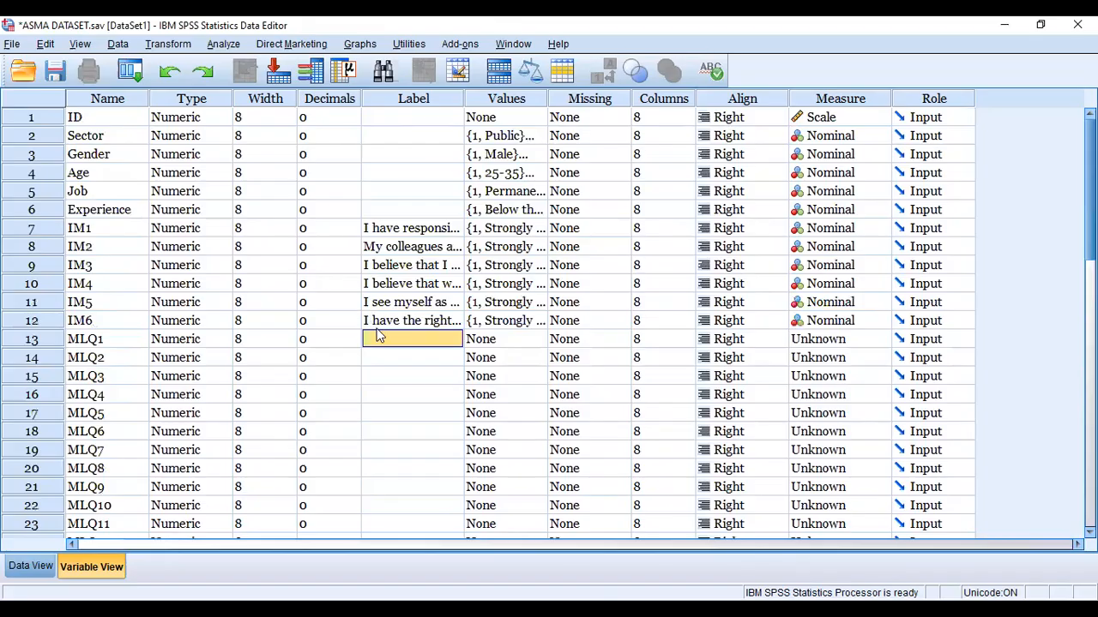
{"action": "left_click_drag", "start_coordinate": [379, 326], "coordinate": [433, 319]}
{"action": "left_click", "coordinate": [382, 345]}
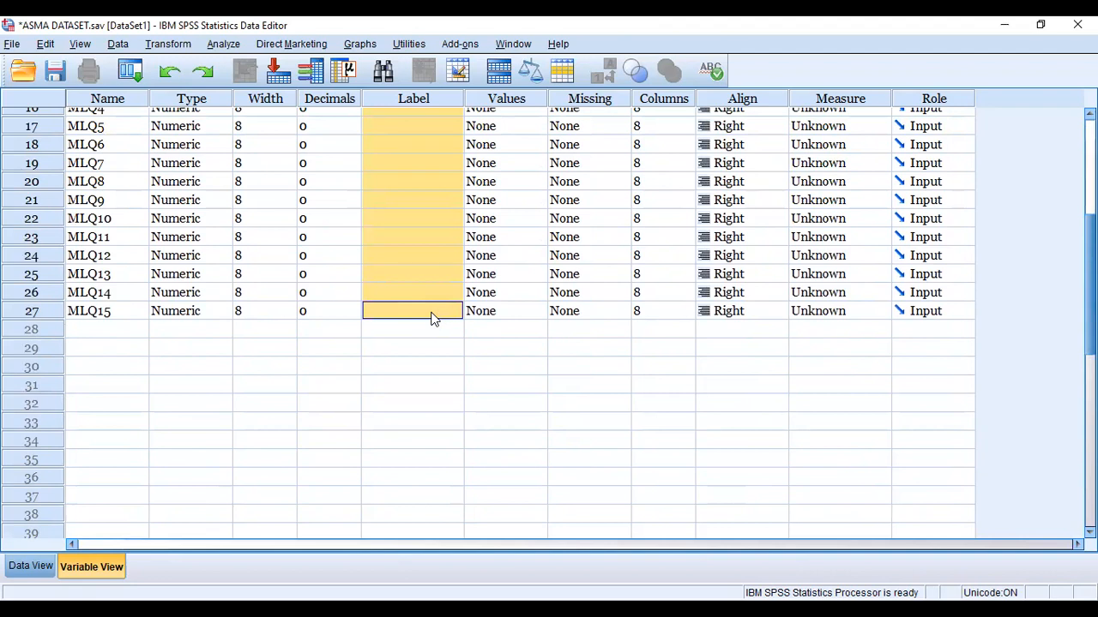
{"action": "right_click", "coordinate": [434, 317]}
{"action": "left_click", "coordinate": [450, 345]}
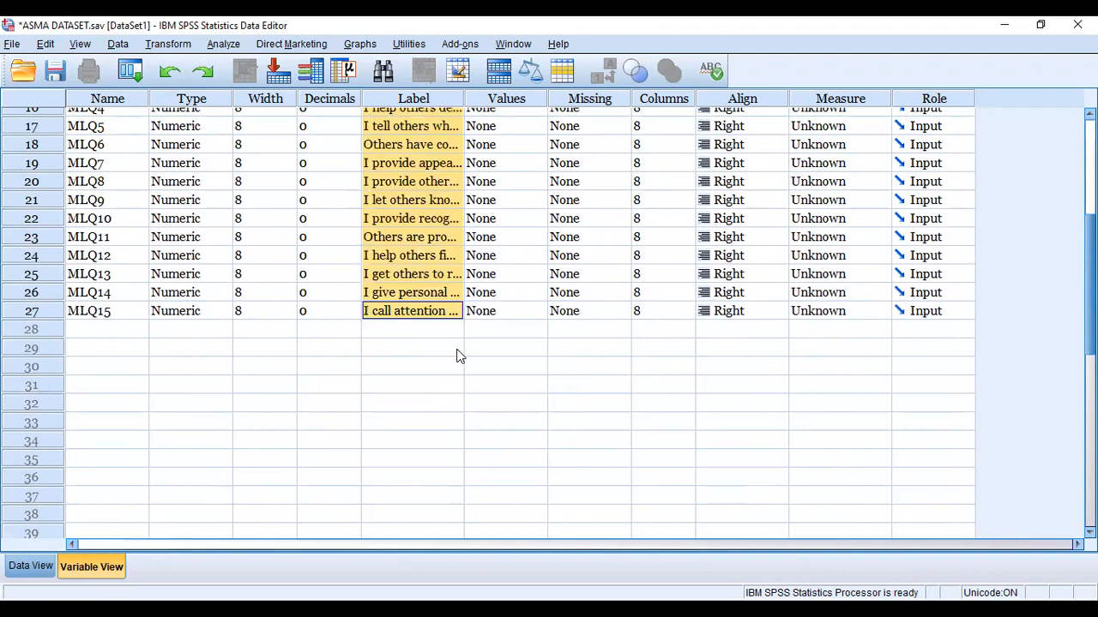
Review the labels of the variables from MLQ15 back up to ID
{"action": "key", "text": "Up"}
{"action": "key", "text": "Up"}
{"action": "key", "text": "Up"}
{"action": "key", "text": "Up"}
{"action": "key", "text": "Up"}
{"action": "key", "text": "Up"}
{"action": "key", "text": "Up"}
{"action": "key", "text": "Up"}
{"action": "key", "text": "Up"}
{"action": "key", "text": "Up"}
{"action": "key", "text": "Up"}
{"action": "key", "text": "Up"}
{"action": "key", "text": "Up"}
{"action": "key", "text": "Up"}
{"action": "key", "text": "Up"}
{"action": "key", "text": "Up"}
{"action": "key", "text": "Up"}
{"action": "key", "text": "Up"}
{"action": "key", "text": "Up"}
{"action": "key", "text": "Up"}
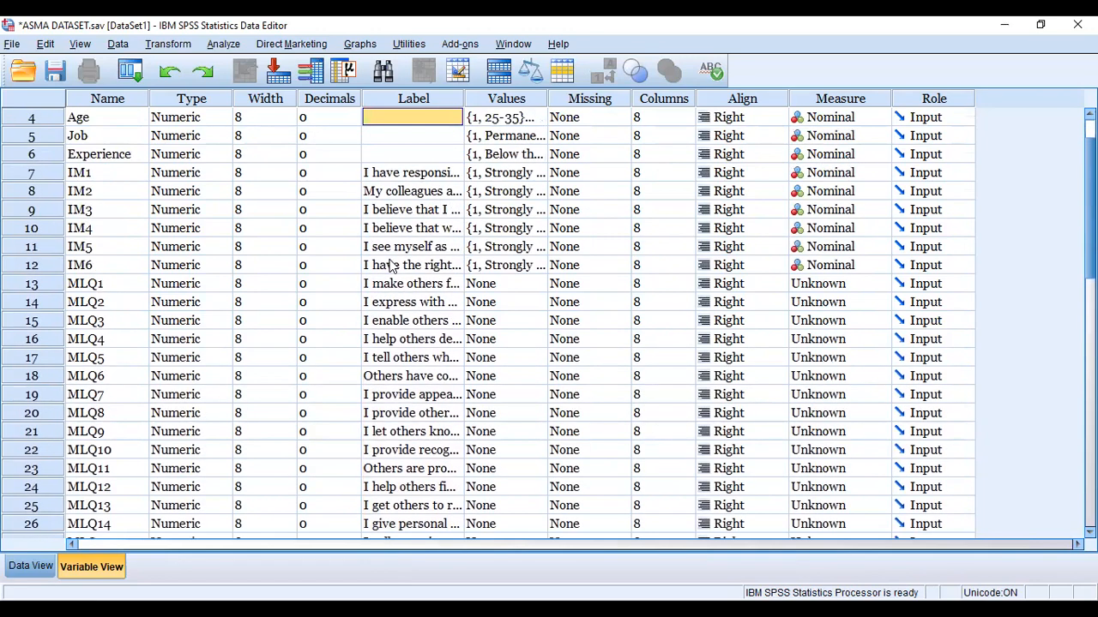
{"action": "key", "text": "Up"}
{"action": "key", "text": "Up"}
{"action": "key", "text": "Up"}
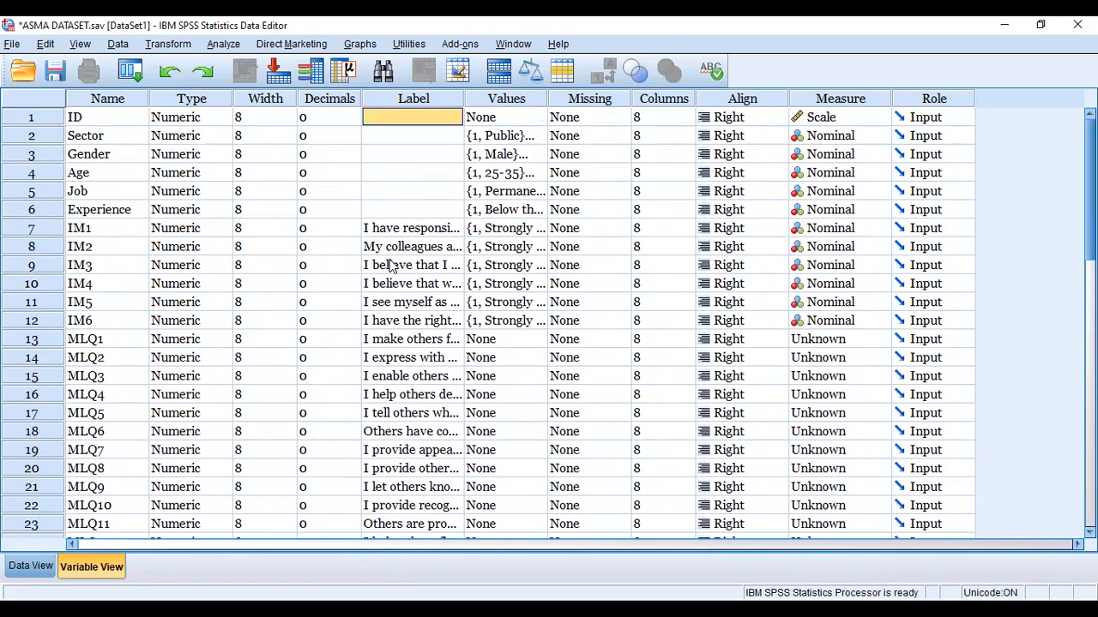
Review the labels from ID down past MLQ15 and return to the first empty variable row
{"action": "key", "text": "Down"}
{"action": "key", "text": "Down"}
{"action": "key", "text": "Down"}
{"action": "key", "text": "Down"}
{"action": "key", "text": "Down"}
{"action": "key", "text": "Down"}
{"action": "key", "text": "Down"}
{"action": "key", "text": "Down"}
{"action": "key", "text": "Down"}
{"action": "key", "text": "Down"}
{"action": "key", "text": "Down"}
{"action": "key", "text": "Down"}
{"action": "key", "text": "Down"}
{"action": "key", "text": "Down"}
{"action": "key", "text": "Down"}
{"action": "key", "text": "Down"}
{"action": "key", "text": "Down"}
{"action": "key", "text": "Down"}
{"action": "key", "text": "Down"}
{"action": "key", "text": "Down"}
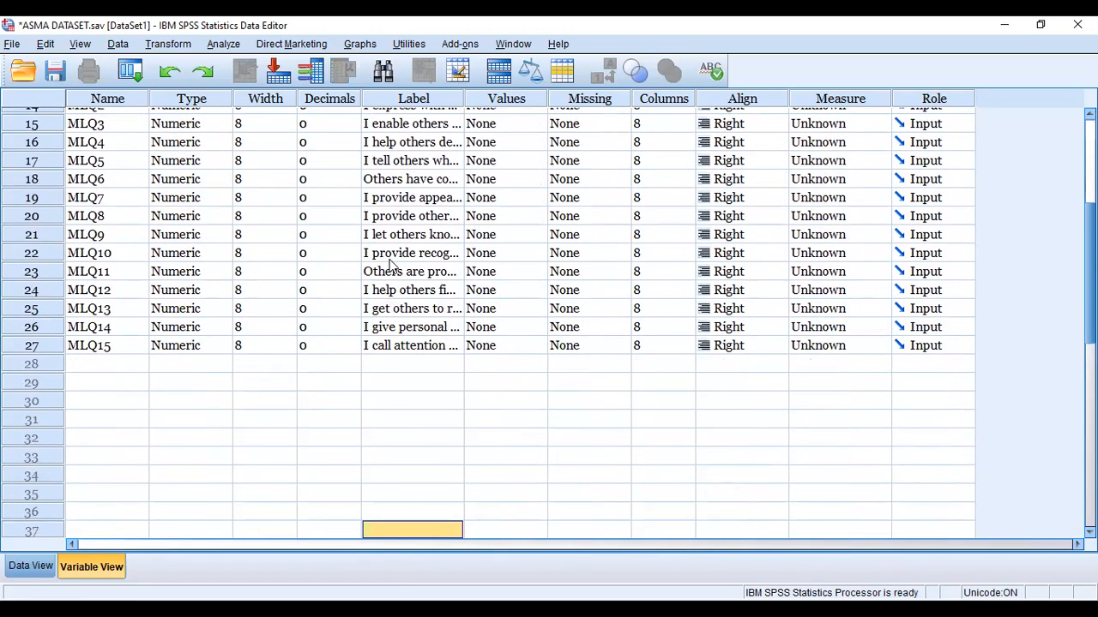
{"action": "key", "text": "Up"}
{"action": "key", "text": "Up"}
{"action": "key", "text": "Up"}
{"action": "key", "text": "Up"}
{"action": "key", "text": "Up"}
{"action": "key", "text": "Up"}
{"action": "key", "text": "Up"}
{"action": "key", "text": "Up"}
{"action": "key", "text": "Up"}
Copy the abbreviation TJP from the Teachers' Job Performance heading in the Word questionnaire
{"action": "key", "text": "Left"}
{"action": "key", "text": "Left"}
{"action": "key", "text": "Left"}
{"action": "key", "text": "Left"}
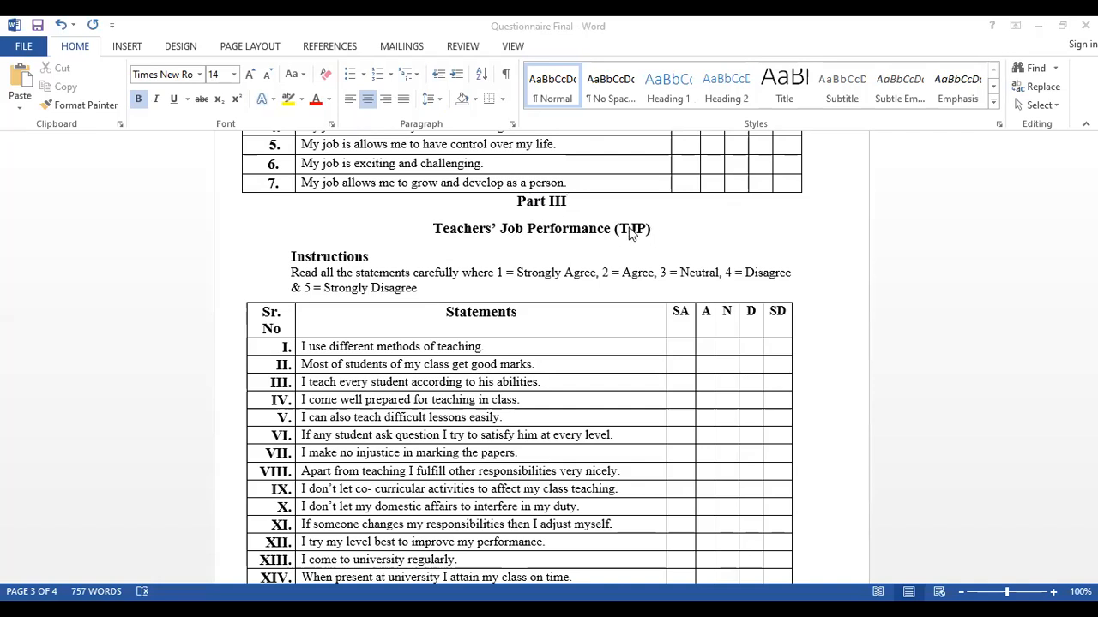
{"action": "left_click", "coordinate": [630, 230]}
{"action": "double_click", "coordinate": [630, 230]}
{"action": "key", "text": "ctrl+c"}
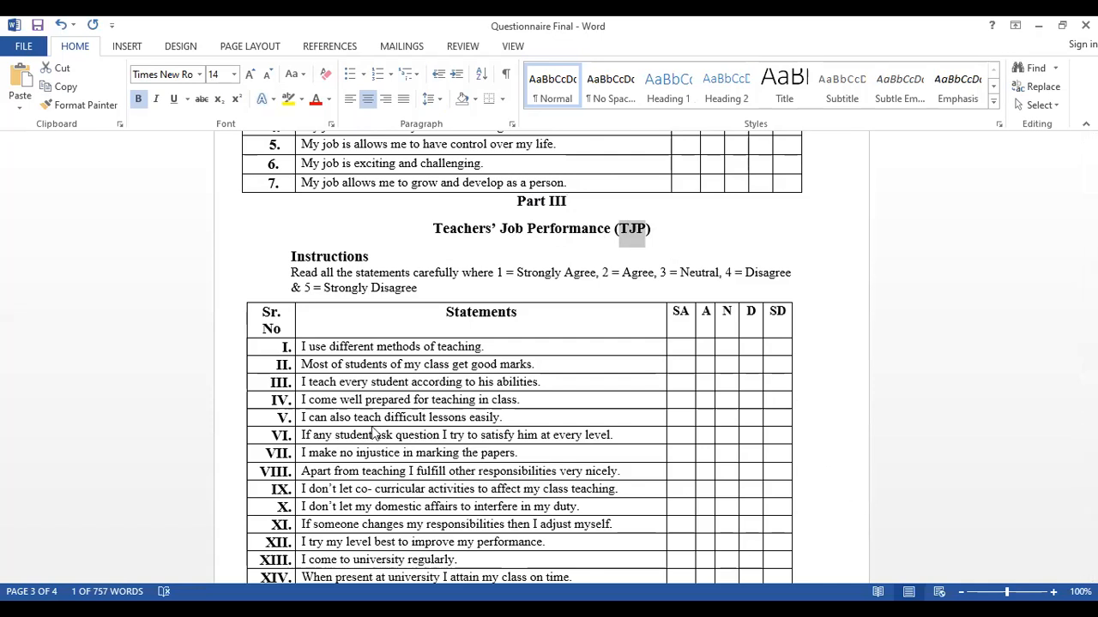
Return to SPSS, paste the abbreviation as a new variable name below MLQ15 and complete it as TJP1
{"action": "key", "text": "alt+Tab"}
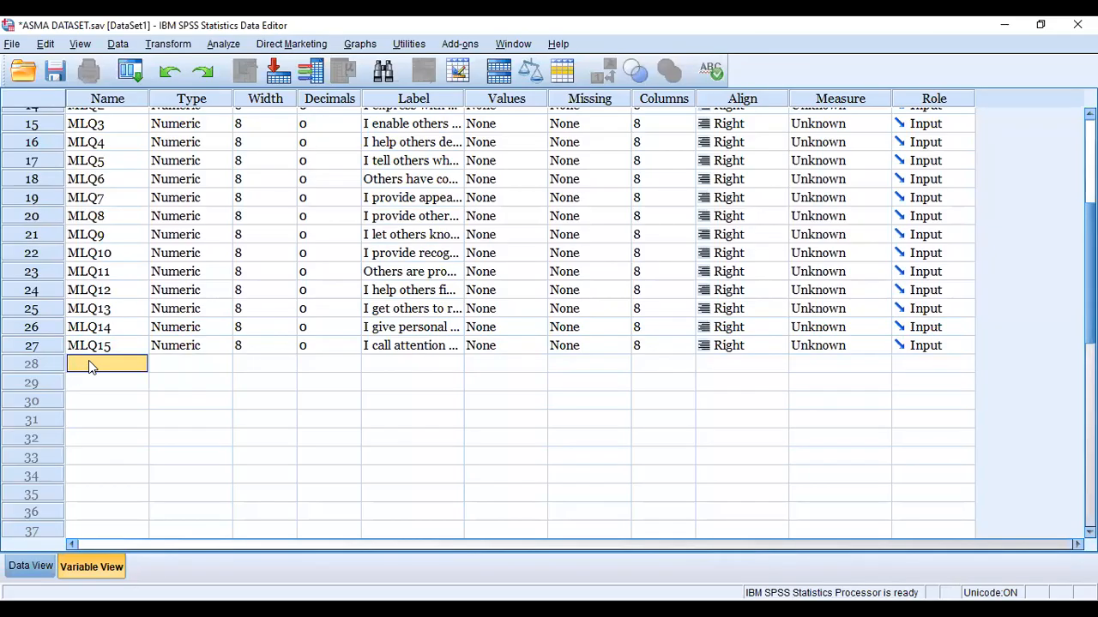
{"action": "right_click", "coordinate": [88, 360]}
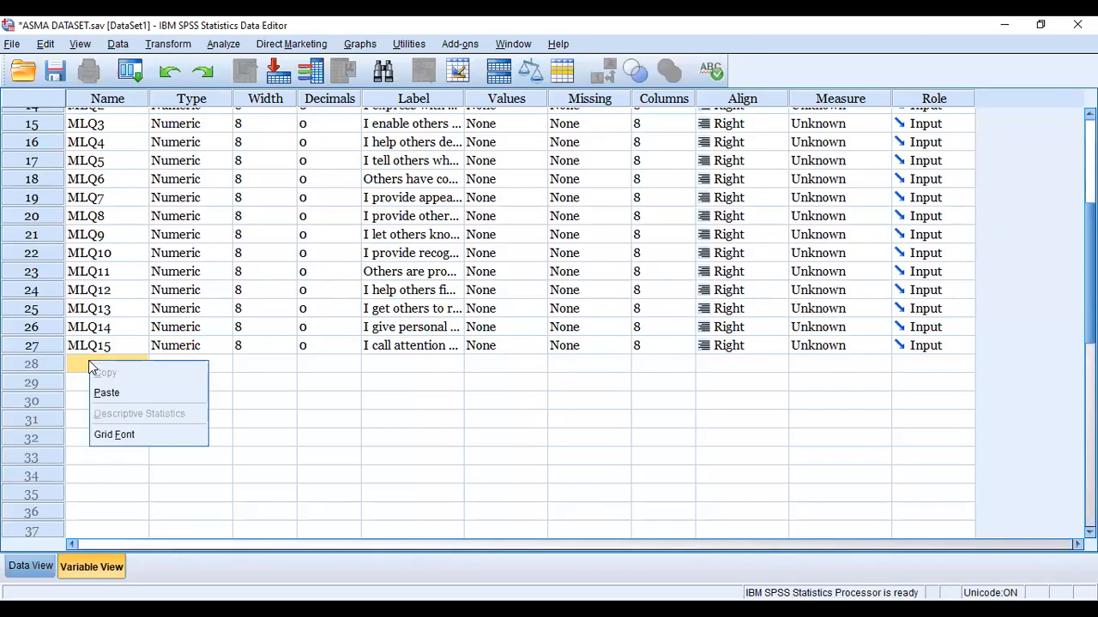
{"action": "left_click", "coordinate": [118, 396]}
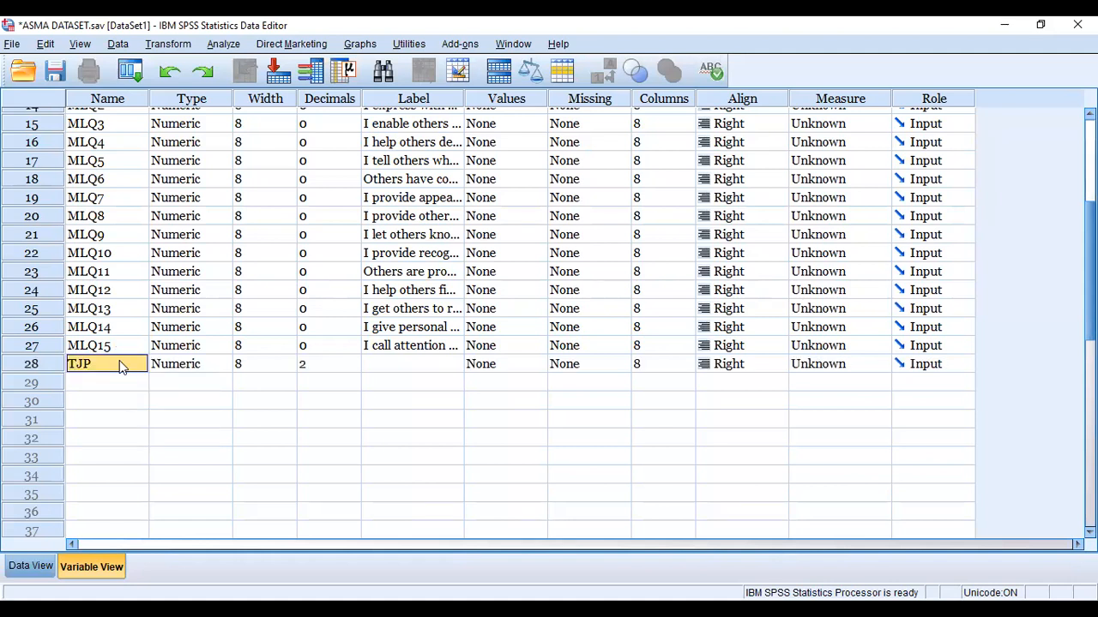
{"action": "type", "text": "1TJP1"}
Examine the Teachers' Job Performance statements in the Word questionnaire, going to the last one and back up
{"action": "key", "text": "alt+Tab"}
{"action": "scroll", "coordinate": [386, 461], "scroll_direction": "down", "scroll_amount": 6}
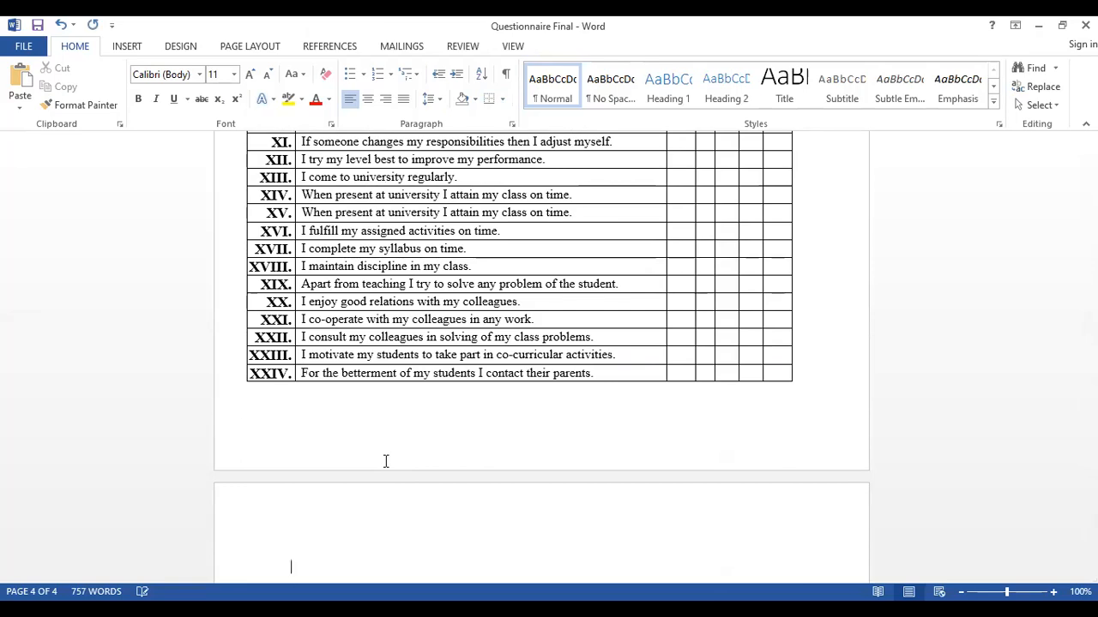
{"action": "key", "text": "Up"}
{"action": "key", "text": "Up"}
{"action": "key", "text": "Up"}
{"action": "key", "text": "Up"}
{"action": "key", "text": "Up"}
{"action": "key", "text": "Up"}
{"action": "key", "text": "Up"}
{"action": "key", "text": "Up"}
{"action": "key", "text": "Up"}
{"action": "key", "text": "Up"}
{"action": "key", "text": "Up"}
{"action": "key", "text": "Up"}
{"action": "key", "text": "Up"}
{"action": "key", "text": "Up"}
{"action": "key", "text": "Up"}
{"action": "key", "text": "Up"}
{"action": "key", "text": "Up"}
{"action": "key", "text": "Up"}
{"action": "key", "text": "Up"}
{"action": "key", "text": "Up"}
{"action": "key", "text": "Up"}
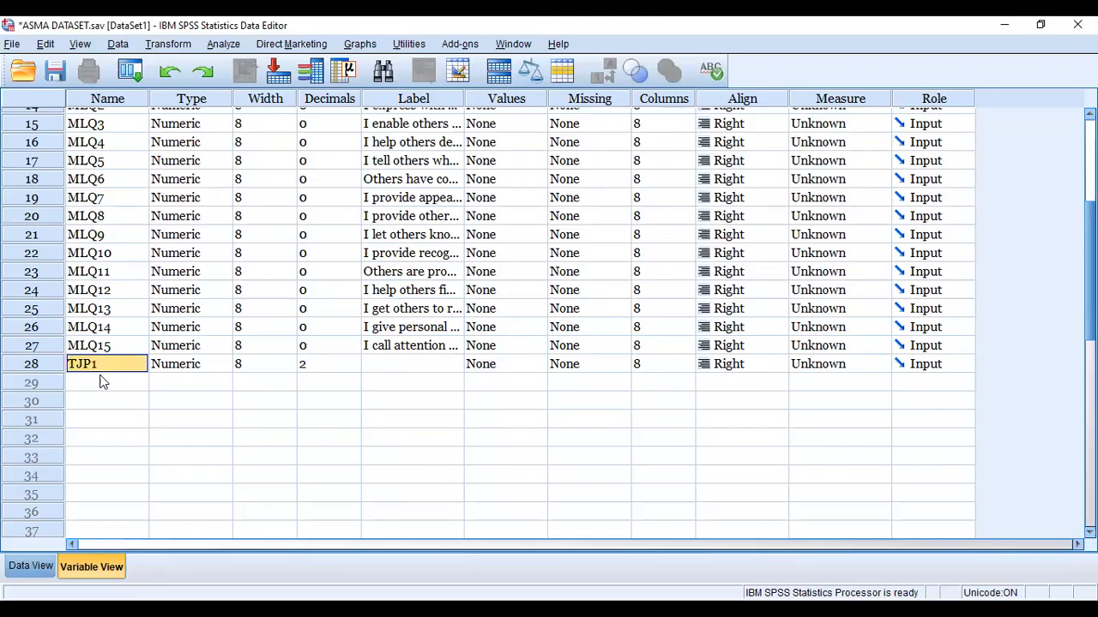
Return to SPSS and add the variables TJP2 and TJP3 below TJP1
{"action": "left_click", "coordinate": [102, 382]}
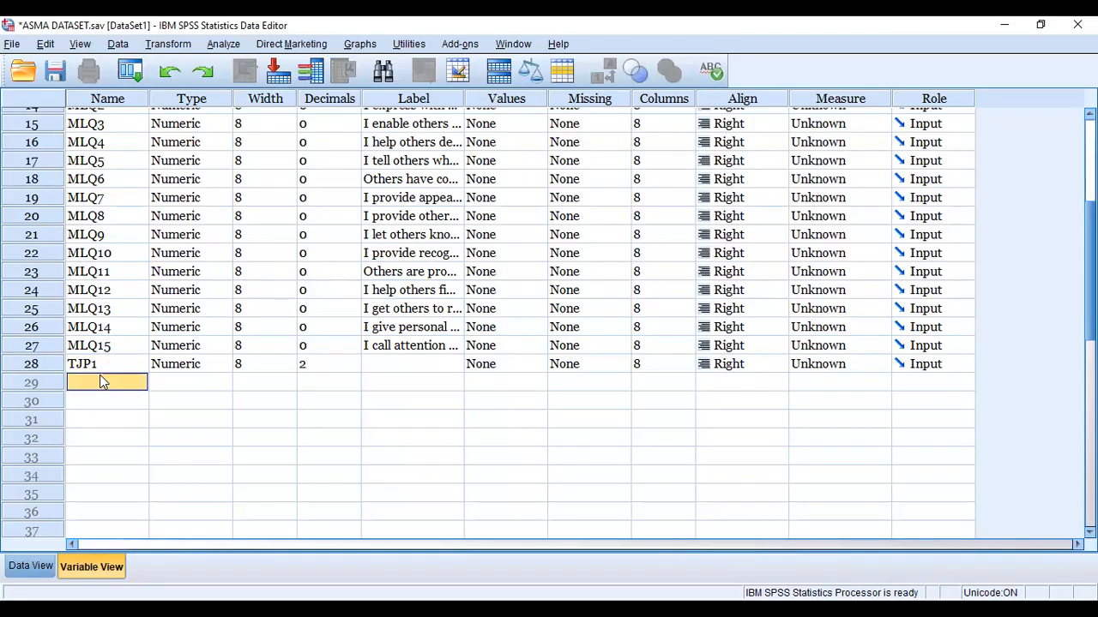
{"action": "type", "text": "TJP2"}
{"action": "key", "text": "Return"}
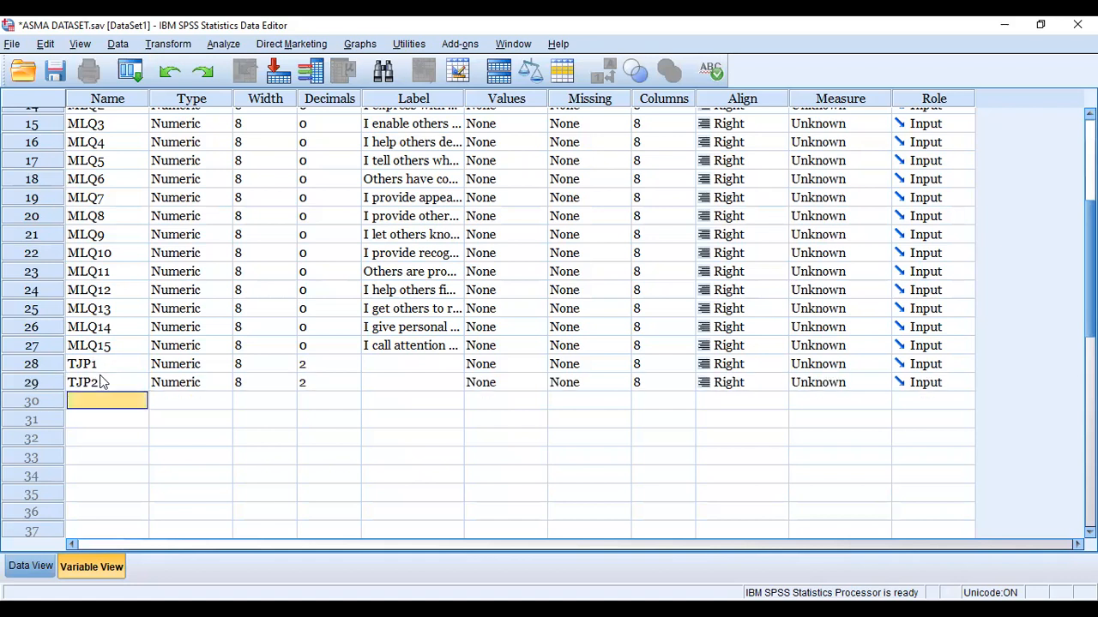
{"action": "type", "text": "TJP3"}
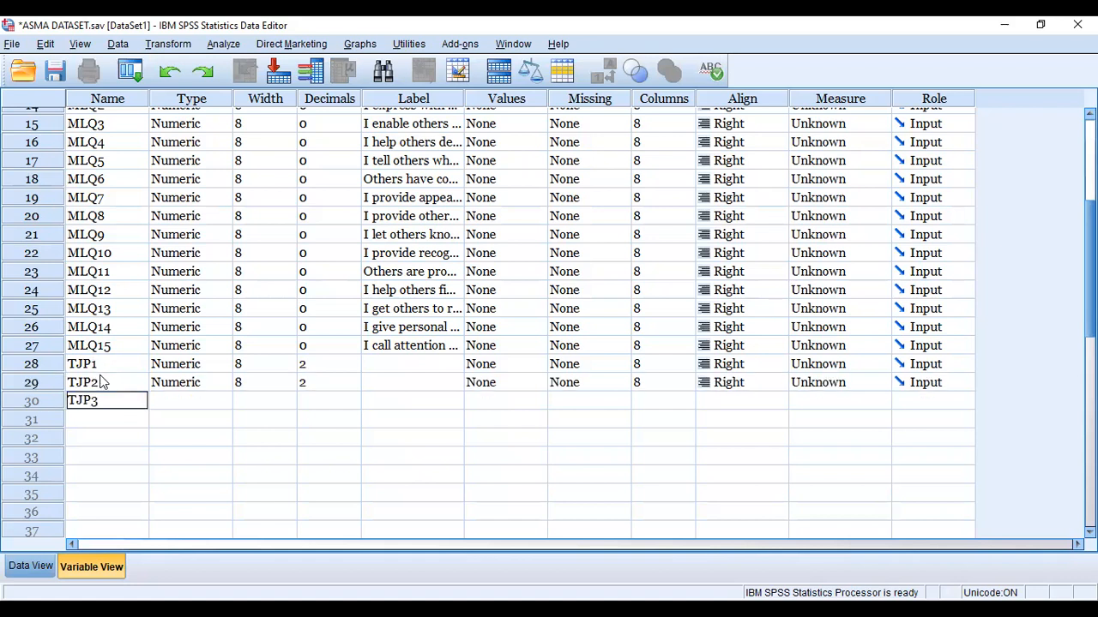
{"action": "key", "text": "Return"}
Continue the variable list below TJP3 with the names TJP4 through TJP21
{"action": "type", "text": "TJ"}
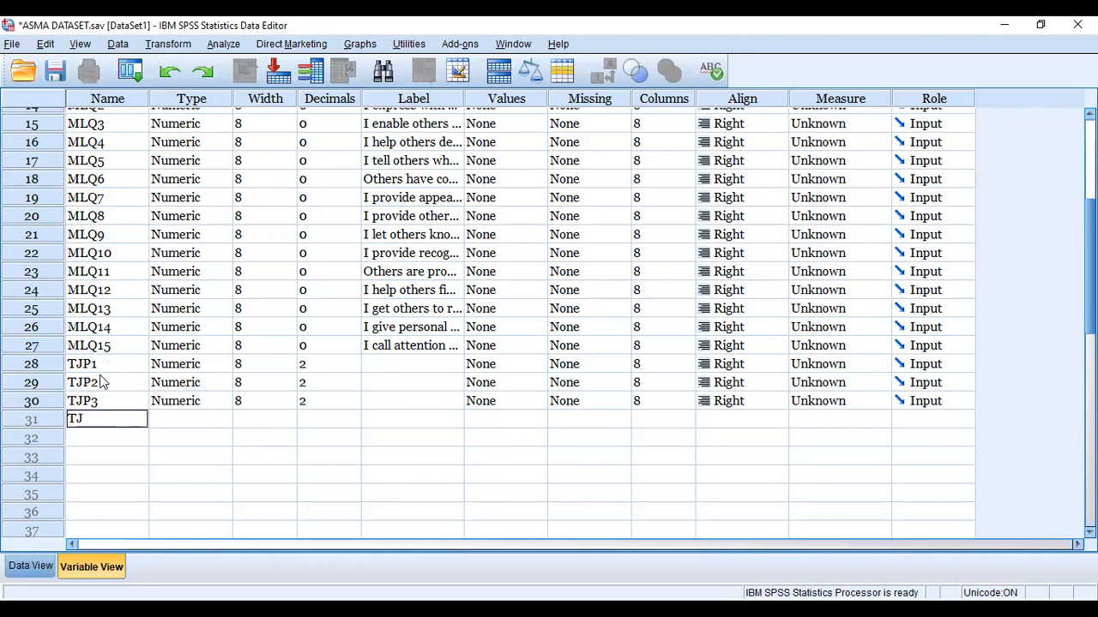
{"action": "type", "text": "4"}
{"action": "key", "text": "alt+Tab"}
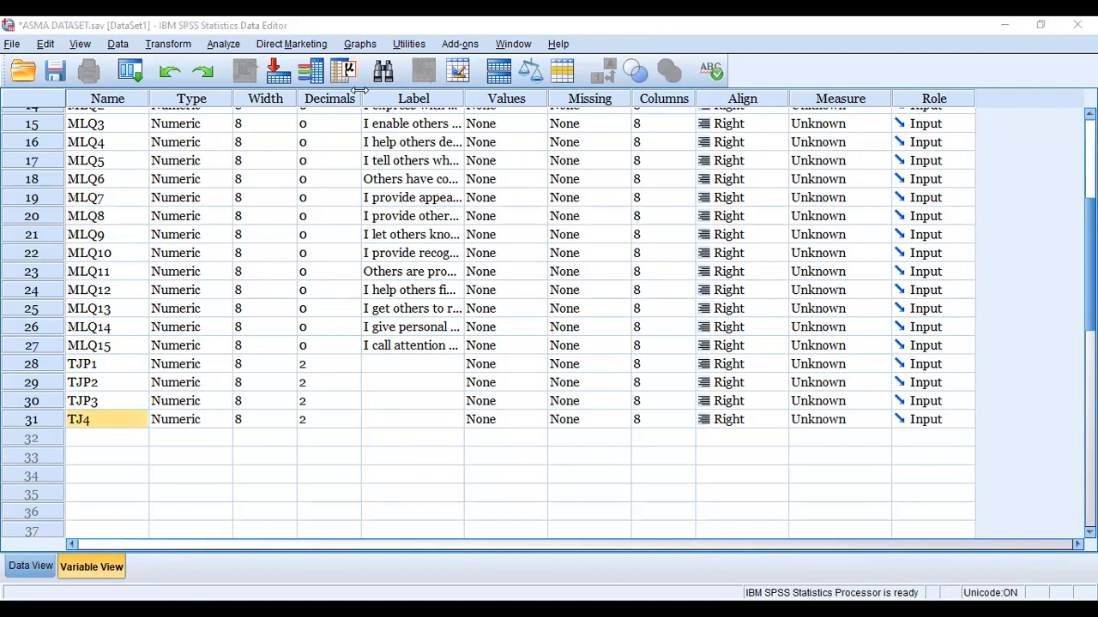
{"action": "type", "text": "TJP4 TJP5 TJP6 TJP7 TJP8 TJP9 TJP10 TJP11 TJP12 TJP13 TJP14 TJP15 TJP16 TJP17 TJP18 TJP19 TJP20 TJP21"}
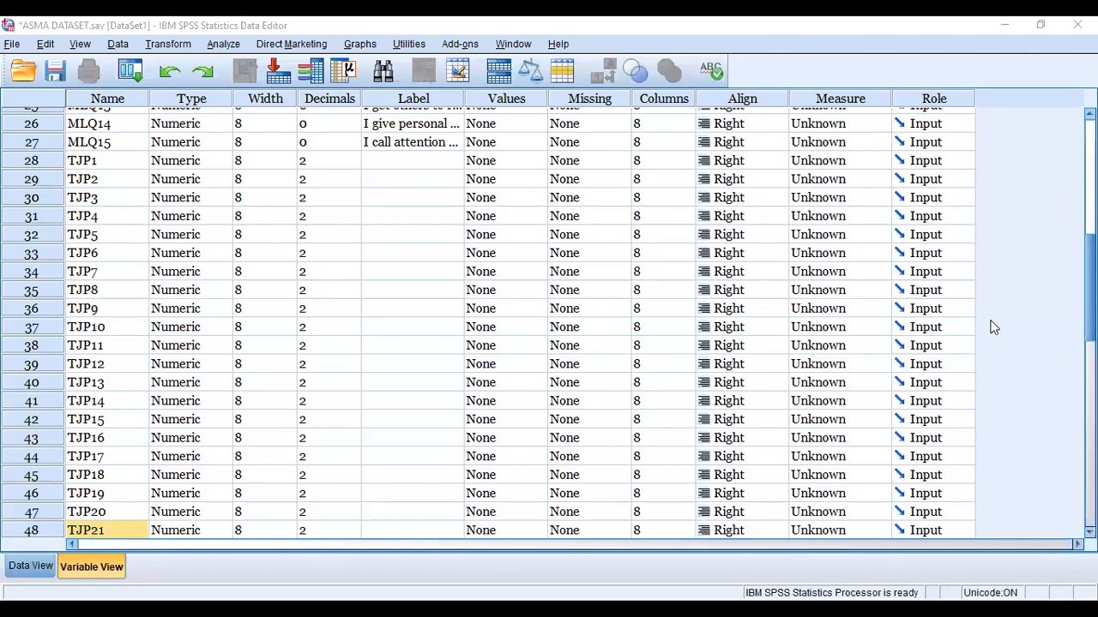
Add the variables TJP22, TJP23 and TJP24 at the end of the variable list
{"action": "scroll", "coordinate": [412, 358], "scroll_direction": "down", "scroll_amount": 3}
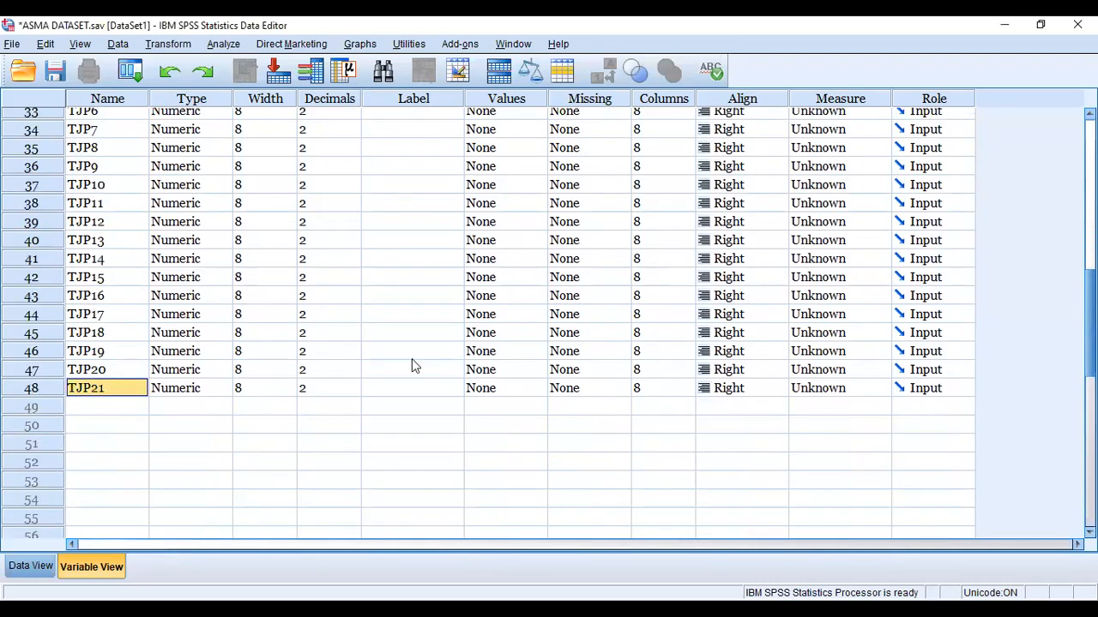
{"action": "left_click", "coordinate": [127, 408]}
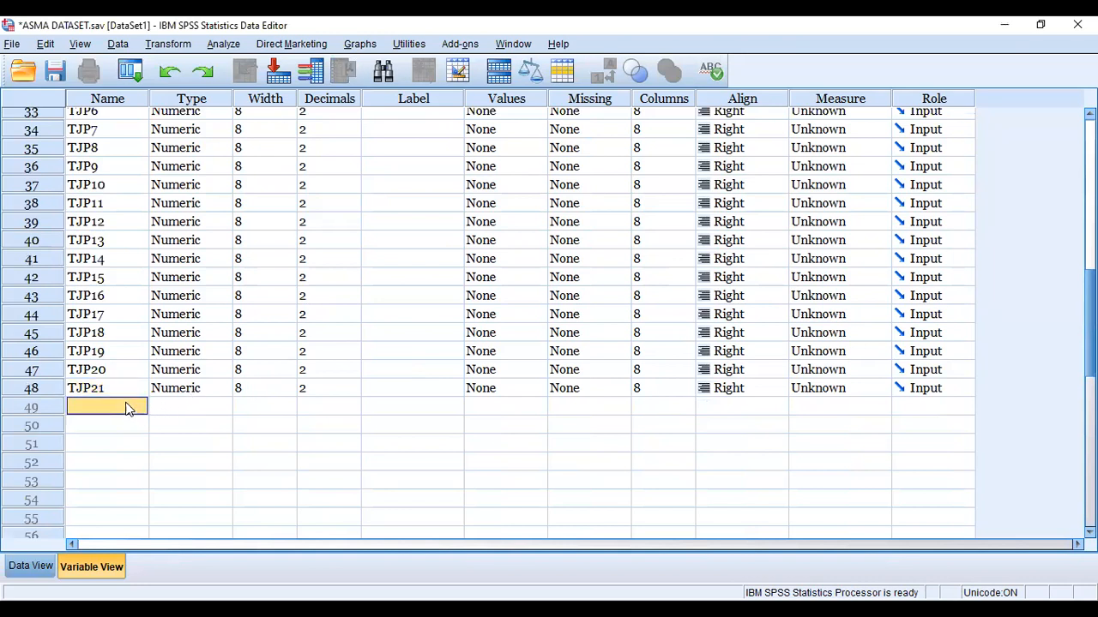
{"action": "type", "text": "TJP22"}
{"action": "key", "text": "Return"}
{"action": "type", "text": "TJP2"}
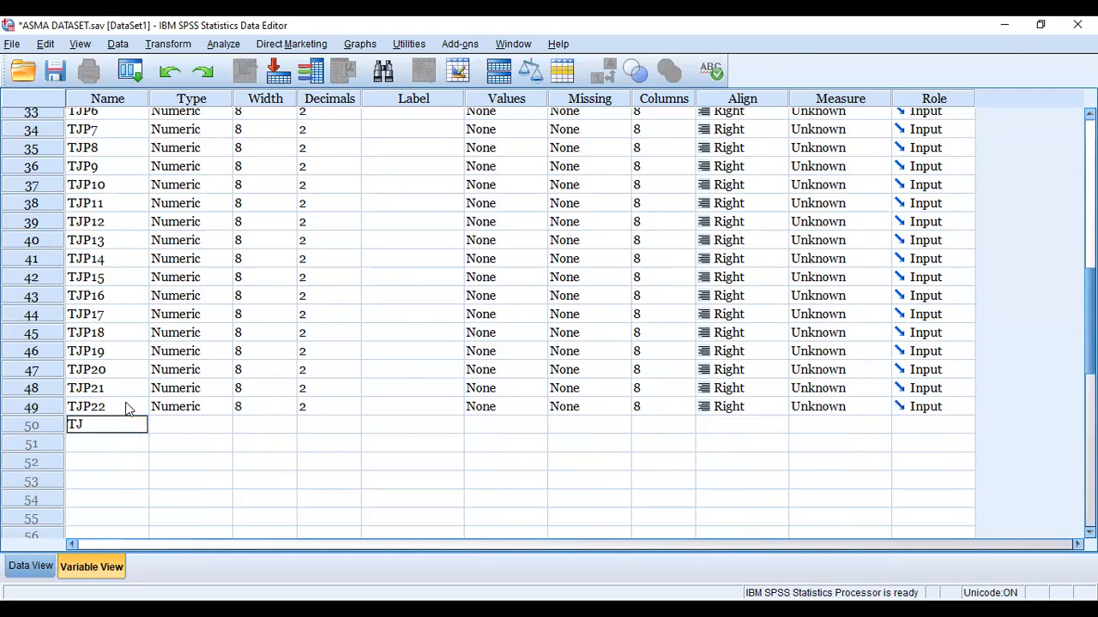
{"action": "type", "text": "3"}
{"action": "key", "text": "Return"}
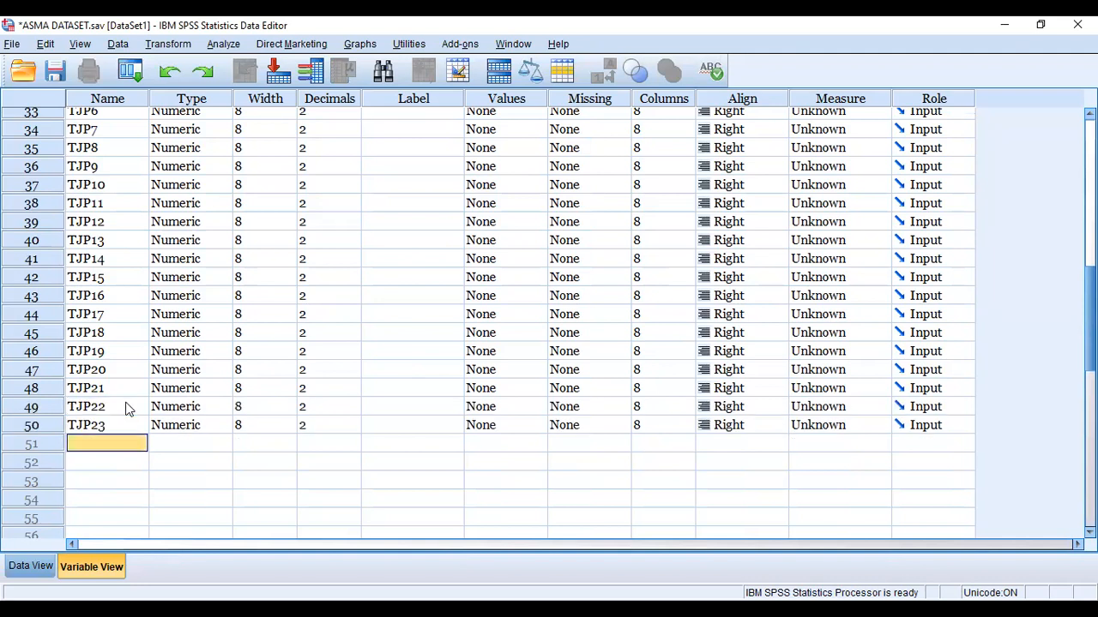
{"action": "type", "text": "TJP"}
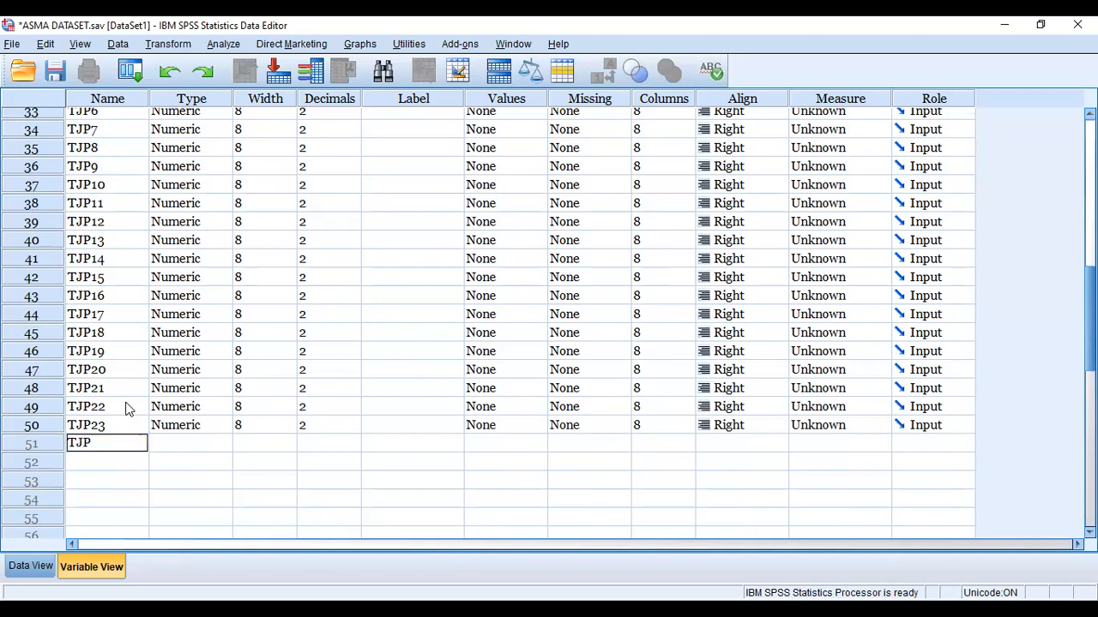
{"action": "type", "text": "24"}
{"action": "key", "text": "Up"}
{"action": "key", "text": "Up"}
{"action": "key", "text": "Up"}
{"action": "key", "text": "Up"}
{"action": "key", "text": "Up"}
{"action": "key", "text": "Up"}
{"action": "key", "text": "Up"}
{"action": "key", "text": "Up"}
{"action": "key", "text": "Up"}
{"action": "key", "text": "Up"}
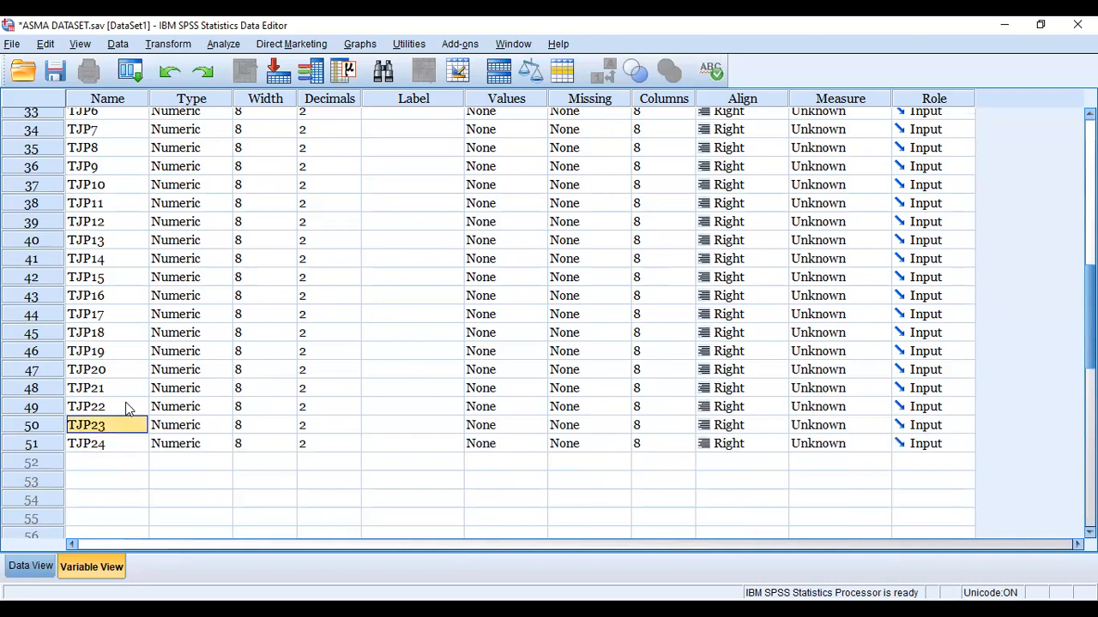
Compare the Decimals values of the TJP variables with those of MLQ14 and MLQ15
{"action": "left_click", "coordinate": [302, 185]}
{"action": "key", "text": "Up"}
{"action": "key", "text": "Up"}
{"action": "key", "text": "Up"}
{"action": "key", "text": "Up"}
{"action": "key", "text": "Up"}
{"action": "key", "text": "Up"}
{"action": "key", "text": "Up"}
{"action": "key", "text": "Up"}
{"action": "key", "text": "Up"}
{"action": "key", "text": "Up"}
{"action": "key", "text": "Up"}
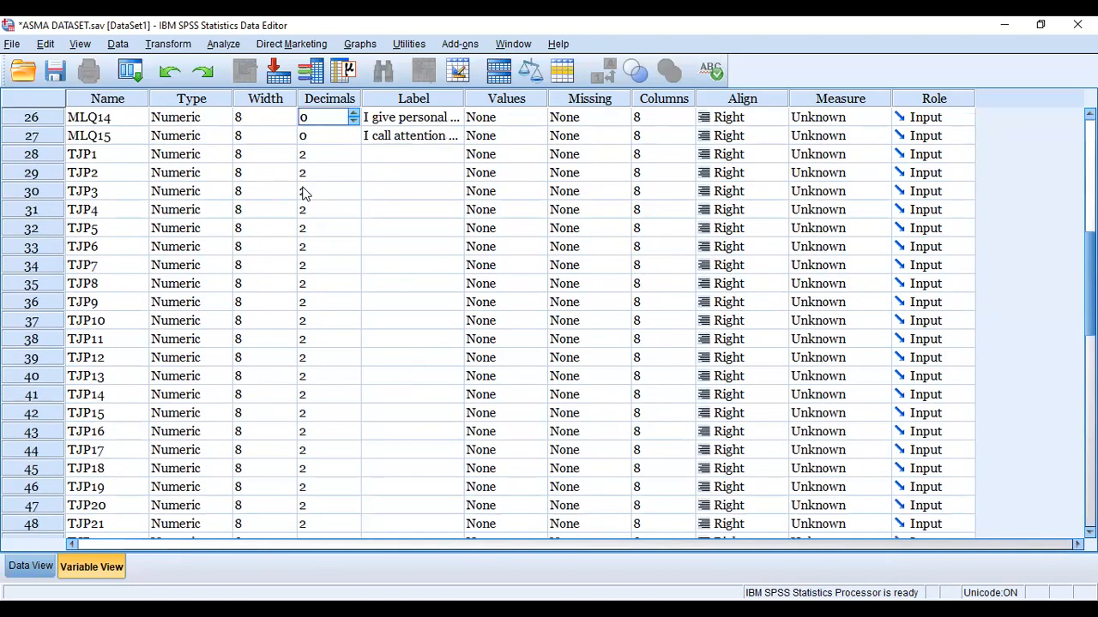
{"action": "key", "text": "Down"}
{"action": "key", "text": "Down"}
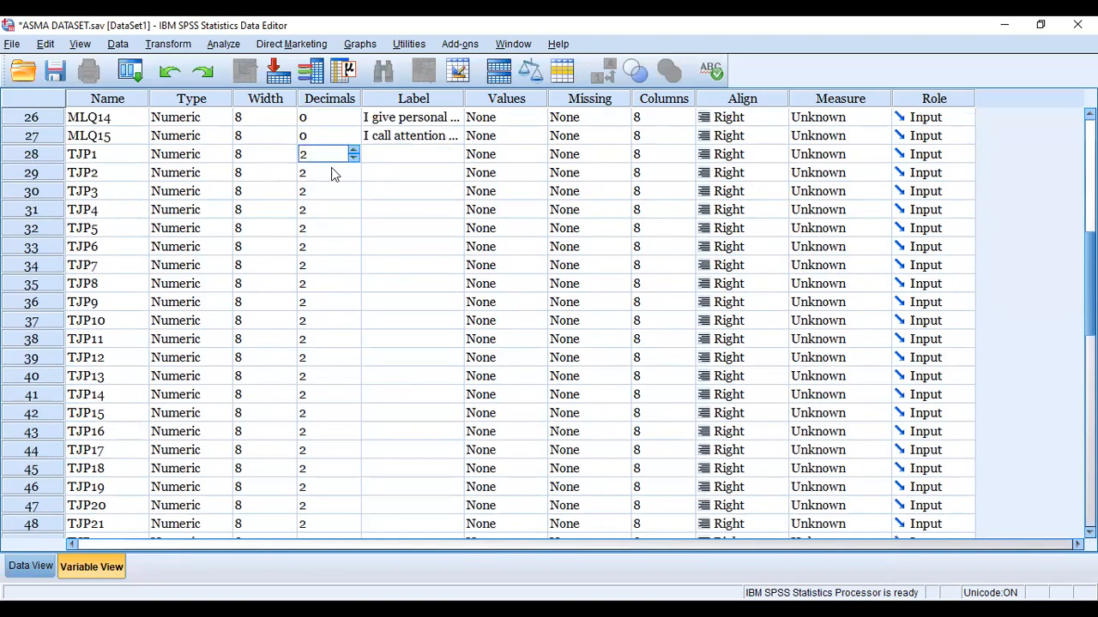
{"action": "key", "text": "Up"}
{"action": "key", "text": "Down"}
{"action": "left_click", "coordinate": [318, 117]}
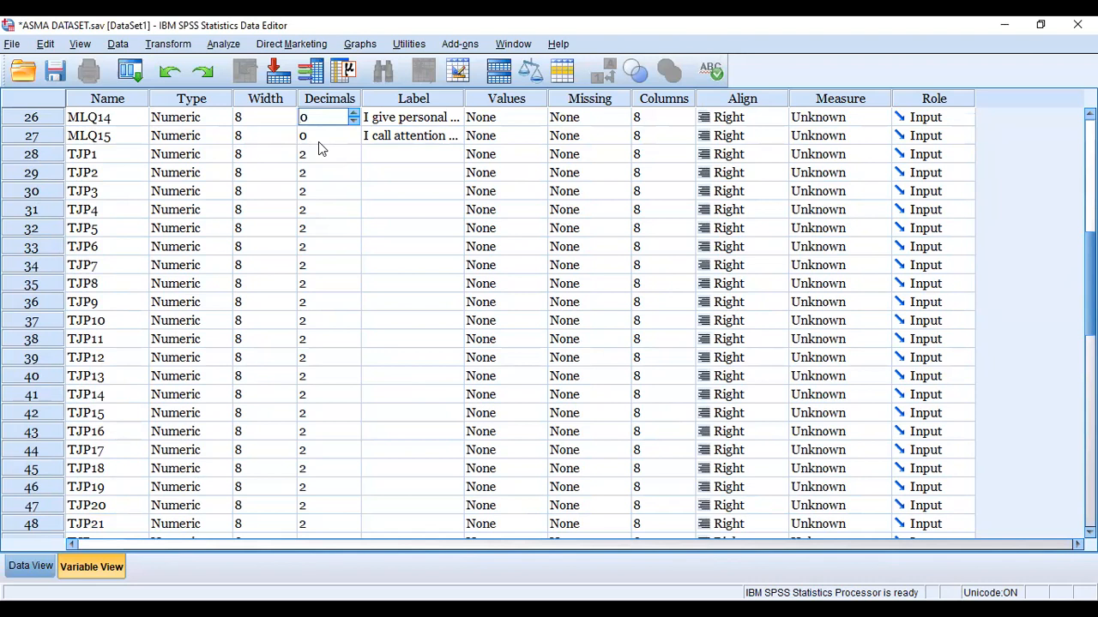
{"action": "left_click", "coordinate": [318, 139]}
{"action": "left_click", "coordinate": [318, 149]}
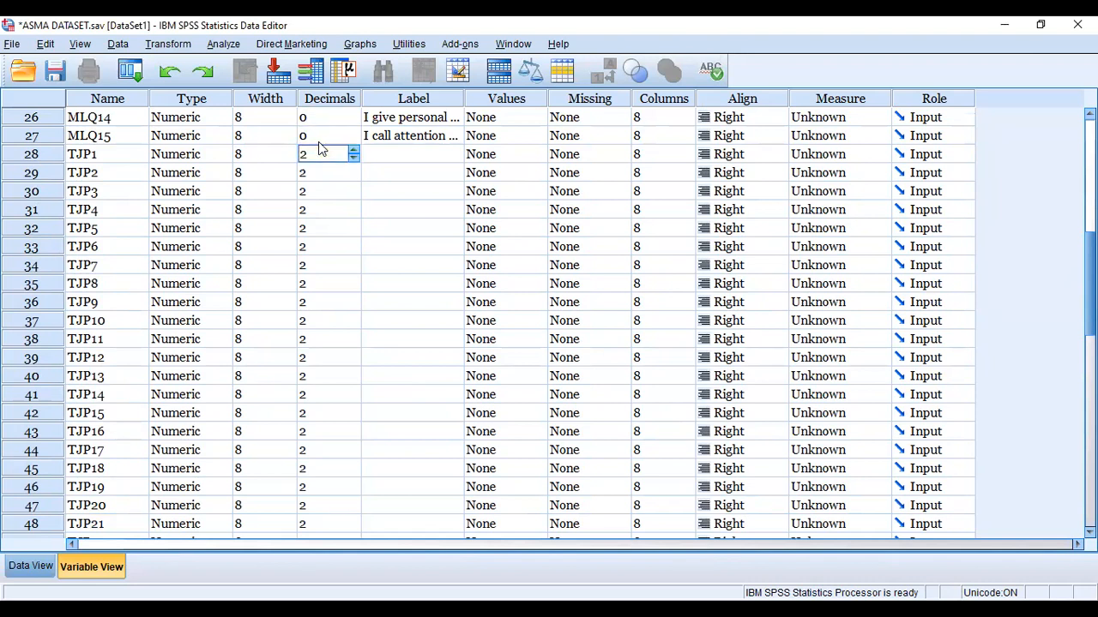
Set the decimals of the variables TJP1 through TJP4 to 0
{"action": "double_click", "coordinate": [326, 155]}
{"action": "key", "text": "BackSpace"}
{"action": "type", "text": "0"}
{"action": "key", "text": "Return"}
{"action": "key", "text": "BackSpace"}
{"action": "type", "text": "0"}
{"action": "key", "text": "BackSpace"}
{"action": "key", "text": "BackSpace"}
{"action": "type", "text": "0"}
{"action": "key", "text": "Return"}
{"action": "key", "text": "BackSpace"}
{"action": "key", "text": "BackSpace"}
{"action": "type", "text": "0"}
{"action": "key", "text": "Return"}
{"action": "key", "text": "BackSpace"}
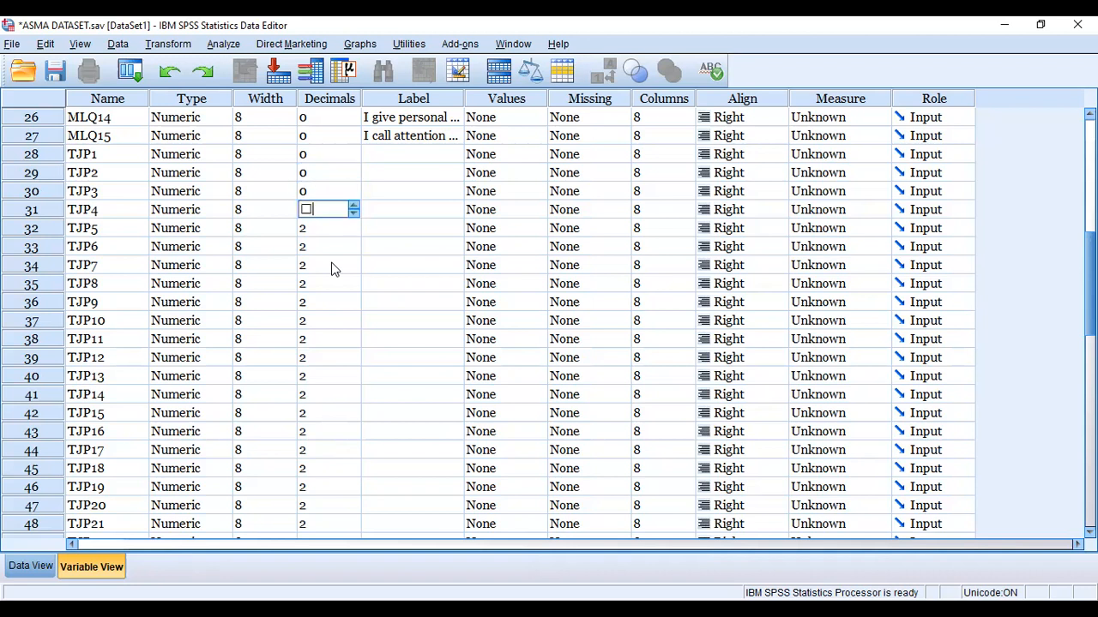
{"action": "key", "text": "BackSpace"}
{"action": "type", "text": "0"}
{"action": "left_click", "coordinate": [339, 225]}
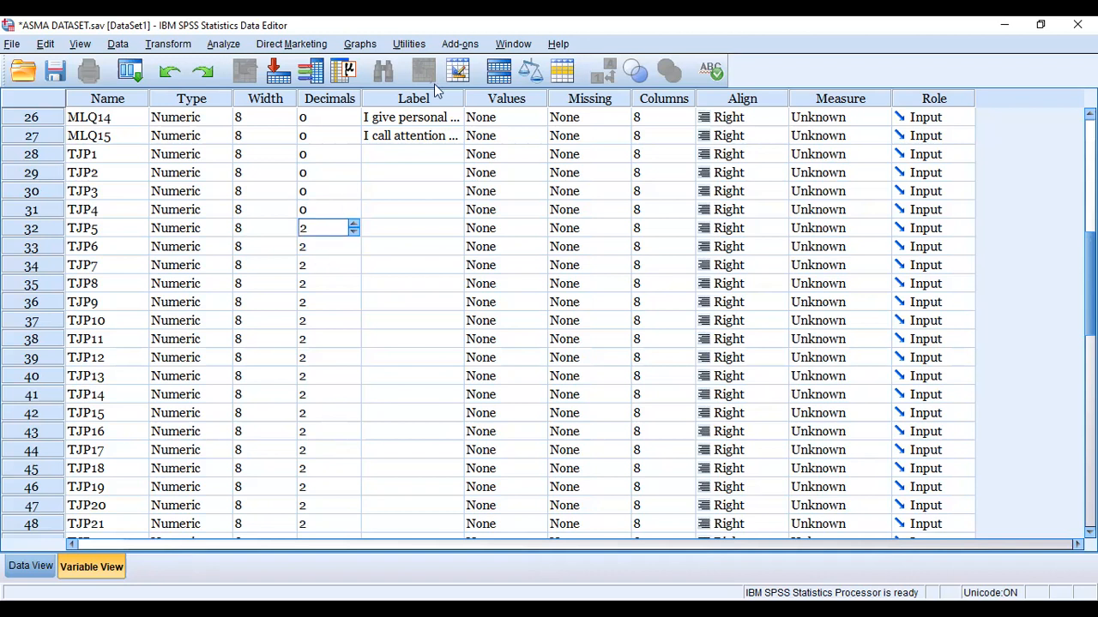
{"action": "key", "text": "alt+Tab"}
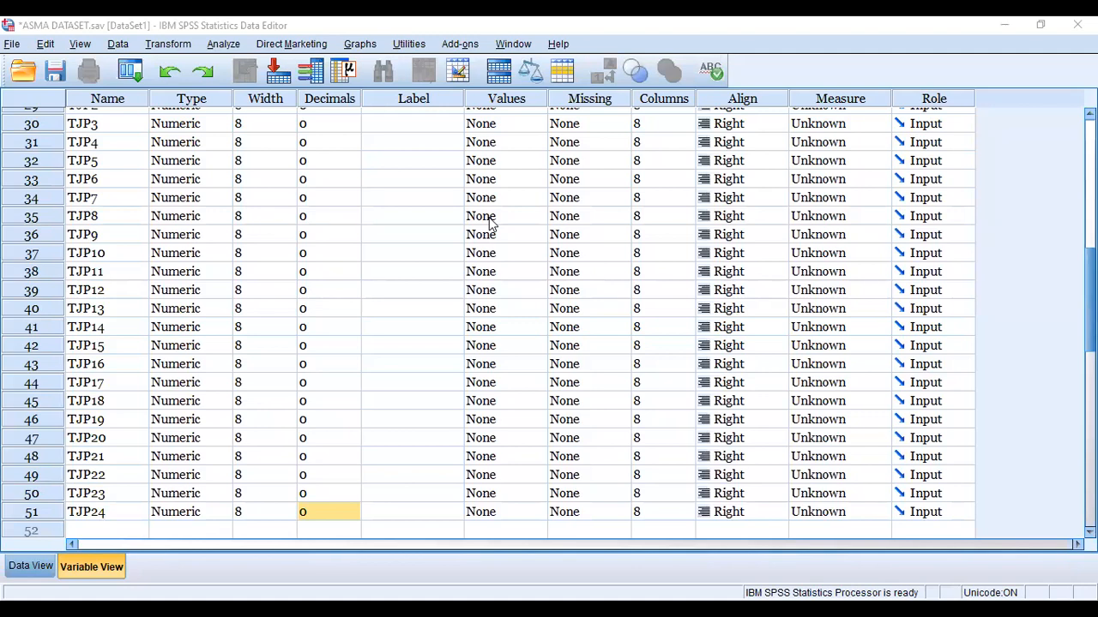
Review the defined variables from the TJP items back up through the MLQ items to IM1
{"action": "left_click", "coordinate": [305, 163]}
{"action": "key", "text": "Up"}
{"action": "key", "text": "Up"}
{"action": "key", "text": "Up"}
{"action": "key", "text": "Up"}
{"action": "key", "text": "Up"}
{"action": "key", "text": "Up"}
{"action": "key", "text": "Up"}
{"action": "key", "text": "Up"}
{"action": "key", "text": "Up"}
{"action": "key", "text": "Up"}
{"action": "key", "text": "Up"}
{"action": "key", "text": "Up"}
{"action": "key", "text": "Up"}
{"action": "key", "text": "Up"}
{"action": "key", "text": "Up"}
{"action": "key", "text": "Up"}
{"action": "key", "text": "Up"}
{"action": "key", "text": "Up"}
{"action": "key", "text": "Up"}
{"action": "key", "text": "Up"}
{"action": "key", "text": "Left"}
{"action": "key", "text": "Left"}
{"action": "key", "text": "Down"}
{"action": "key", "text": "Down"}
{"action": "key", "text": "Down"}
{"action": "key", "text": "Down"}
{"action": "key", "text": "Down"}
{"action": "key", "text": "Down"}
{"action": "key", "text": "Down"}
{"action": "key", "text": "Down"}
{"action": "key", "text": "Down"}
{"action": "key", "text": "Down"}
{"action": "key", "text": "Down"}
{"action": "key", "text": "Down"}
{"action": "key", "text": "Down"}
{"action": "key", "text": "Down"}
{"action": "key", "text": "Down"}
{"action": "key", "text": "Down"}
{"action": "key", "text": "Down"}
{"action": "key", "text": "Down"}
{"action": "key", "text": "Down"}
{"action": "key", "text": "Down"}
{"action": "key", "text": "Down"}
{"action": "key", "text": "Down"}
{"action": "key", "text": "Up"}
{"action": "key", "text": "Up"}
{"action": "key", "text": "Up"}
{"action": "key", "text": "Up"}
{"action": "key", "text": "Up"}
{"action": "key", "text": "Up"}
{"action": "key", "text": "Up"}
{"action": "key", "text": "Up"}
{"action": "key", "text": "Up"}
{"action": "key", "text": "Up"}
{"action": "key", "text": "Up"}
{"action": "key", "text": "Up"}
{"action": "key", "text": "Up"}
{"action": "key", "text": "Up"}
{"action": "key", "text": "Up"}
{"action": "key", "text": "Up"}
{"action": "key", "text": "Up"}
{"action": "key", "text": "Up"}
{"action": "key", "text": "Up"}
{"action": "key", "text": "Up"}
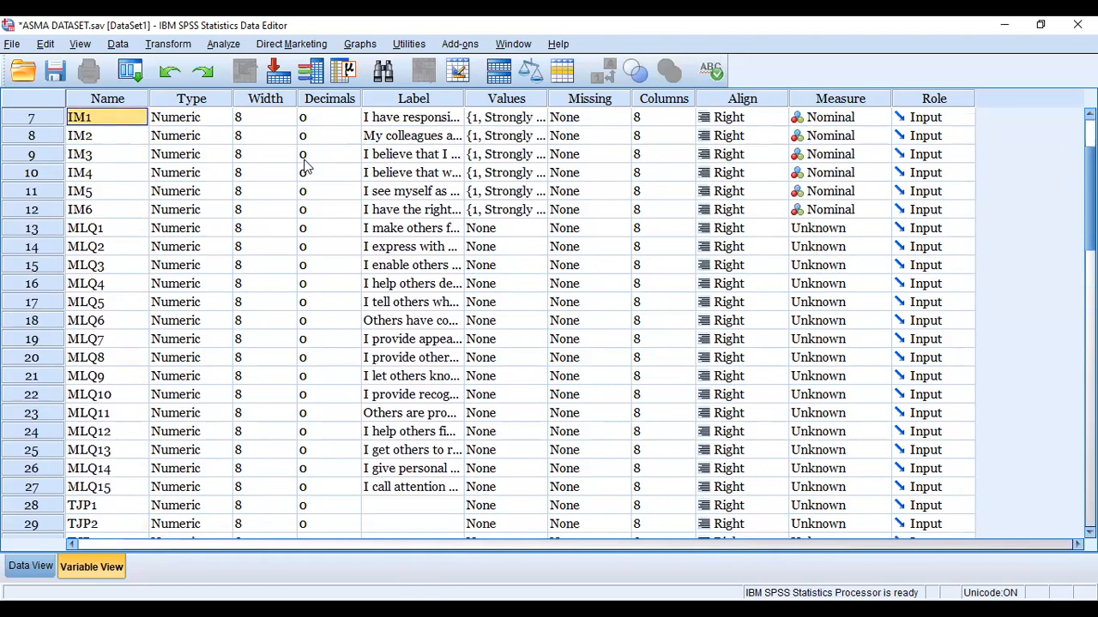
Go through the variable names from IM1 down to TJP7, checking which rows have labels and zero decimals
{"action": "key", "text": "Down"}
{"action": "key", "text": "Down"}
{"action": "key", "text": "Down"}
{"action": "key", "text": "Down"}
{"action": "key", "text": "Down"}
{"action": "key", "text": "Down"}
{"action": "key", "text": "Down"}
{"action": "key", "text": "Down"}
{"action": "key", "text": "Down"}
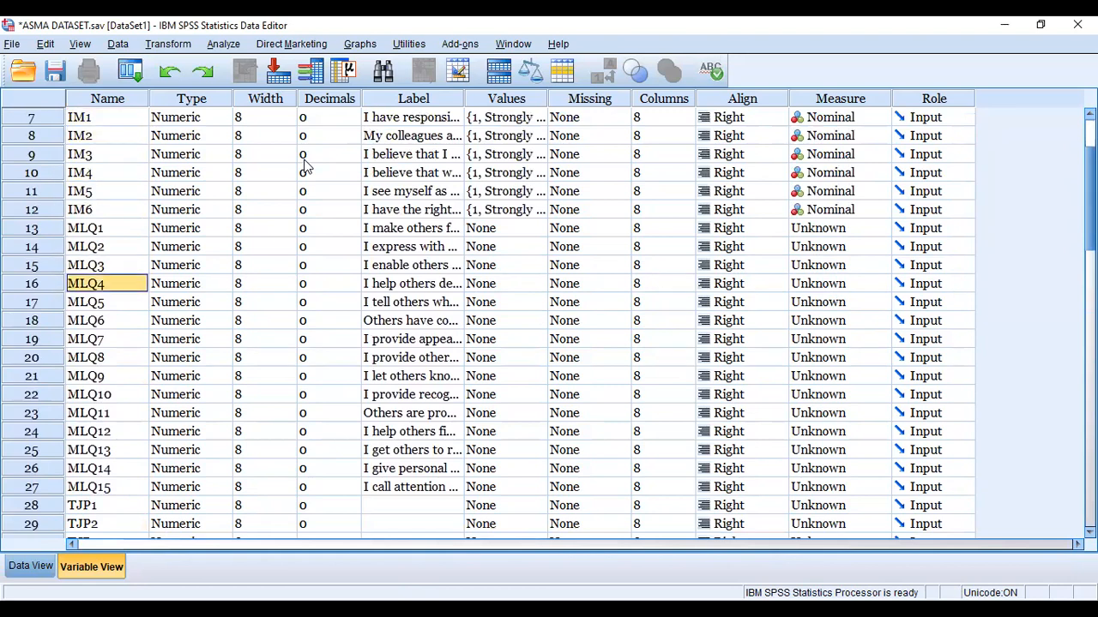
{"action": "key", "text": "Down"}
{"action": "key", "text": "Down"}
{"action": "key", "text": "Down"}
{"action": "key", "text": "Down"}
{"action": "key", "text": "Down"}
{"action": "key", "text": "Down"}
{"action": "key", "text": "Down"}
{"action": "key", "text": "Down"}
{"action": "key", "text": "Down"}
{"action": "key", "text": "Down"}
{"action": "key", "text": "Down"}
{"action": "key", "text": "Down"}
{"action": "key", "text": "Down"}
{"action": "key", "text": "Down"}
{"action": "key", "text": "Down"}
{"action": "key", "text": "Down"}
{"action": "key", "text": "Down"}
{"action": "key", "text": "Down"}
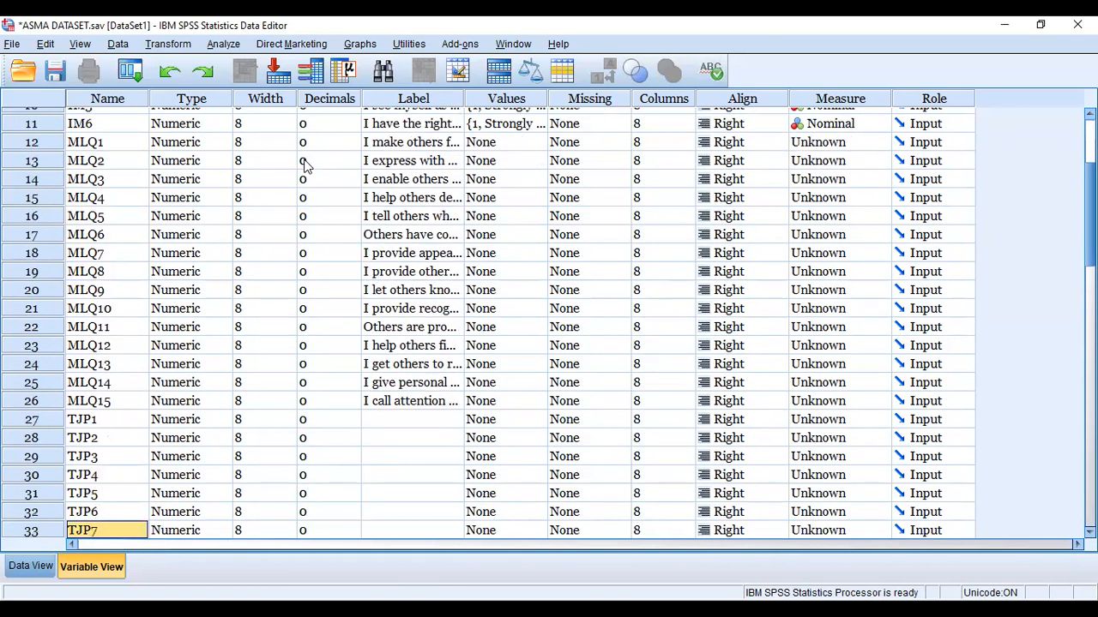
Go through the remaining TJP variables down to TJP24, checking their names, decimals and missing labels
{"action": "key", "text": "Down"}
{"action": "key", "text": "Down"}
{"action": "key", "text": "Down"}
{"action": "key", "text": "Down"}
{"action": "key", "text": "Down"}
{"action": "key", "text": "Down"}
{"action": "key", "text": "Down"}
{"action": "key", "text": "Down"}
{"action": "key", "text": "Down"}
{"action": "key", "text": "Down"}
{"action": "key", "text": "Down"}
{"action": "key", "text": "Down"}
{"action": "key", "text": "Down"}
{"action": "key", "text": "Down"}
{"action": "key", "text": "Down"}
{"action": "key", "text": "Down"}
{"action": "key", "text": "Down"}
{"action": "key", "text": "Down"}
{"action": "key", "text": "Down"}
{"action": "key", "text": "Down"}
{"action": "key", "text": "Up"}
{"action": "key", "text": "Up"}
{"action": "key", "text": "Up"}
{"action": "key", "text": "Up"}
{"action": "key", "text": "Up"}
{"action": "key", "text": "Up"}
{"action": "key", "text": "Up"}
{"action": "key", "text": "Up"}
{"action": "key", "text": "Up"}
{"action": "key", "text": "Up"}
{"action": "key", "text": "Up"}
{"action": "key", "text": "Up"}
{"action": "key", "text": "Up"}
{"action": "key", "text": "Up"}
{"action": "key", "text": "Up"}
{"action": "key", "text": "Up"}
{"action": "key", "text": "Up"}
Select the empty Label cells of the TJP variables, from TJP1 down to TJP24
{"action": "key", "text": "Right"}
{"action": "key", "text": "Right"}
{"action": "key", "text": "Right"}
{"action": "key", "text": "Right"}
{"action": "key", "text": "Right"}
{"action": "key", "text": "Right"}
{"action": "key", "text": "Right"}
{"action": "key", "text": "Right"}
{"action": "key", "text": "Right"}
{"action": "key", "text": "Home"}
{"action": "key", "text": "Right"}
{"action": "key", "text": "Right"}
{"action": "key", "text": "Right"}
{"action": "key", "text": "Right"}
{"action": "key", "text": "Up"}
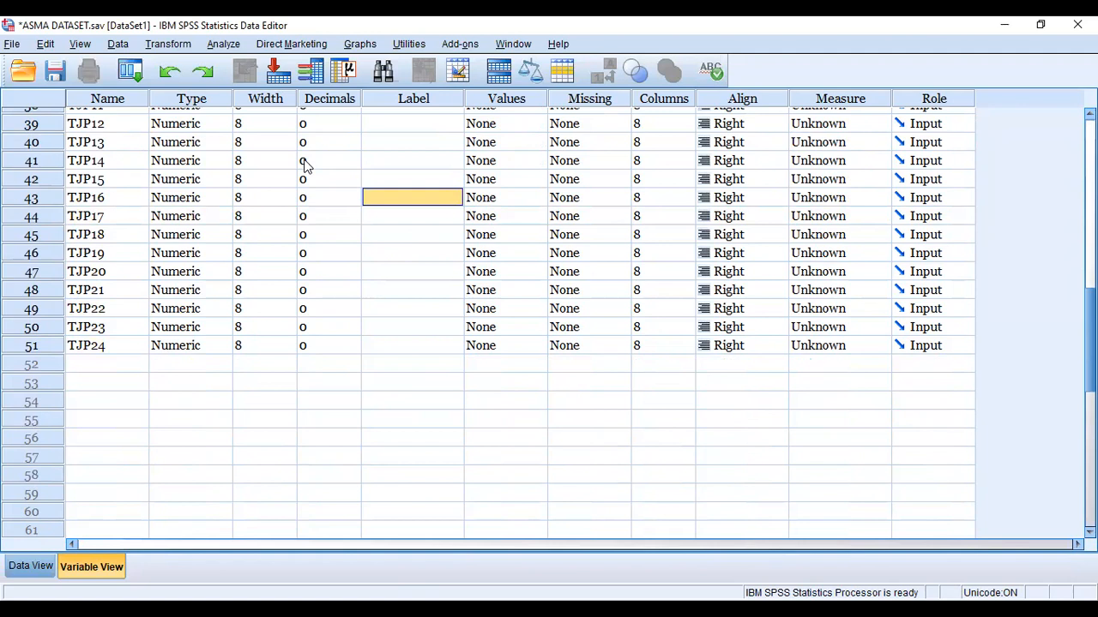
{"action": "key", "text": "Up"}
{"action": "key", "text": "Up"}
{"action": "key", "text": "Up"}
{"action": "key", "text": "Up"}
{"action": "key", "text": "Up"}
{"action": "key", "text": "Up"}
{"action": "key", "text": "Up"}
{"action": "key", "text": "Up"}
{"action": "key", "text": "Up"}
{"action": "key", "text": "Up"}
{"action": "key", "text": "Up"}
{"action": "key", "text": "Up"}
{"action": "key", "text": "Up"}
{"action": "key", "text": "Up"}
{"action": "key", "text": "Up"}
{"action": "key", "text": "Up"}
{"action": "key", "text": "Up"}
{"action": "key", "text": "Up"}
{"action": "key", "text": "Down"}
{"action": "key", "text": "Down"}
{"action": "key", "text": "Down"}
{"action": "left_click_drag", "start_coordinate": [399, 169], "coordinate": [437, 375]}
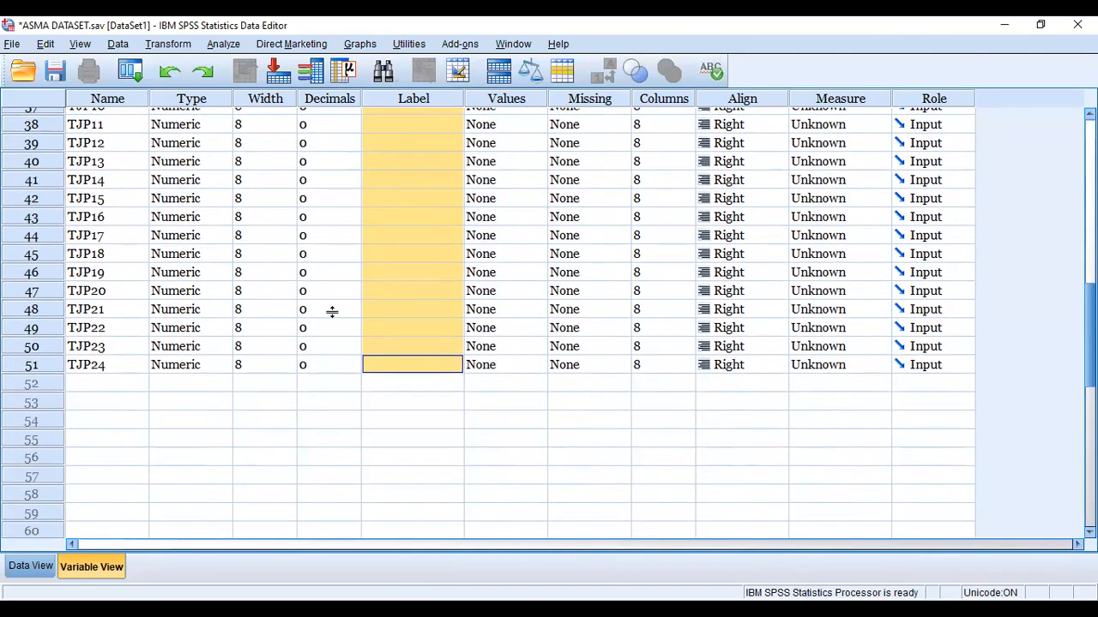
Switch to the Questionnaire Final document in Word and copy all 24 Teachers' Job Performance statements from the table
{"action": "key", "text": "alt+Tab"}
{"action": "left_click_drag", "start_coordinate": [303, 304], "coordinate": [420, 403]}
{"action": "right_click", "coordinate": [423, 409]}
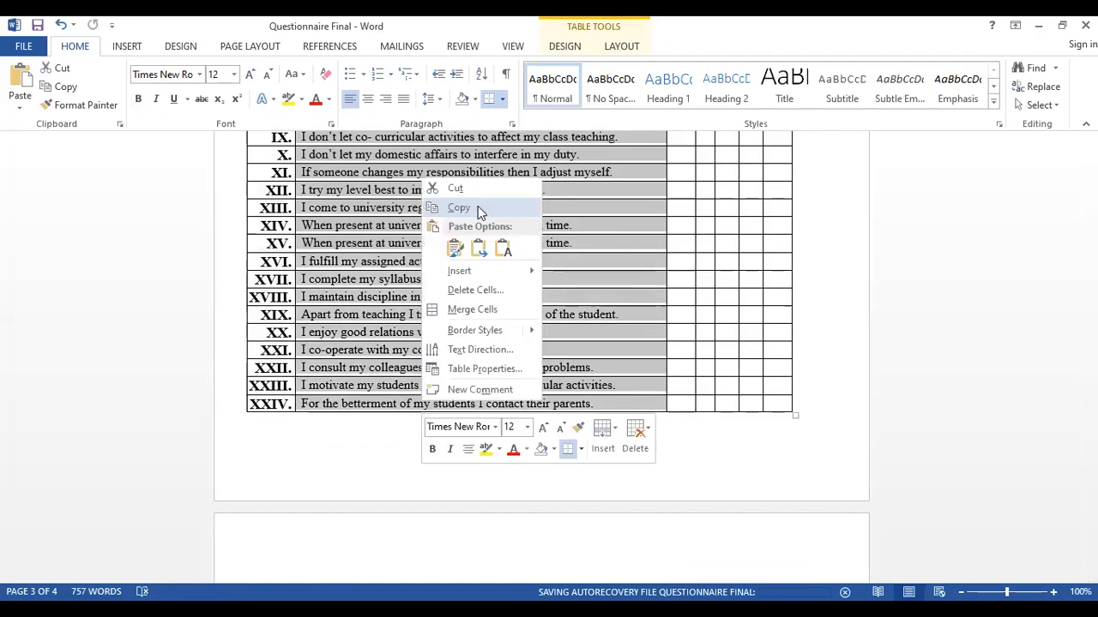
{"action": "left_click", "coordinate": [480, 212]}
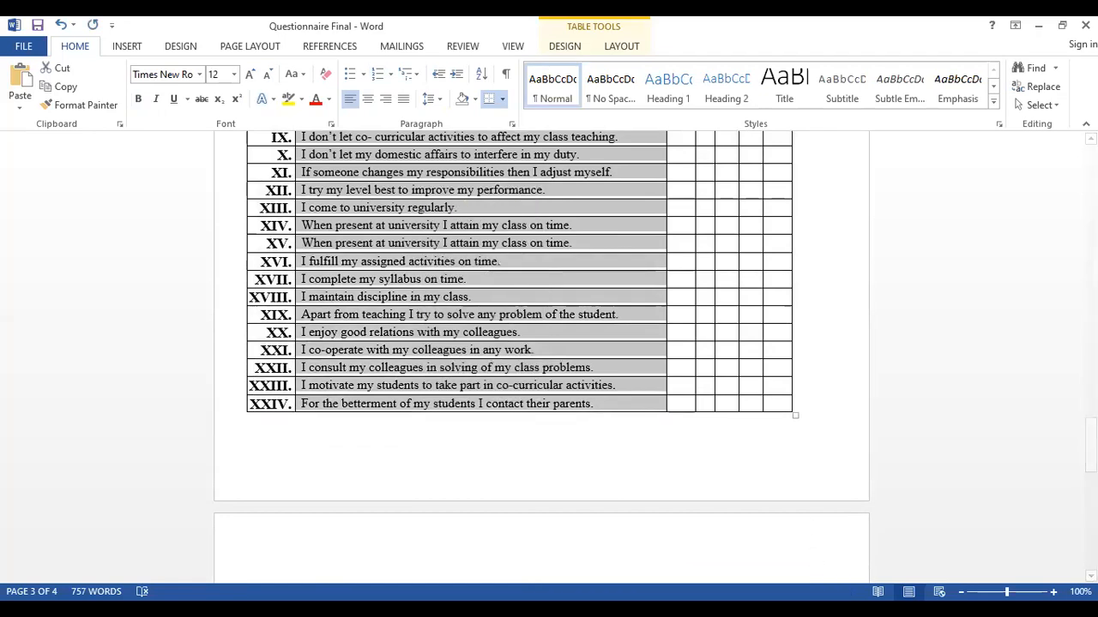
Switch back to SPSS and paste the copied statements as labels for TJP1 through TJP24
{"action": "key", "text": "alt+Tab"}
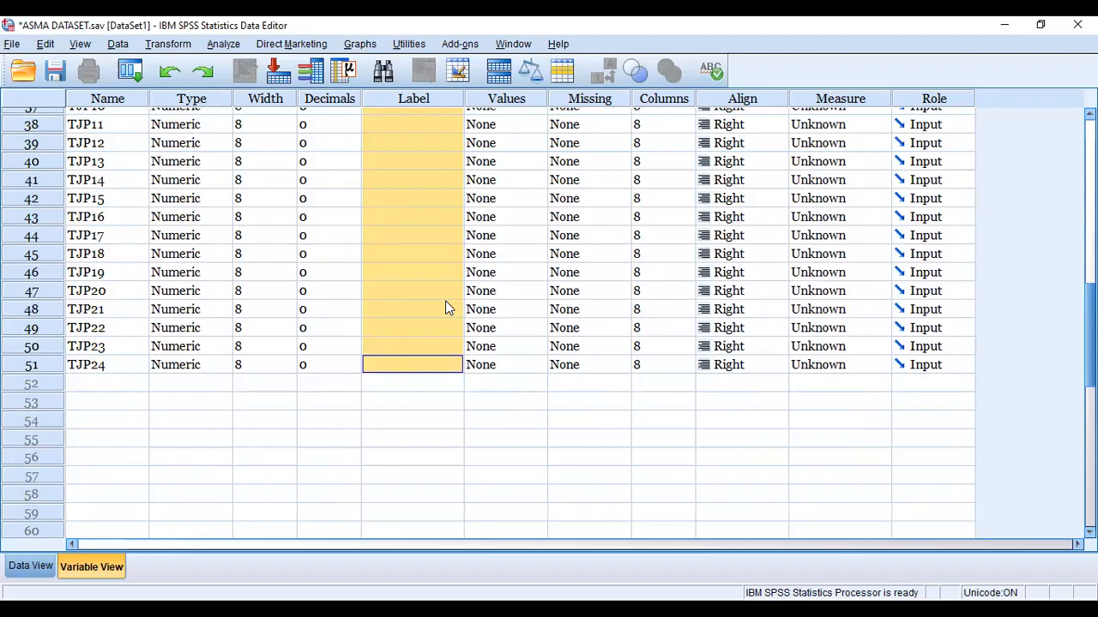
{"action": "right_click", "coordinate": [371, 302]}
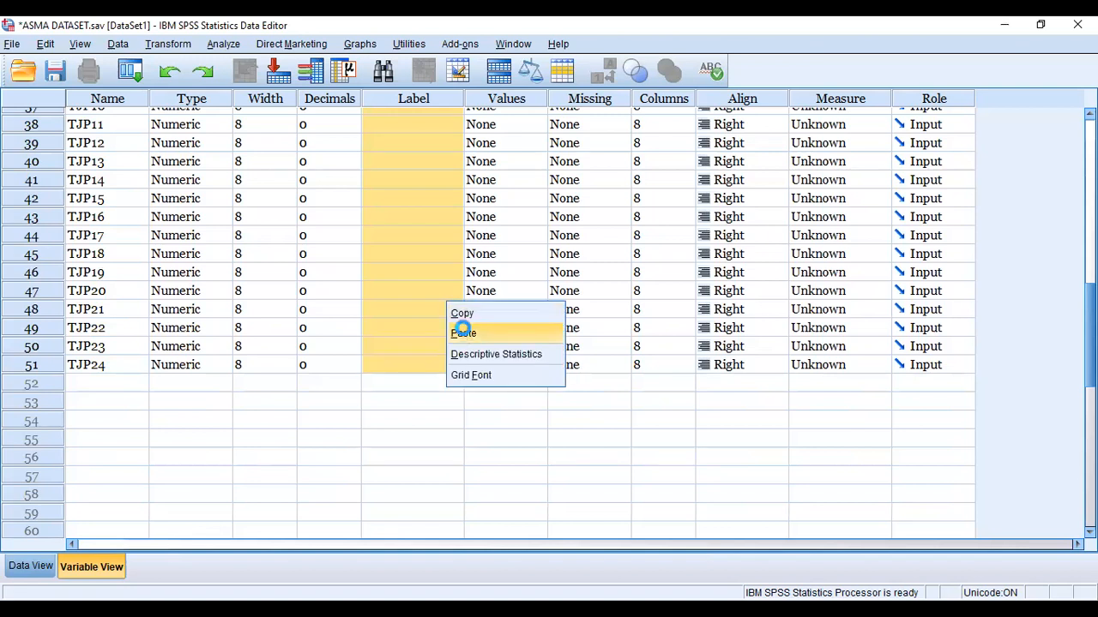
{"action": "left_click", "coordinate": [463, 332]}
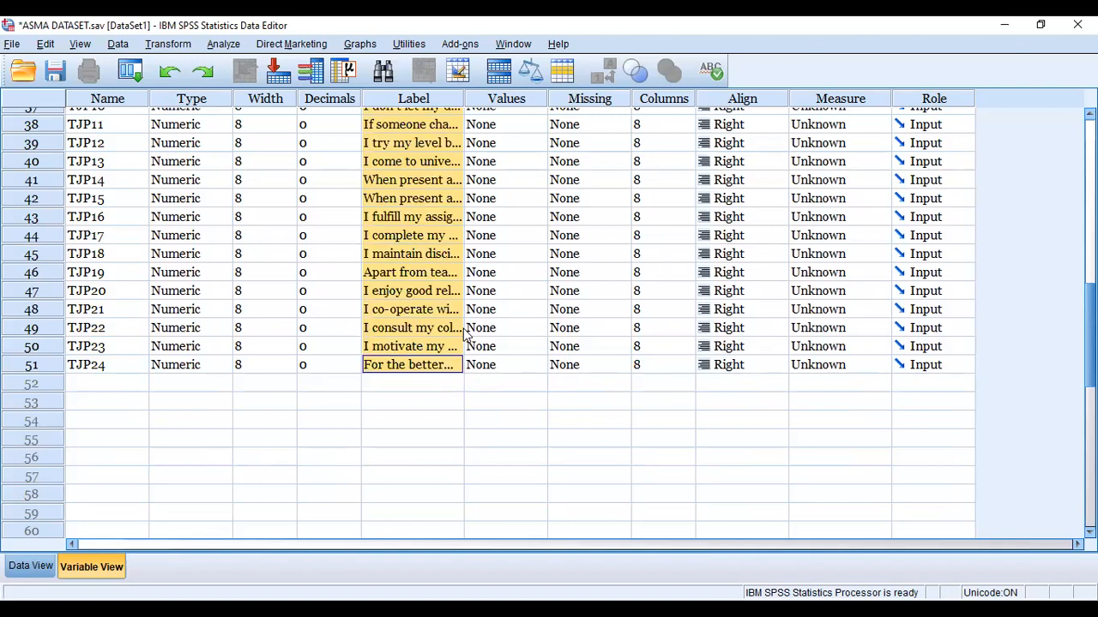
Review the variable labels from TJP24 back up to ID in the first row
{"action": "key", "text": "Up"}
{"action": "key", "text": "Up"}
{"action": "key", "text": "Up"}
{"action": "key", "text": "Up"}
{"action": "key", "text": "Up"}
{"action": "key", "text": "Up"}
{"action": "key", "text": "Up"}
{"action": "key", "text": "Up"}
{"action": "key", "text": "Up"}
{"action": "key", "text": "Up"}
{"action": "key", "text": "Up"}
{"action": "key", "text": "Up"}
{"action": "key", "text": "Up"}
{"action": "key", "text": "Up"}
{"action": "key", "text": "Up"}
{"action": "key", "text": "Up"}
{"action": "key", "text": "Up"}
{"action": "key", "text": "Up"}
{"action": "key", "text": "Up"}
{"action": "key", "text": "Up"}
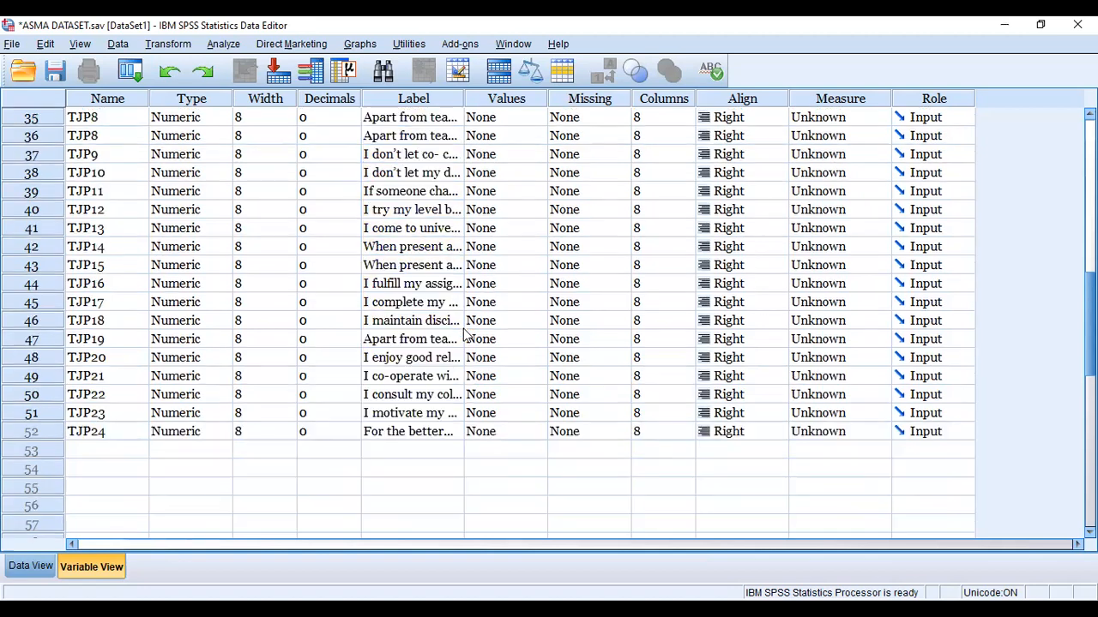
{"action": "key", "text": "Up"}
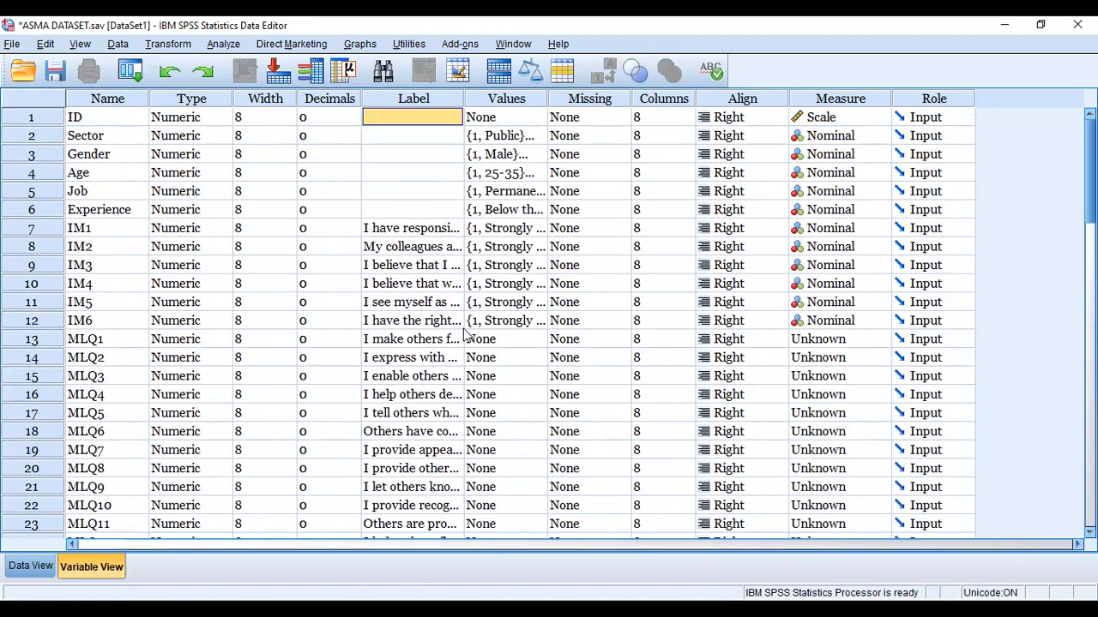
Set the measurement level of MLQ1 and MLQ2 to Nominal
{"action": "left_click", "coordinate": [858, 338]}
{"action": "left_click", "coordinate": [881, 339]}
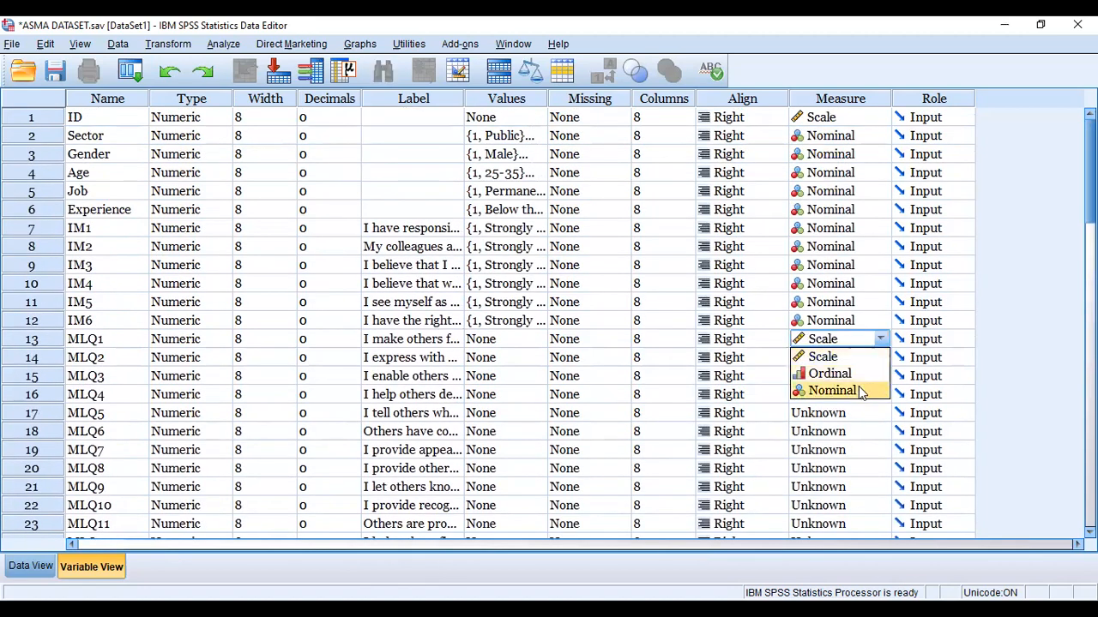
{"action": "left_click", "coordinate": [860, 391]}
{"action": "left_click", "coordinate": [881, 358]}
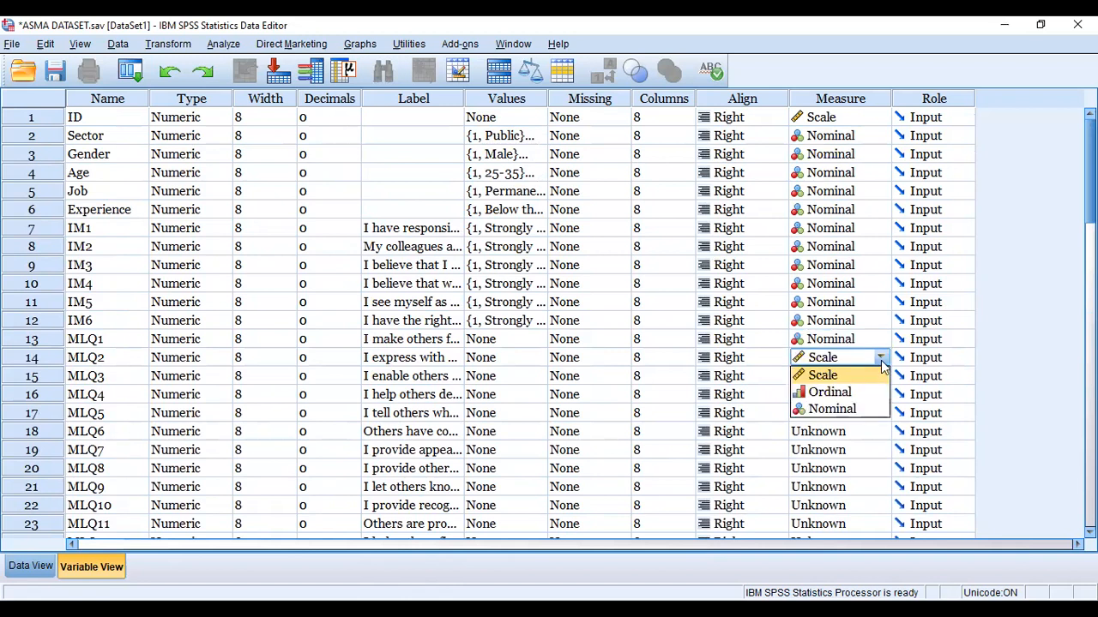
{"action": "left_click", "coordinate": [872, 411]}
Set the measurement level of MLQ3 and MLQ6 to Nominal
{"action": "left_click", "coordinate": [880, 378]}
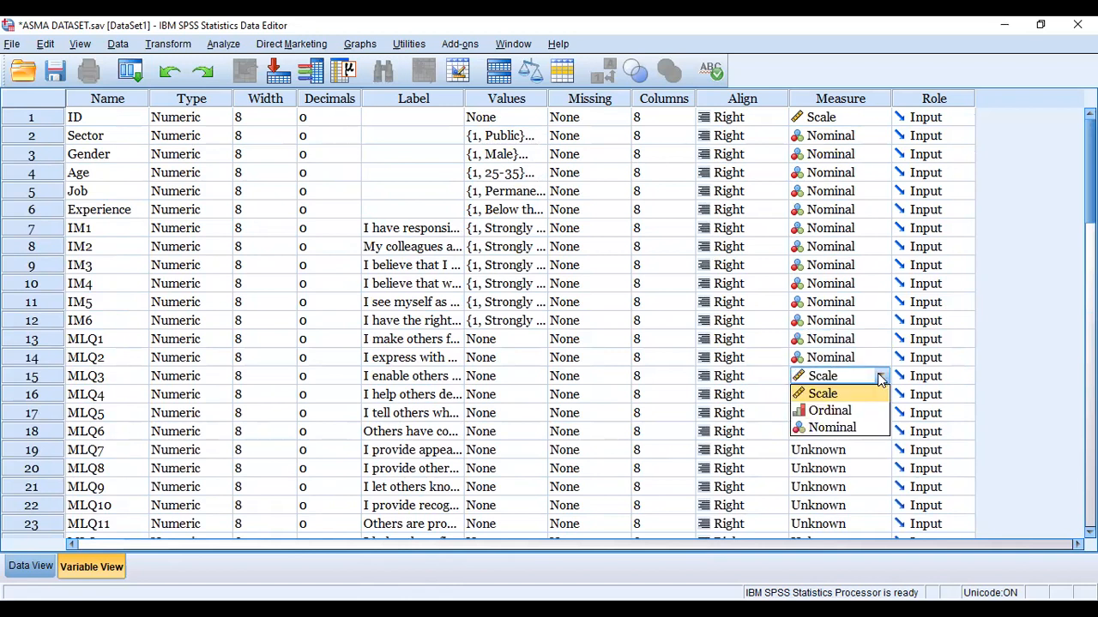
{"action": "left_click", "coordinate": [879, 432]}
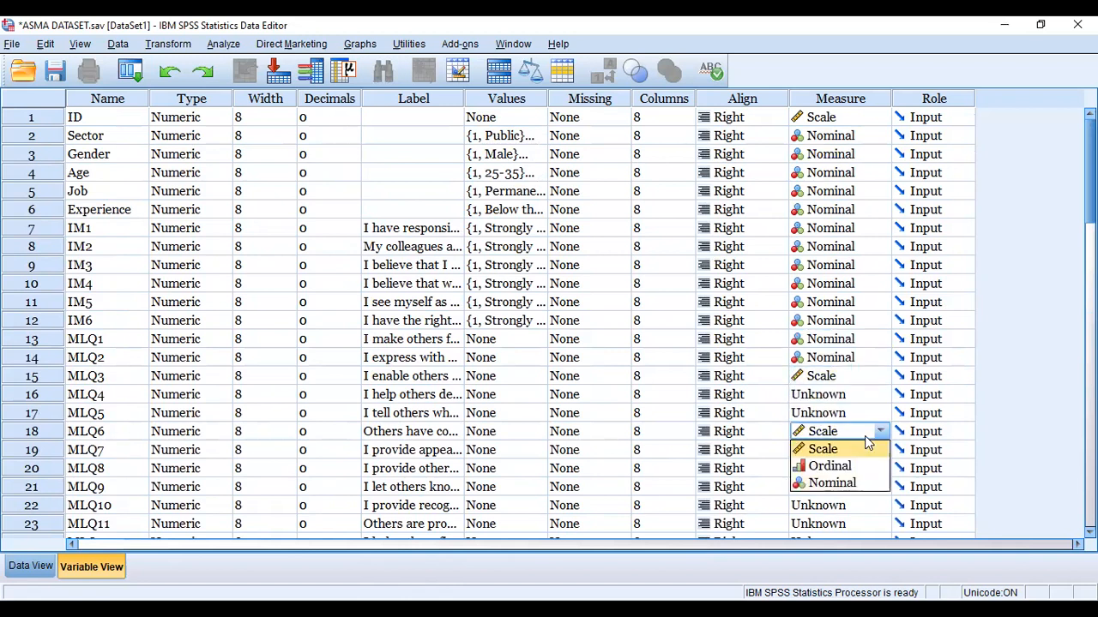
{"action": "left_click", "coordinate": [860, 482]}
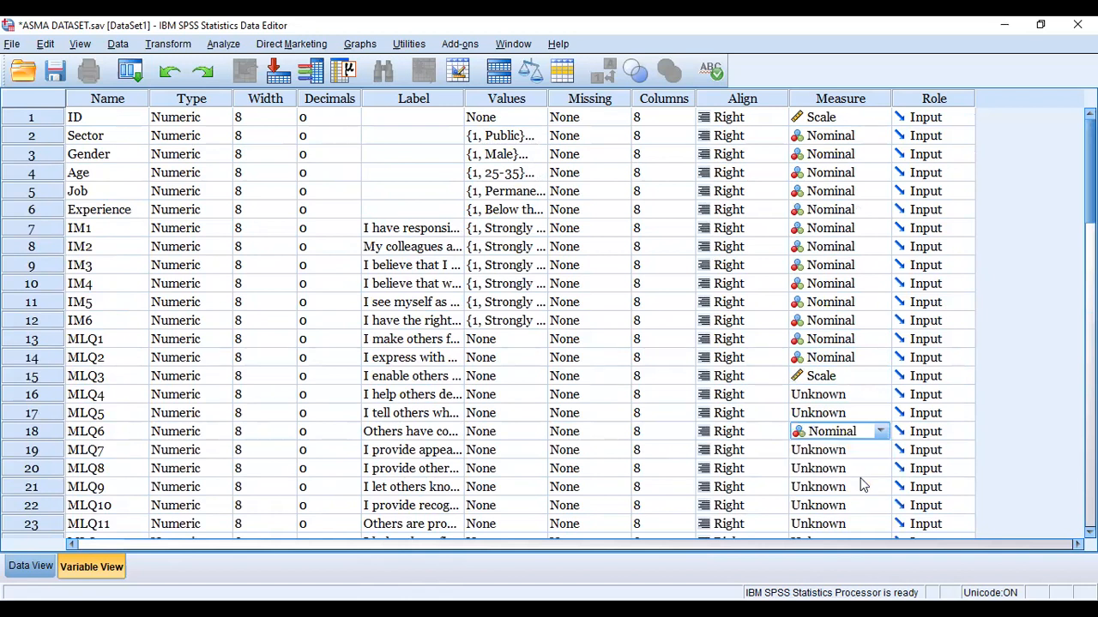
{"action": "left_click", "coordinate": [844, 377]}
{"action": "left_click", "coordinate": [849, 427]}
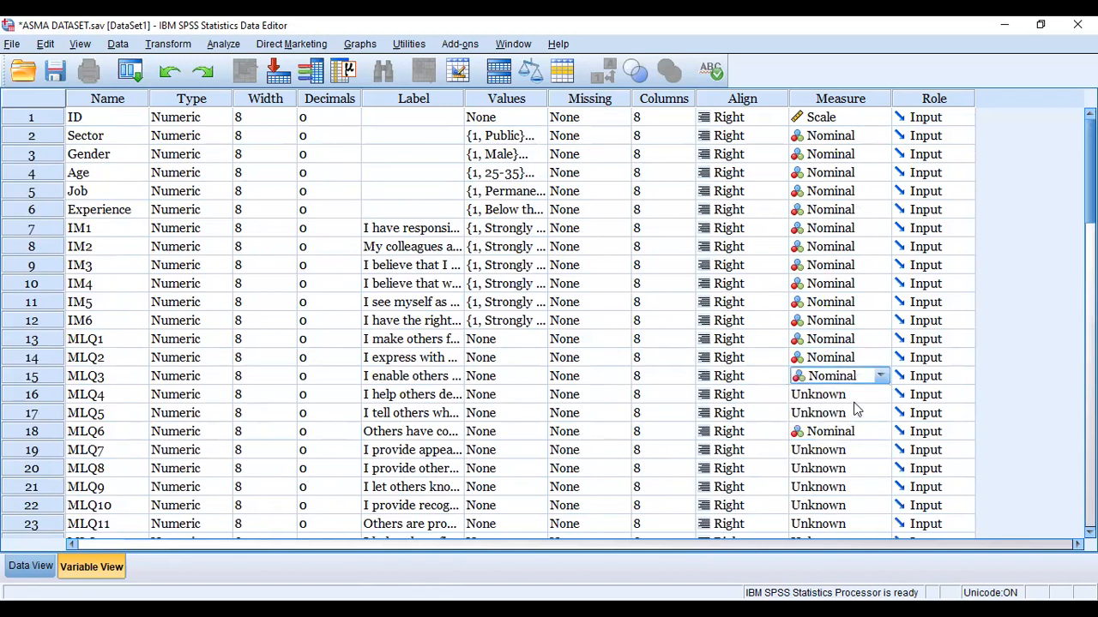
Set the measurement level of MLQ4 and MLQ5 to Nominal
{"action": "left_click", "coordinate": [853, 398]}
{"action": "left_click", "coordinate": [864, 450]}
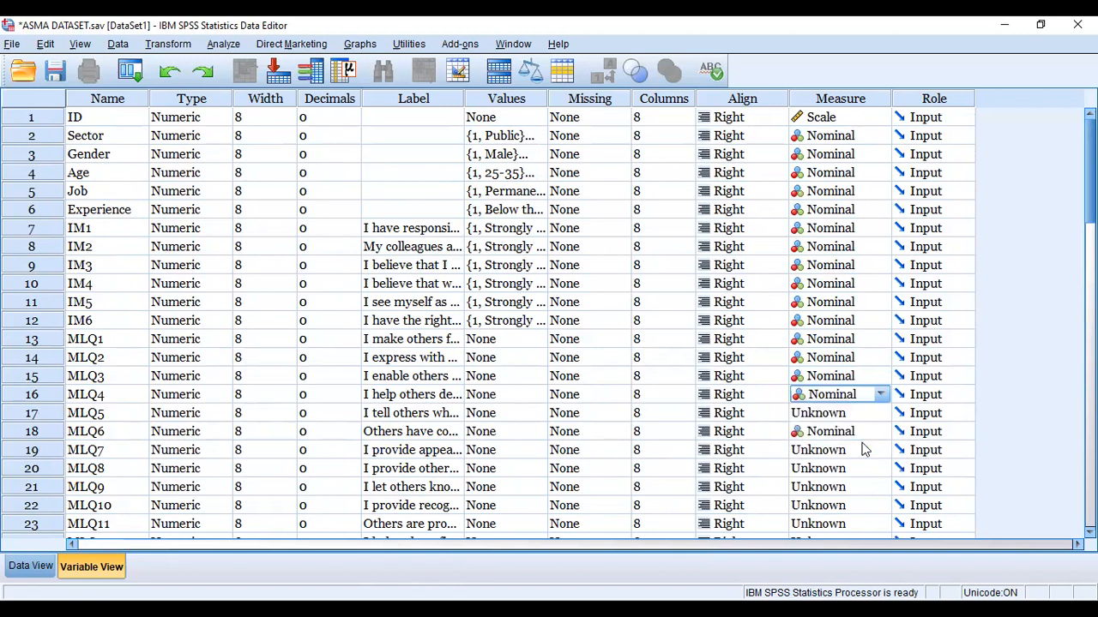
{"action": "left_click", "coordinate": [860, 417]}
{"action": "left_click", "coordinate": [853, 462]}
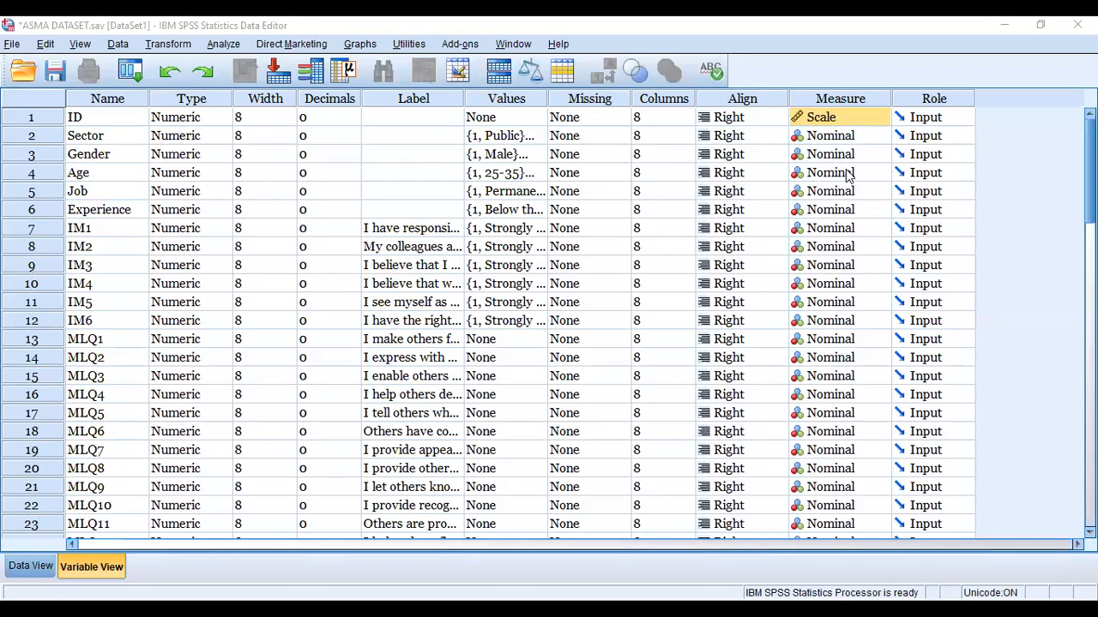
Look at the measurement level options for Age and Sector, and check the Measure settings of the MLQ and TJP variables
{"action": "left_click", "coordinate": [847, 174]}
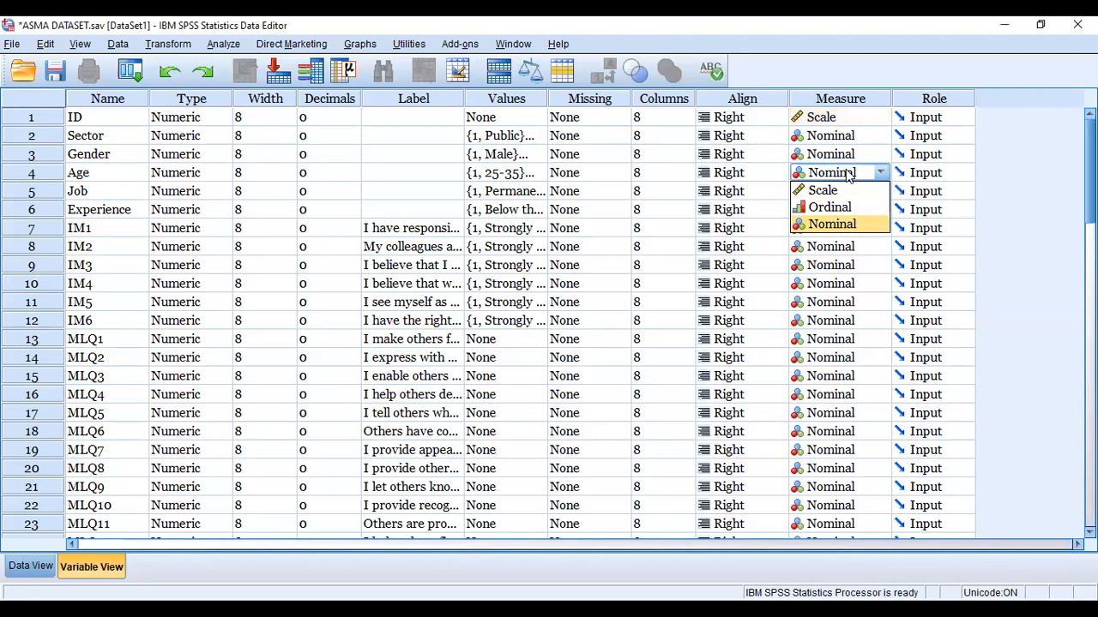
{"action": "left_click", "coordinate": [825, 136]}
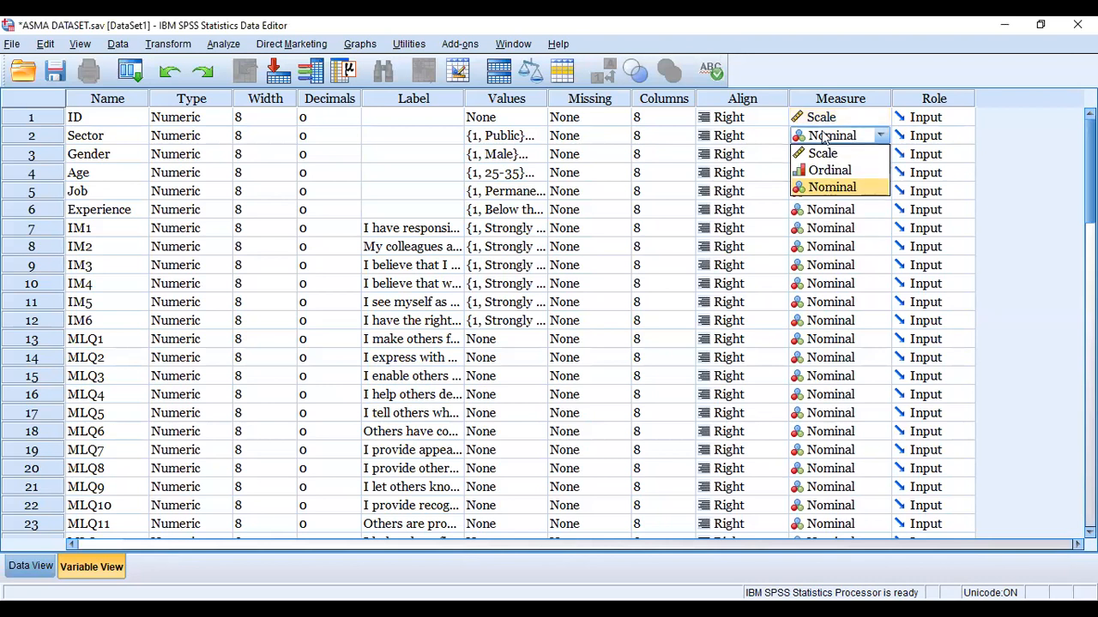
{"action": "left_click", "coordinate": [1022, 164]}
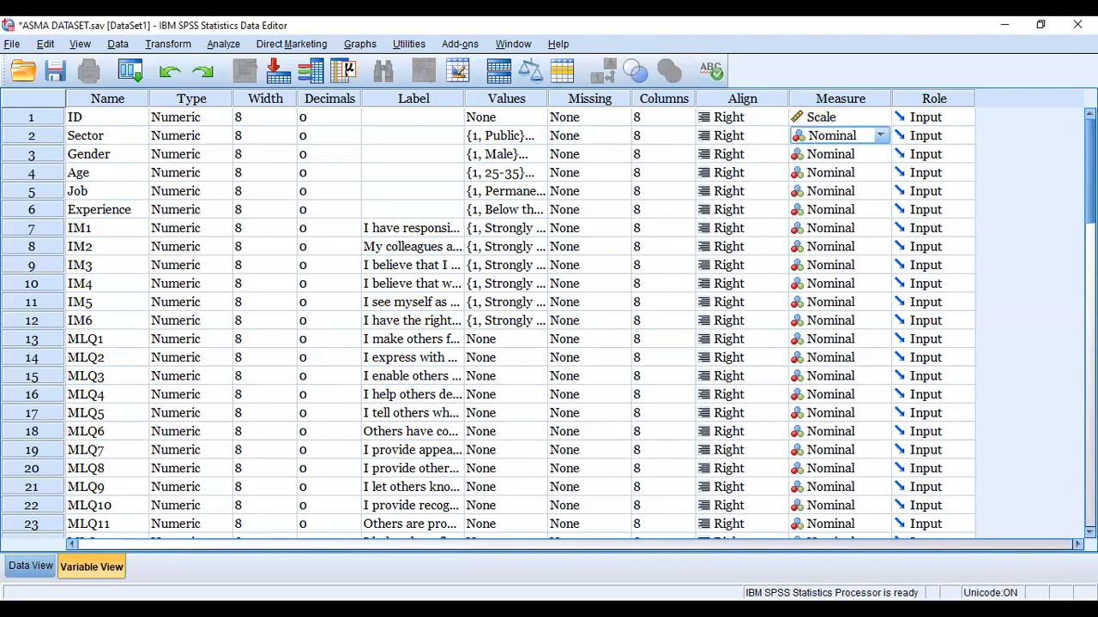
{"action": "scroll", "coordinate": [549, 323], "scroll_direction": "down", "scroll_amount": 7}
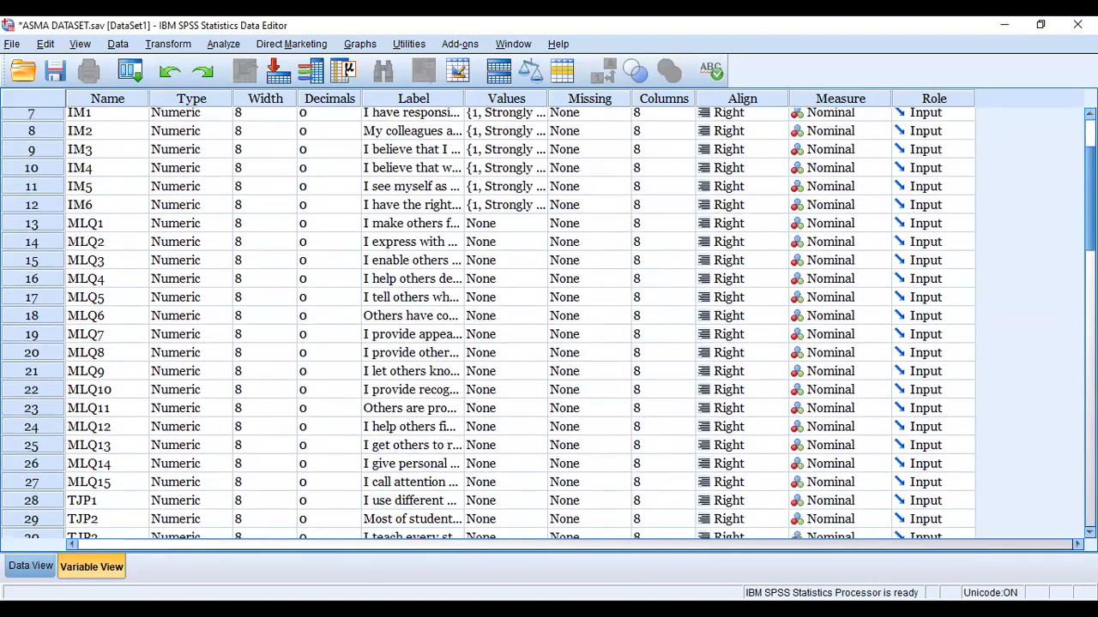
{"action": "scroll", "coordinate": [548, 324], "scroll_direction": "down", "scroll_amount": 4}
{"action": "scroll", "coordinate": [549, 324], "scroll_direction": "up", "scroll_amount": 8}
{"action": "scroll", "coordinate": [549, 324], "scroll_direction": "up", "scroll_amount": 3}
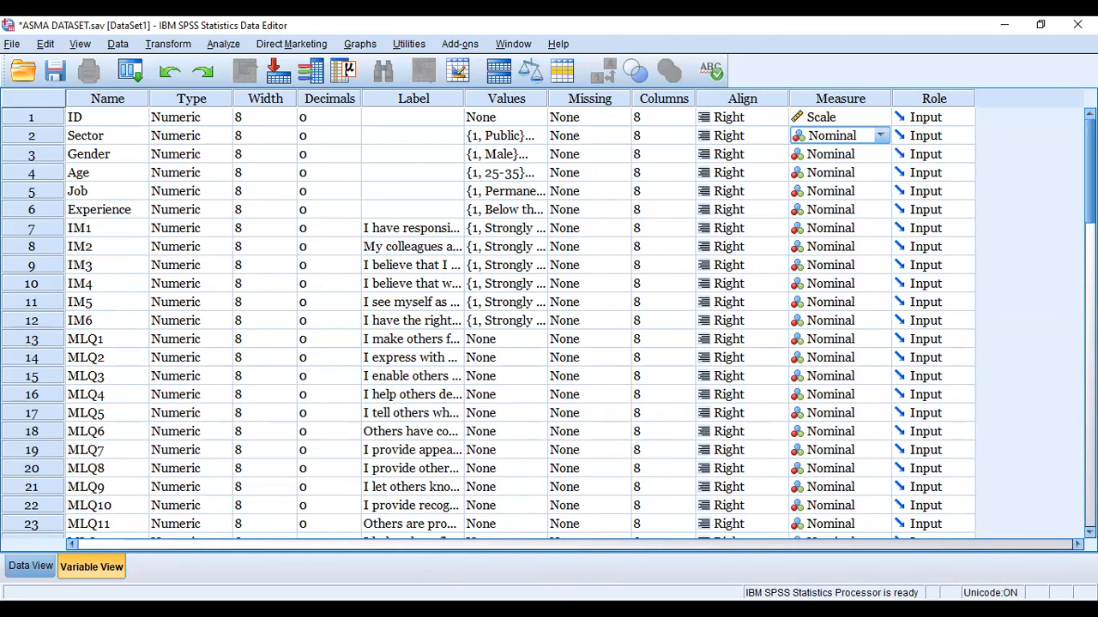
Switch to the Questionnaire Final document in Word and find the response scale in the Multifactor Leadership Questionnaire instructions of Part II
{"action": "left_click", "coordinate": [513, 339]}
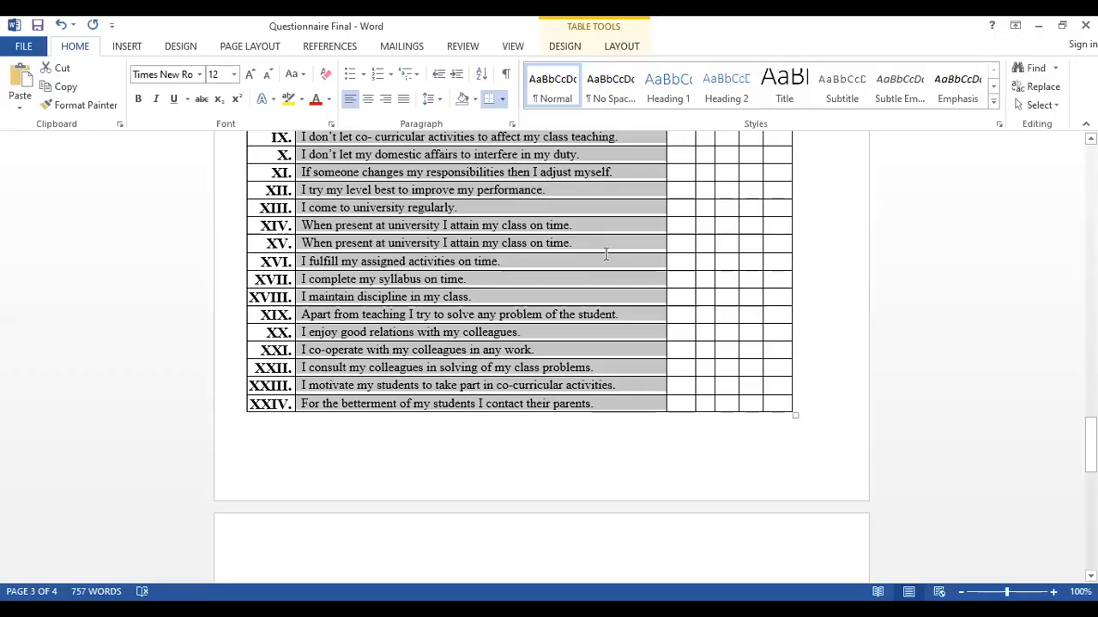
{"action": "scroll", "coordinate": [605, 254], "scroll_direction": "up", "scroll_amount": 18}
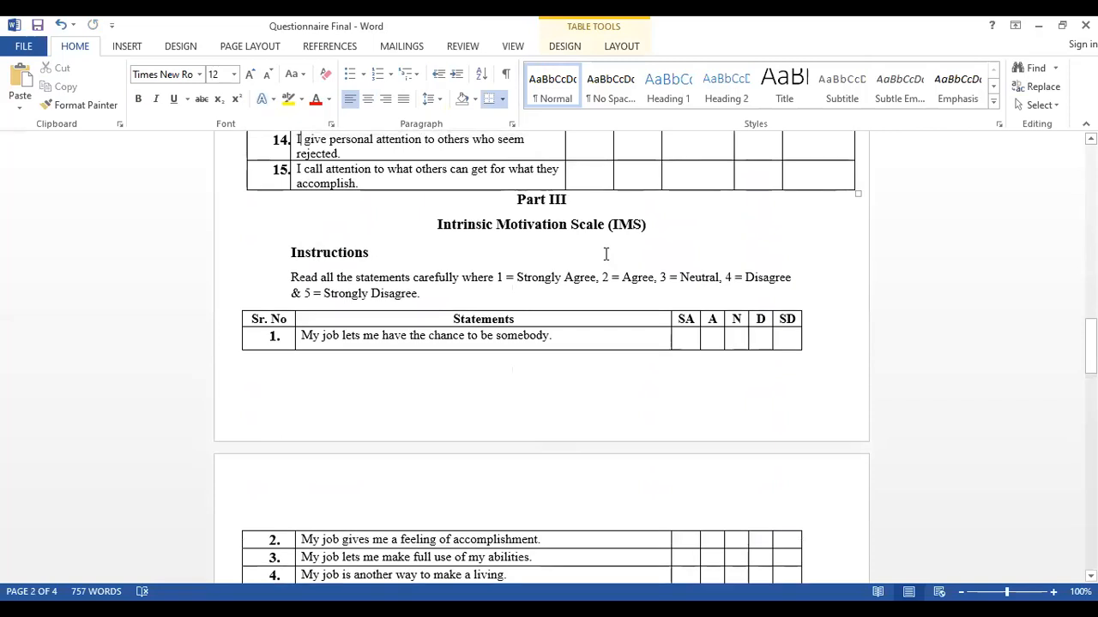
{"action": "key", "text": "Up"}
{"action": "key", "text": "Up"}
{"action": "key", "text": "Up"}
{"action": "key", "text": "Up"}
{"action": "key", "text": "Up"}
{"action": "key", "text": "Up"}
{"action": "key", "text": "Up"}
{"action": "key", "text": "Up"}
{"action": "key", "text": "Up"}
{"action": "key", "text": "Up"}
{"action": "key", "text": "Up"}
{"action": "key", "text": "Up"}
{"action": "key", "text": "Up"}
{"action": "key", "text": "Up"}
{"action": "key", "text": "Up"}
{"action": "key", "text": "Up"}
{"action": "key", "text": "Up"}
{"action": "key", "text": "Up"}
{"action": "key", "text": "Up"}
{"action": "key", "text": "Up"}
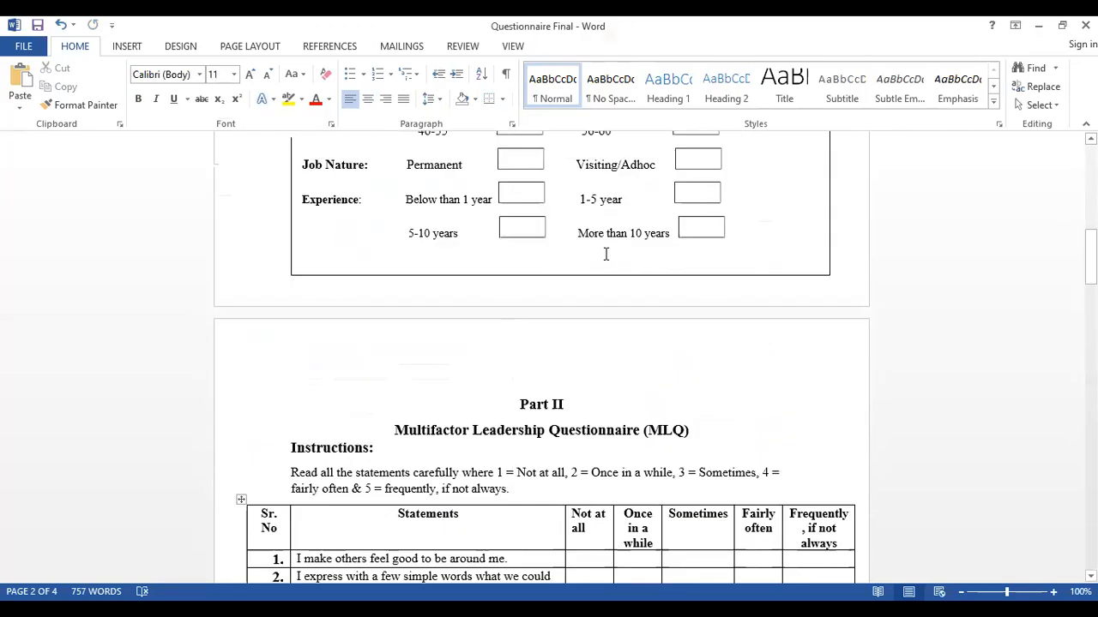
{"action": "key", "text": "Up"}
{"action": "key", "text": "Down"}
{"action": "key", "text": "Down"}
{"action": "key", "text": "Down"}
{"action": "key", "text": "Down"}
{"action": "key", "text": "Down"}
{"action": "key", "text": "Down"}
{"action": "key", "text": "Down"}
{"action": "key", "text": "Down"}
{"action": "key", "text": "Down"}
{"action": "key", "text": "Down"}
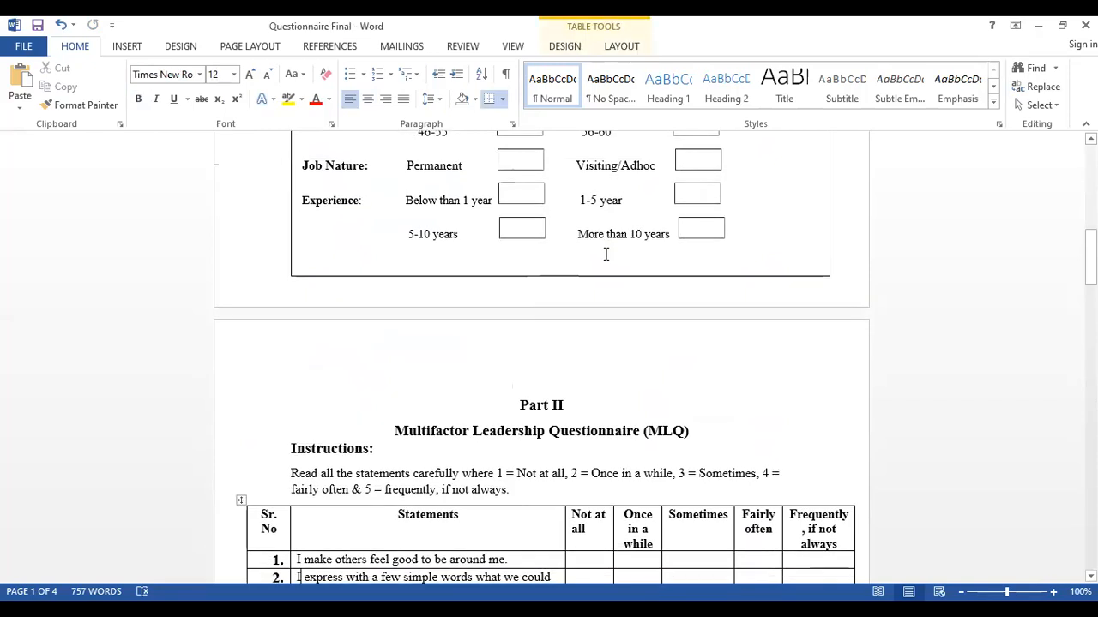
{"action": "key", "text": "Down"}
{"action": "key", "text": "Down"}
{"action": "key", "text": "Down"}
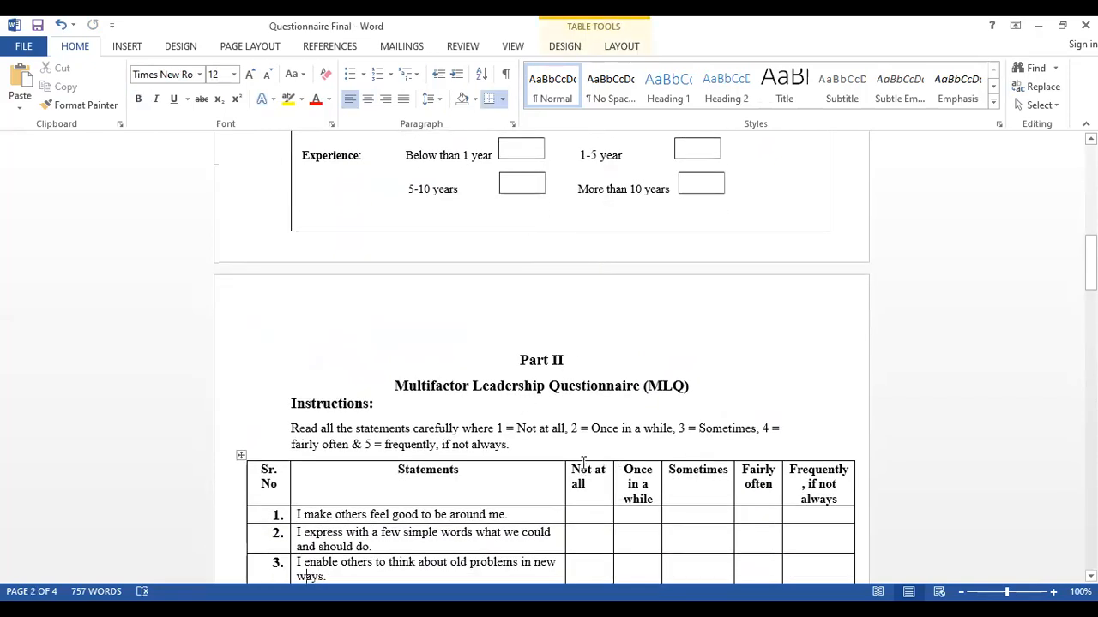
Copy the "Not at all" heading from the Word questionnaire and add it in SPSS as the label for value 1 of MLQ1
{"action": "left_click_drag", "start_coordinate": [574, 472], "coordinate": [589, 487]}
{"action": "key", "text": "ctrl+c"}
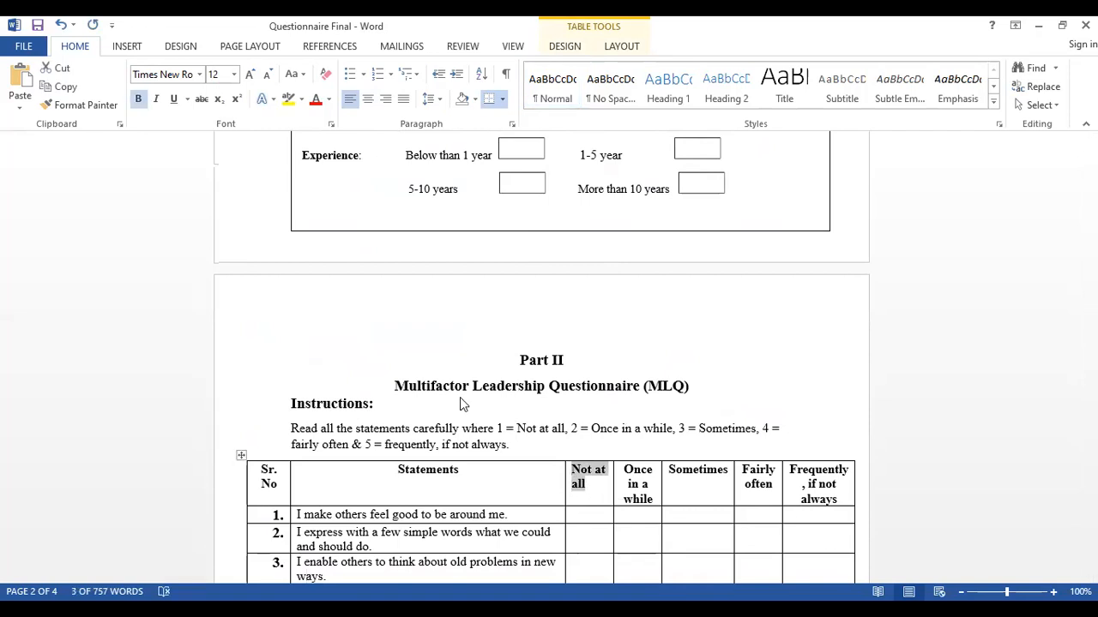
{"action": "key", "text": "alt+Tab"}
{"action": "left_click", "coordinate": [539, 342]}
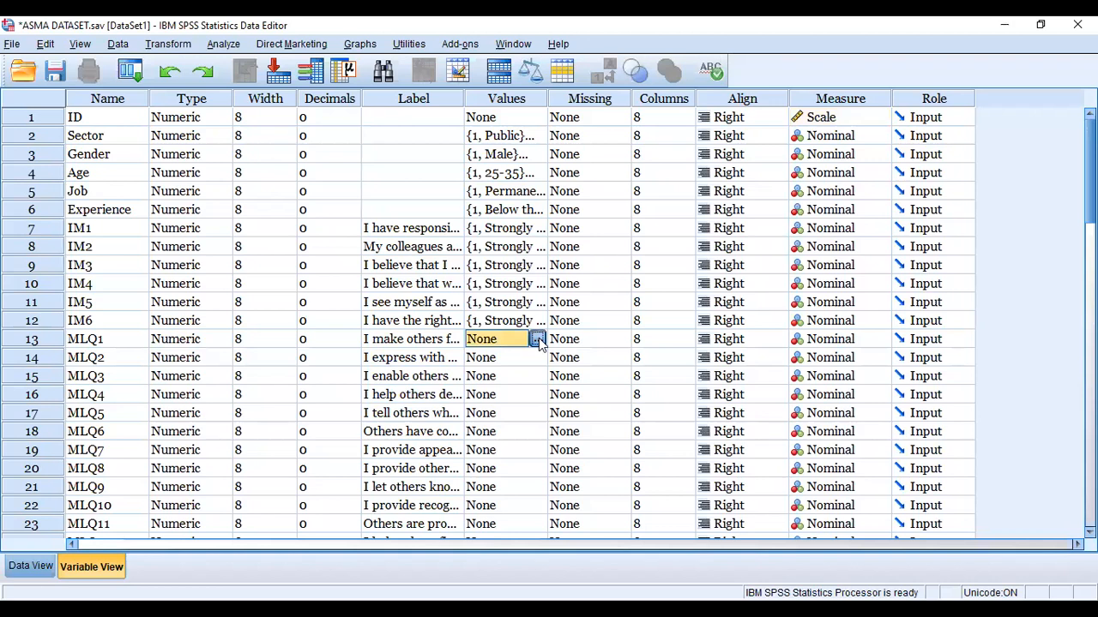
{"action": "left_click", "coordinate": [445, 251]}
{"action": "type", "text": "1"}
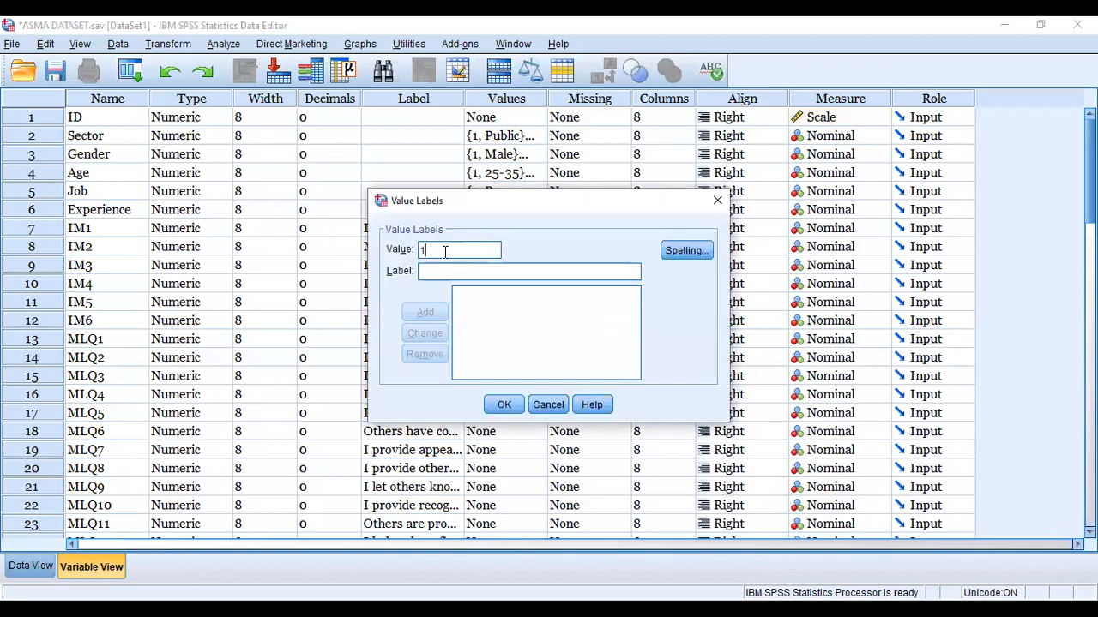
{"action": "left_click", "coordinate": [458, 273]}
{"action": "key", "text": "ctrl+v"}
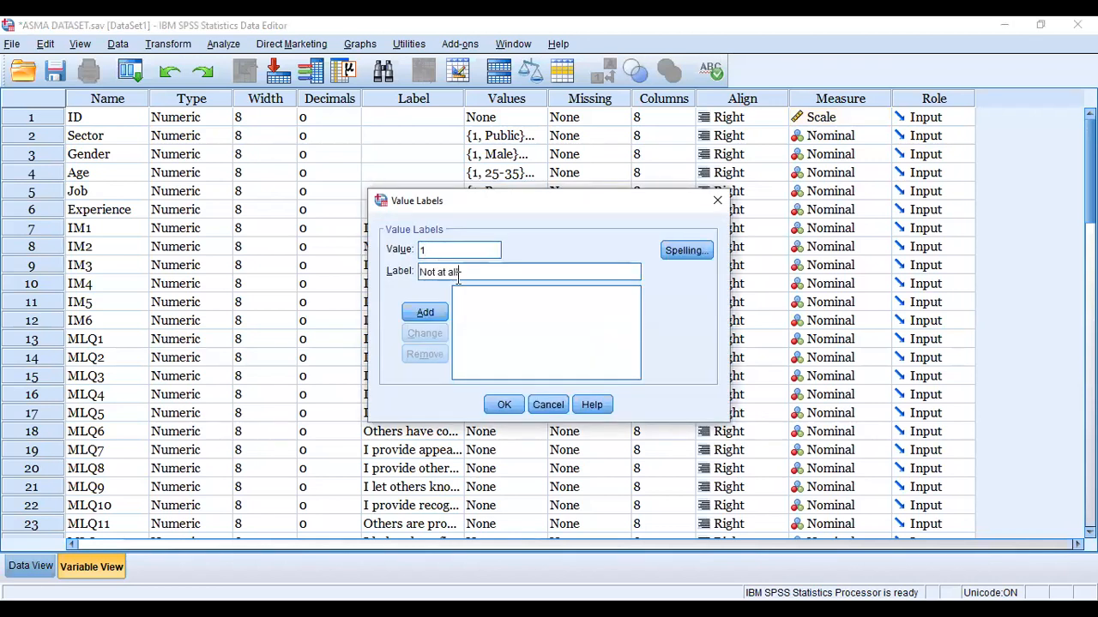
{"action": "left_click", "coordinate": [438, 314]}
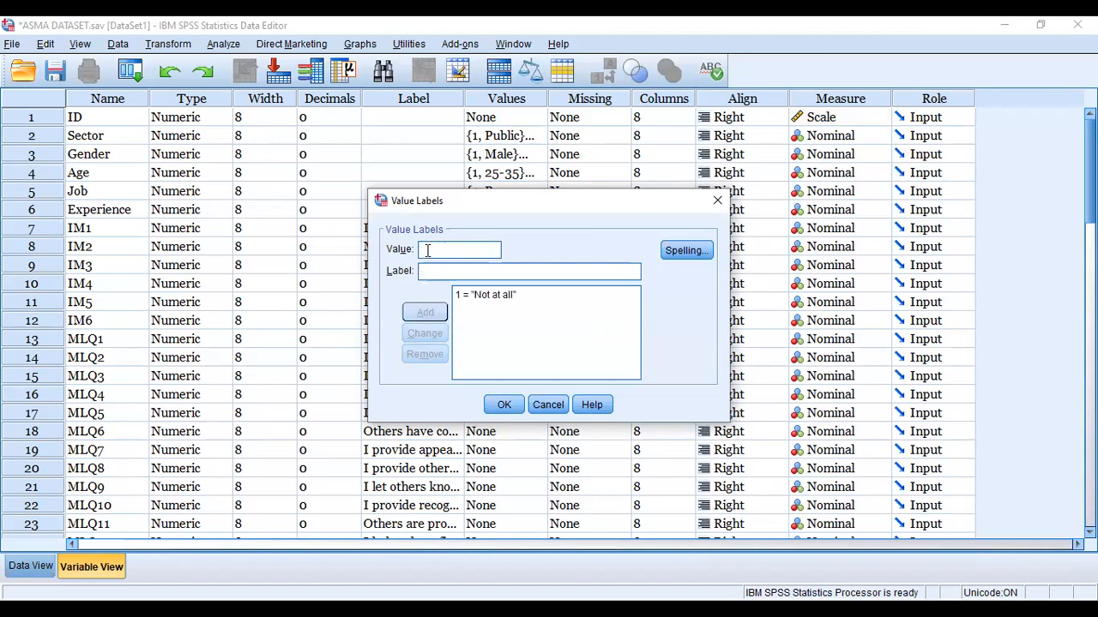
Add the value label 2 = "Once in a while" to MLQ1, taking the text from the Word questionnaire's response scale
{"action": "type", "text": "2"}
{"action": "key", "text": "Tab"}
{"action": "key", "text": "alt+Tab"}
{"action": "left_click_drag", "start_coordinate": [625, 469], "coordinate": [654, 497]}
{"action": "key", "text": "ctrl+e"}
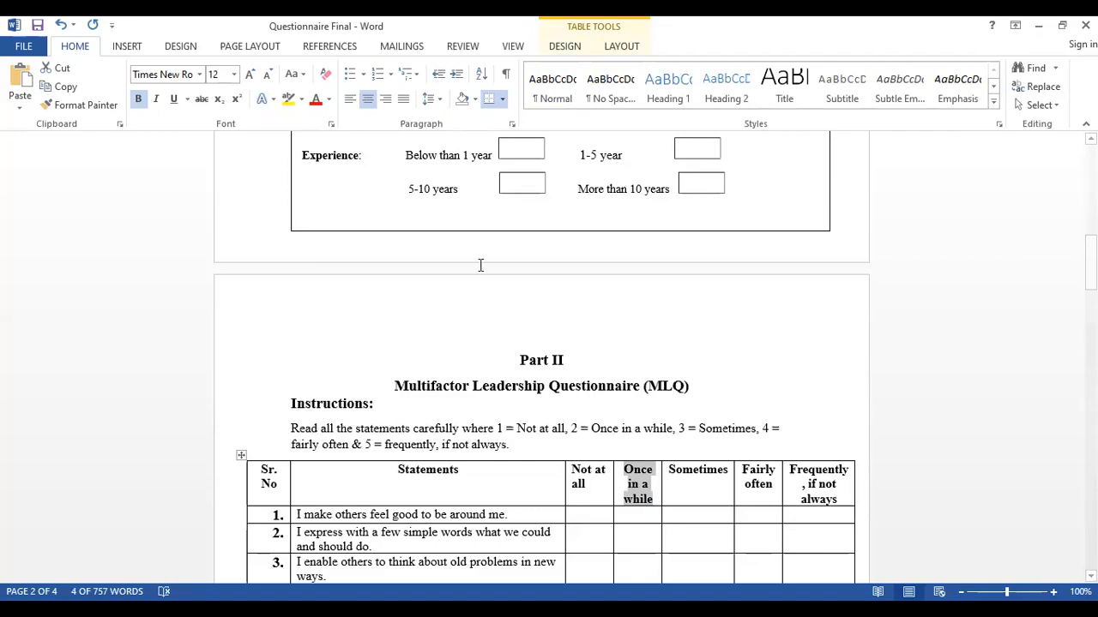
{"action": "key", "text": "alt+Tab"}
{"action": "type", "text": "Once in a while"}
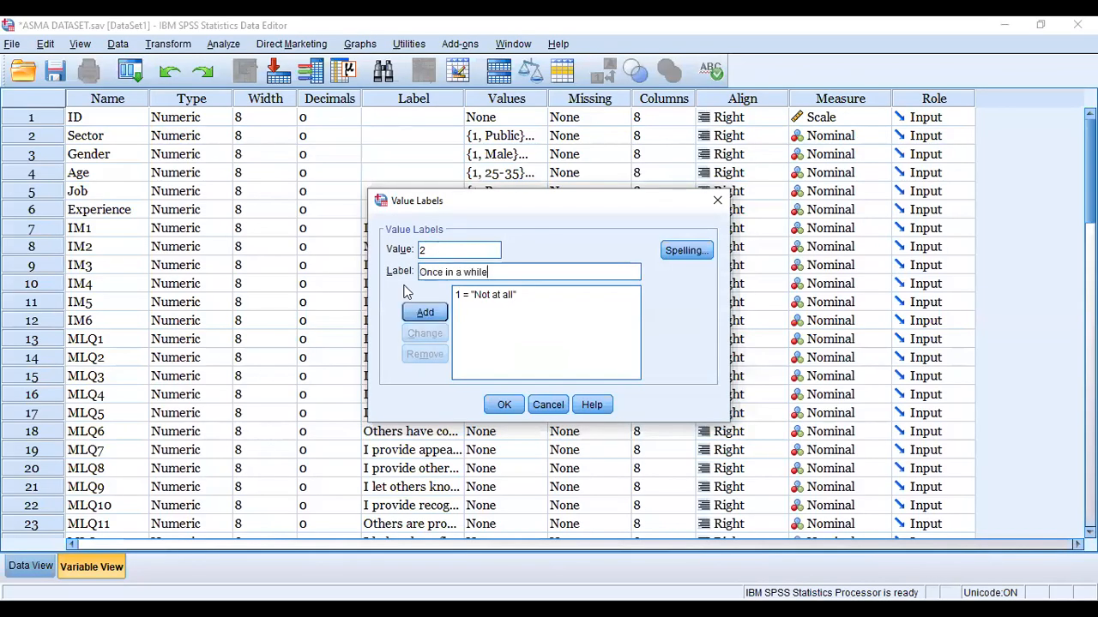
{"action": "left_click", "coordinate": [425, 312]}
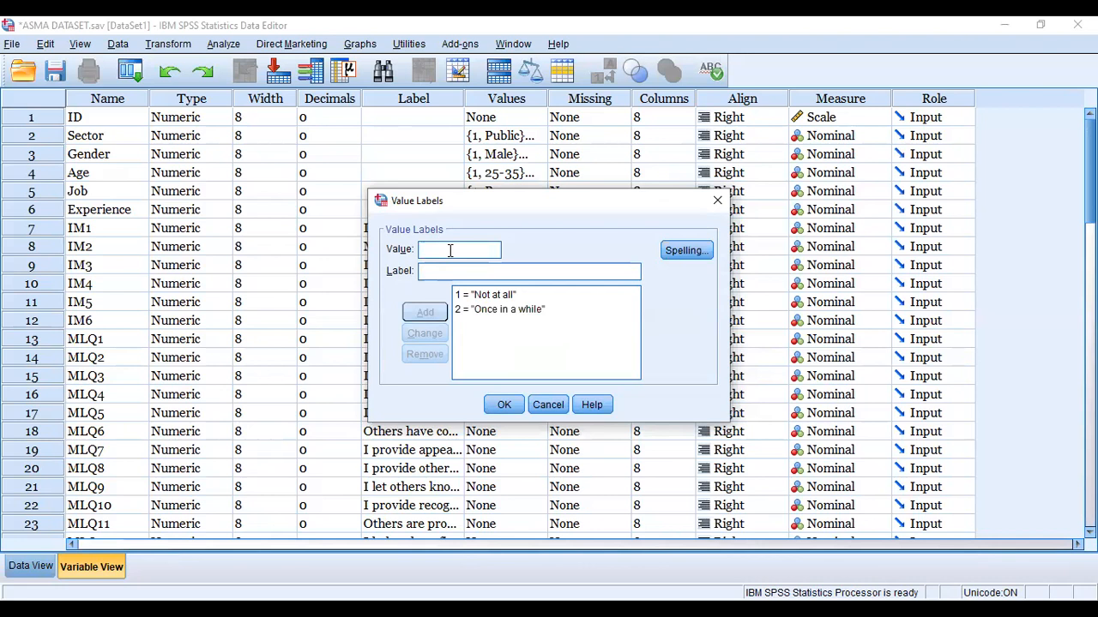
Copy "Sometimes" from the Word questionnaire table and add it as the label for value 3 of MLQ1
{"action": "type", "text": "3"}
{"action": "key", "text": "alt+Tab"}
{"action": "left_click_drag", "start_coordinate": [672, 472], "coordinate": [733, 473]}
{"action": "key", "text": "ctrl+c"}
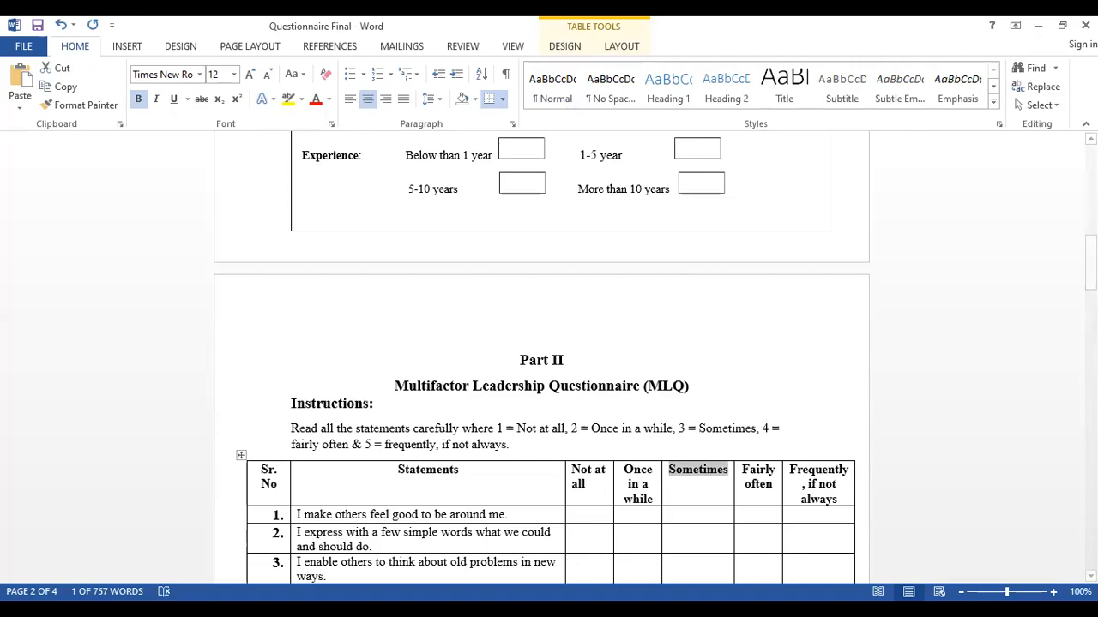
{"action": "key", "text": "alt+Tab"}
{"action": "left_click", "coordinate": [466, 274]}
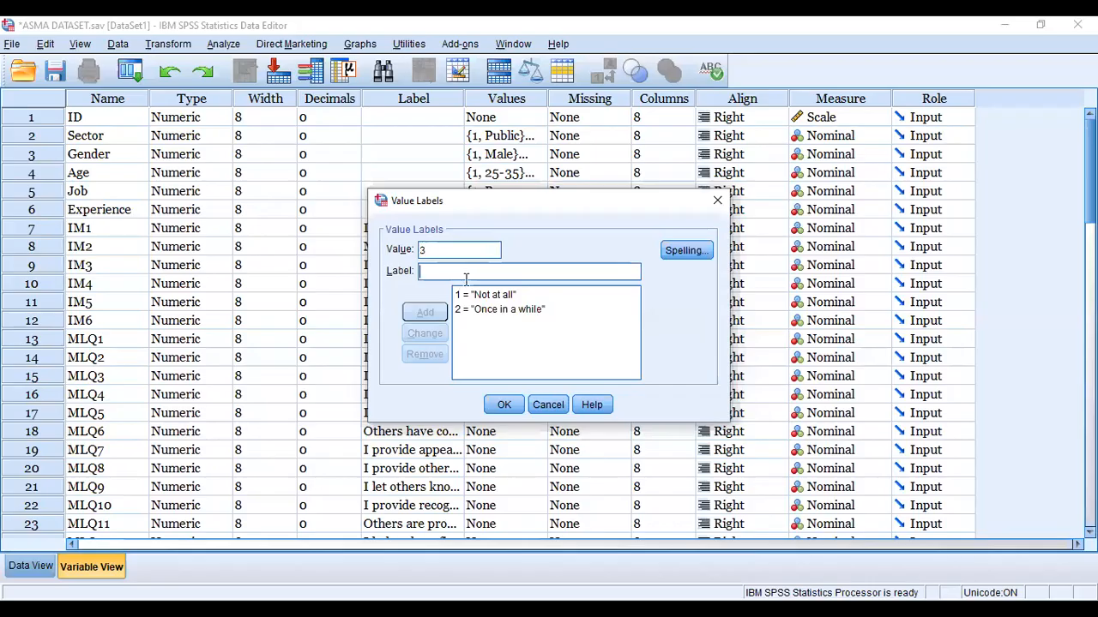
{"action": "key", "text": "ctrl+v"}
{"action": "left_click", "coordinate": [424, 312]}
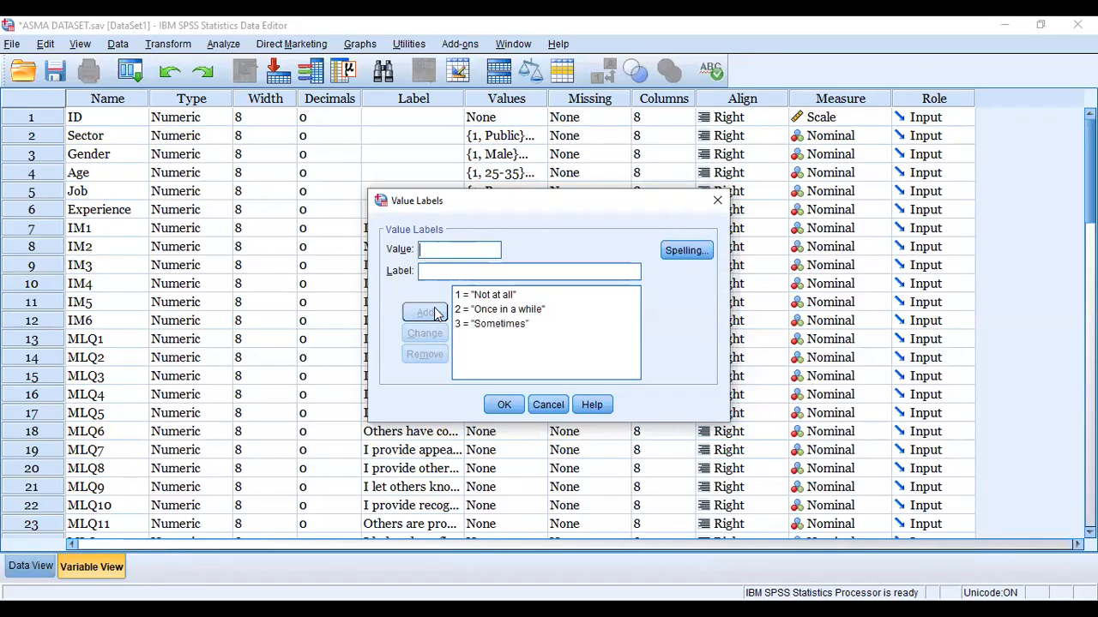
Copy "Fairly often" from the Word questionnaire table and add it as the label for value 4 of MLQ1
{"action": "left_click", "coordinate": [458, 255]}
{"action": "type", "text": "4"}
{"action": "key", "text": "alt+Tab"}
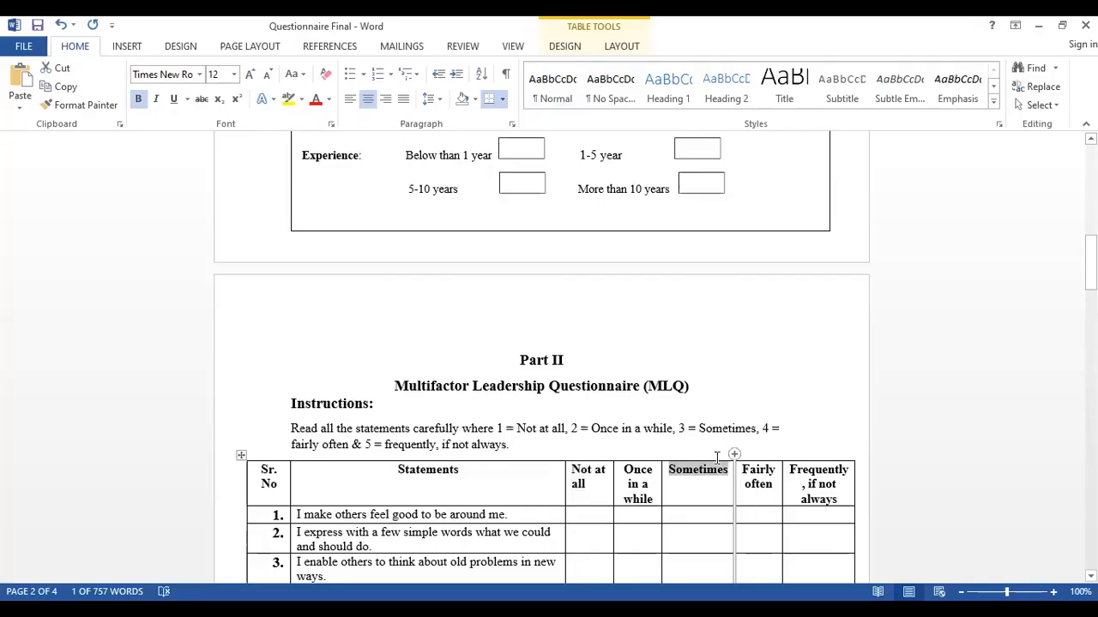
{"action": "left_click_drag", "start_coordinate": [742, 468], "coordinate": [778, 489]}
{"action": "key", "text": "ctrl+c"}
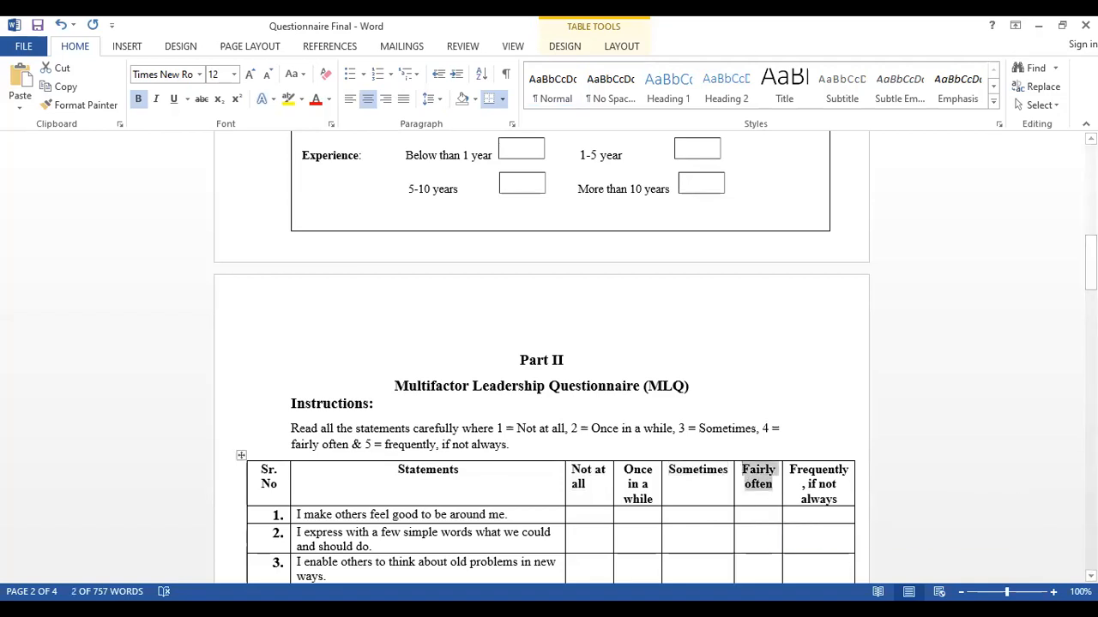
{"action": "key", "text": "alt+Tab"}
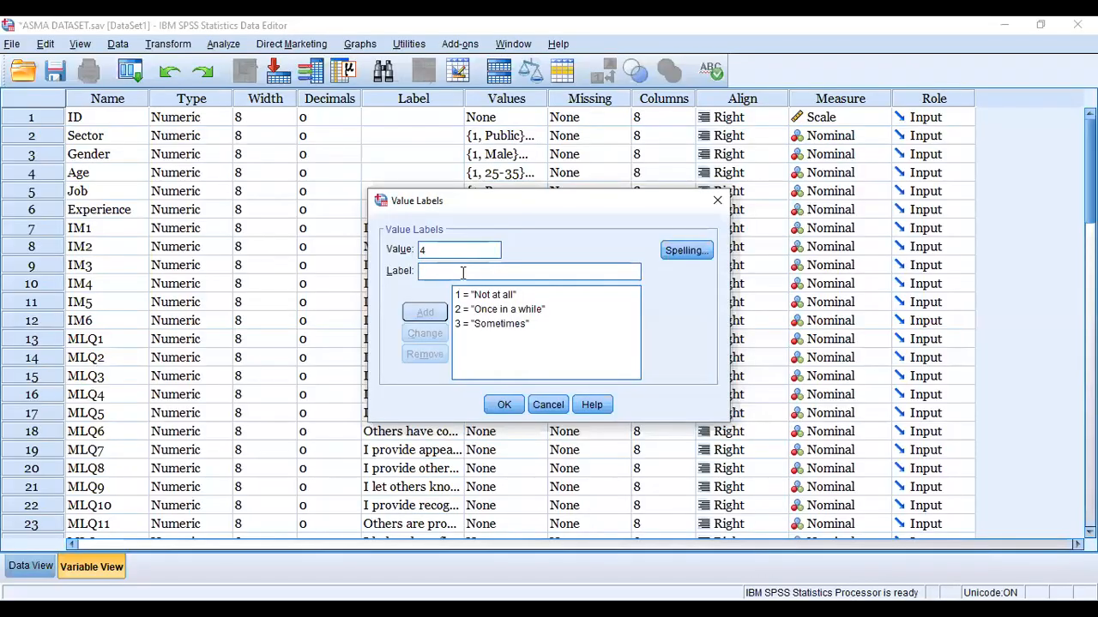
{"action": "key", "text": "ctrl+v"}
{"action": "left_click", "coordinate": [425, 313]}
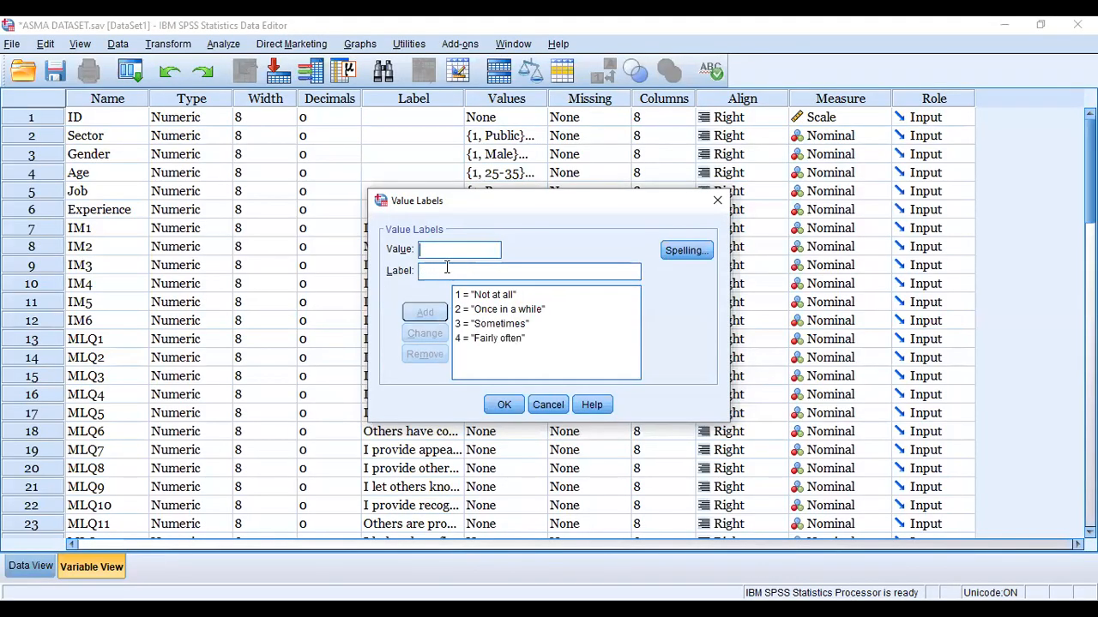
Add the value label 5 = "Frequently, if not always" from the Word questionnaire and apply the value labels to MLQ1
{"action": "type", "text": "5"}
{"action": "key", "text": "Tab"}
{"action": "key", "text": "alt+Tab"}
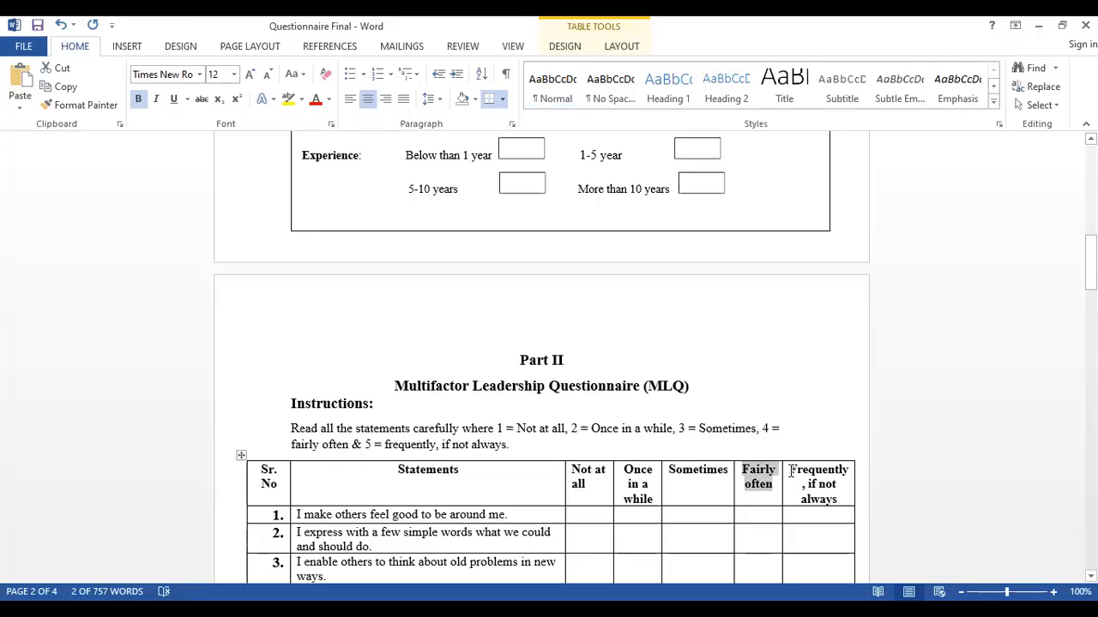
{"action": "left_click_drag", "start_coordinate": [790, 470], "coordinate": [848, 503]}
{"action": "key", "text": "ctrl+c"}
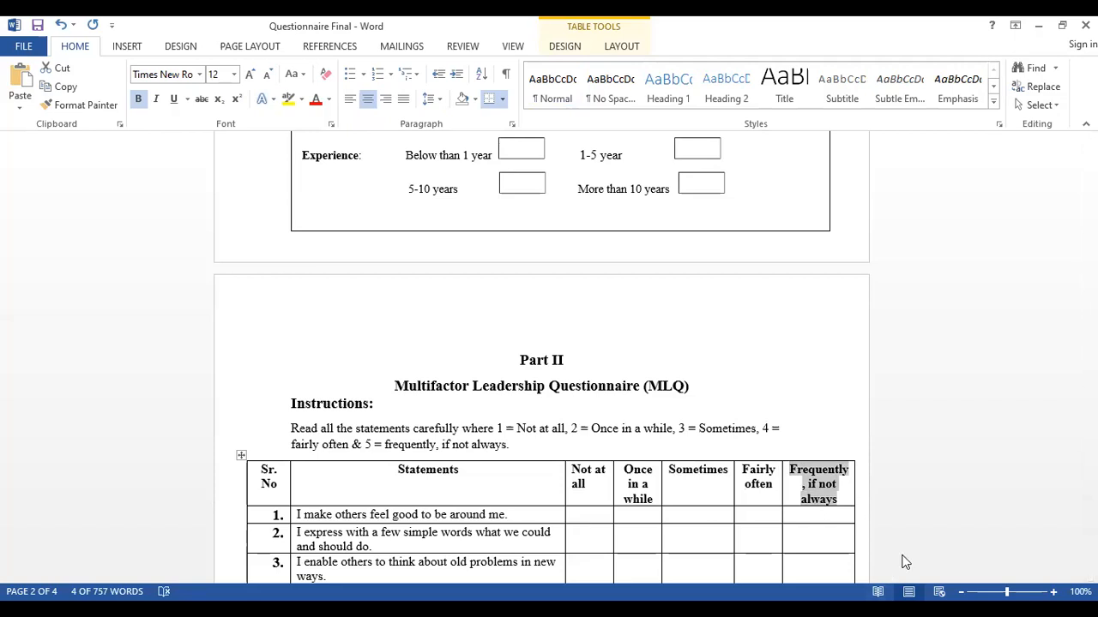
{"action": "key", "text": "alt+Tab"}
{"action": "key", "text": "ctrl+v"}
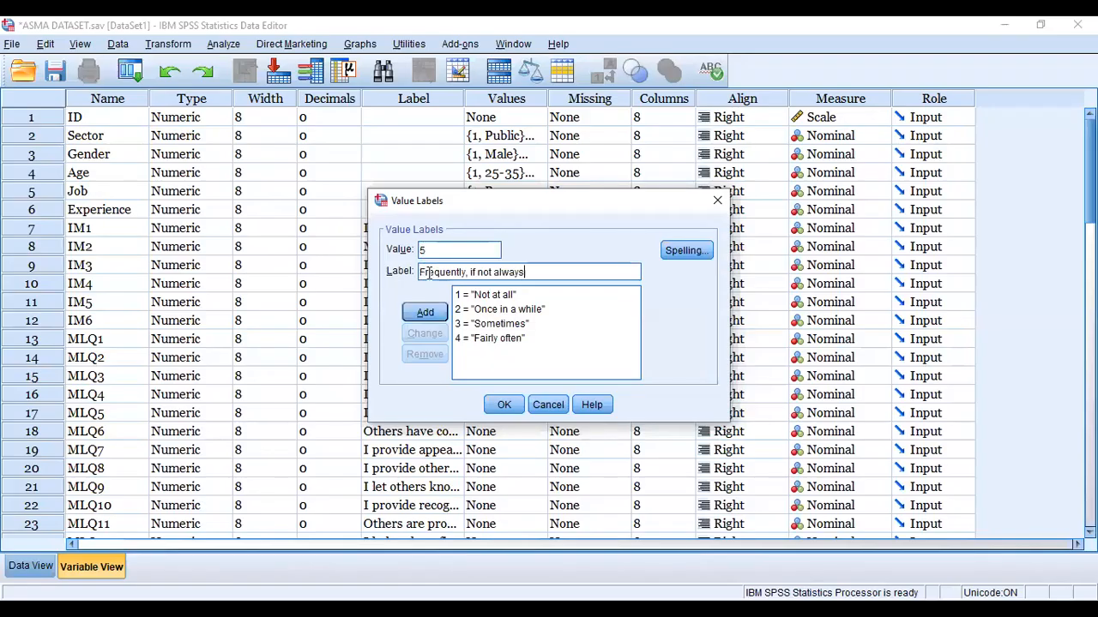
{"action": "left_click", "coordinate": [425, 312]}
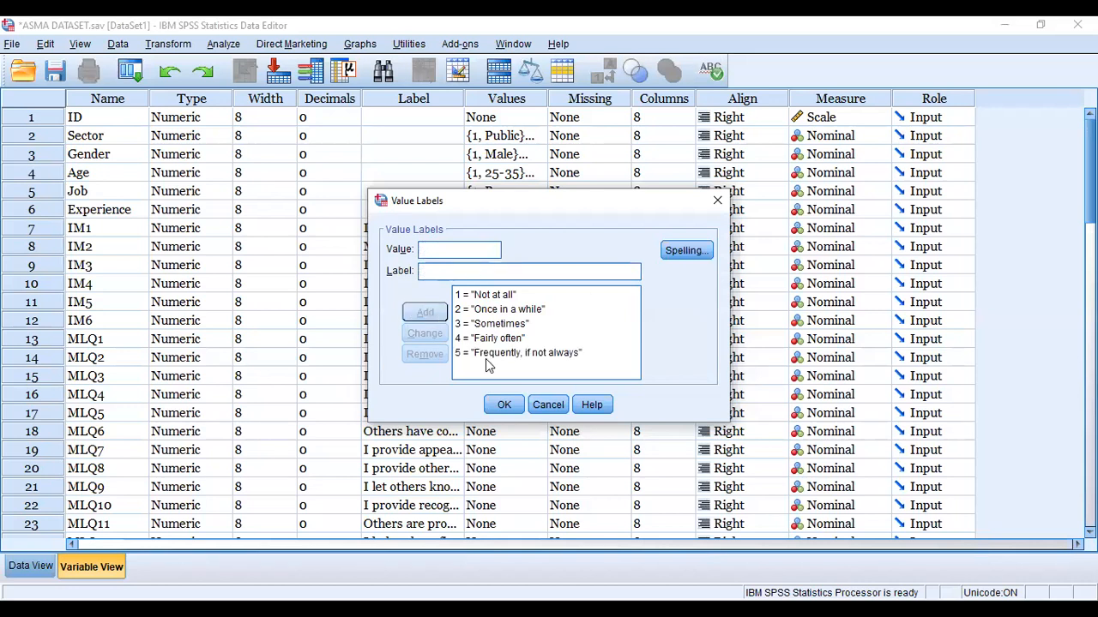
{"action": "left_click", "coordinate": [504, 404]}
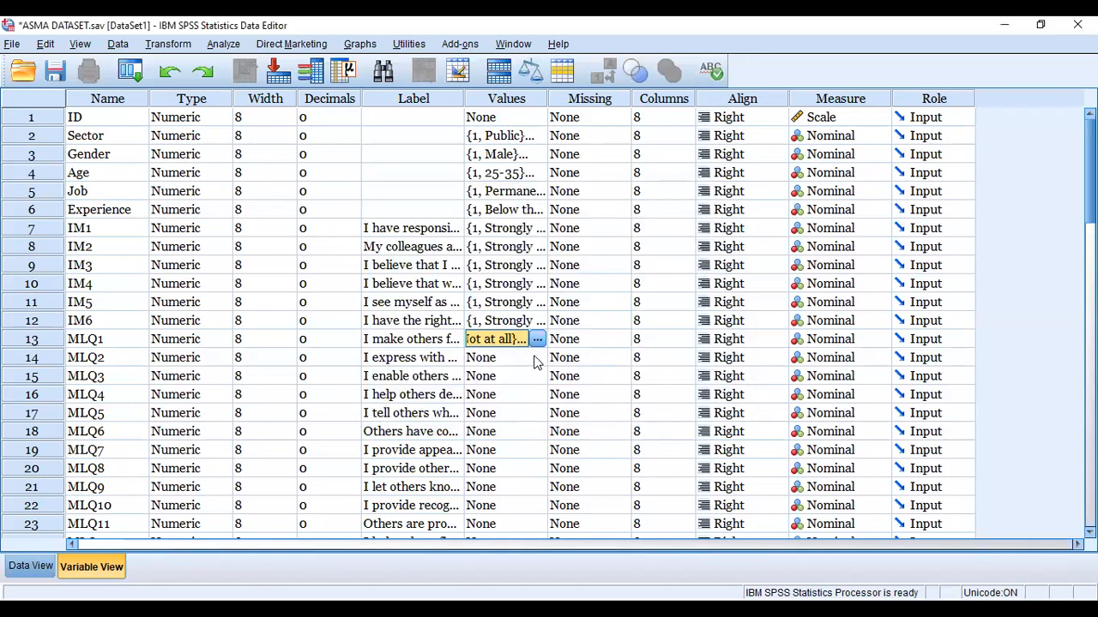
Check the value labels of MLQ1, then copy them to MLQ2 and MLQ3
{"action": "left_click", "coordinate": [544, 339]}
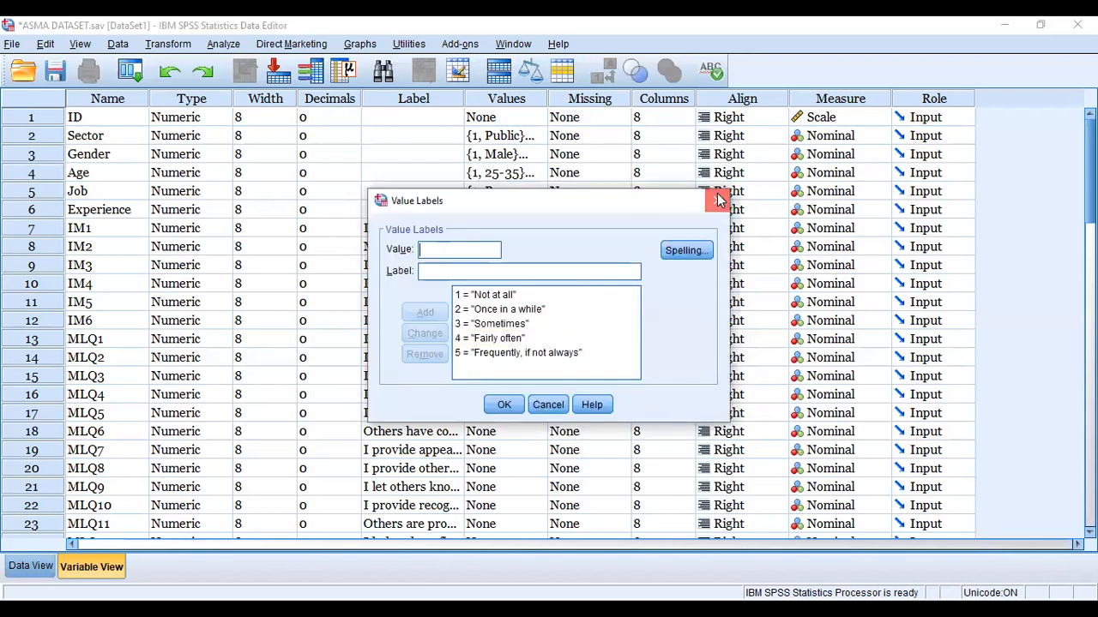
{"action": "left_click", "coordinate": [718, 199]}
{"action": "right_click", "coordinate": [500, 336]}
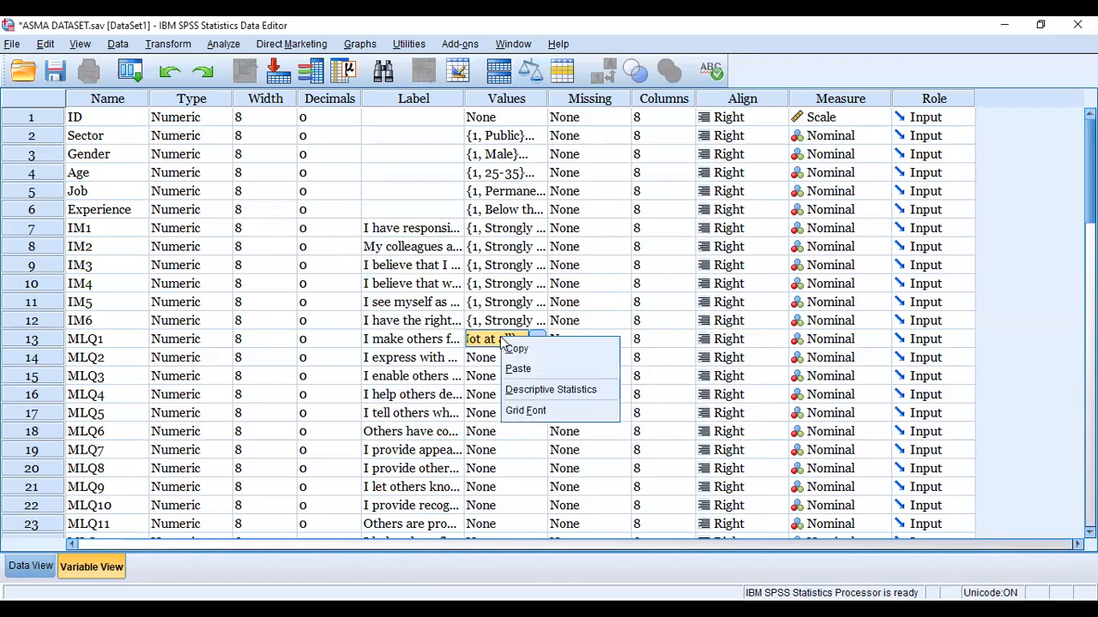
{"action": "left_click", "coordinate": [516, 348]}
{"action": "left_click", "coordinate": [497, 358]}
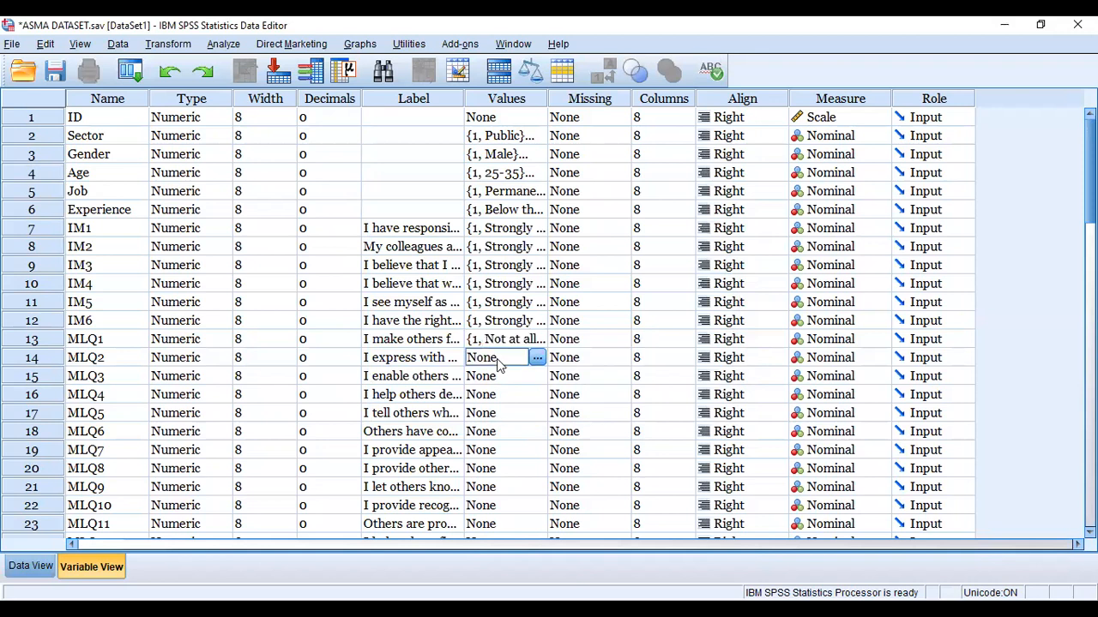
{"action": "right_click", "coordinate": [497, 359]}
{"action": "left_click", "coordinate": [524, 388]}
{"action": "left_click", "coordinate": [505, 378]}
{"action": "right_click", "coordinate": [504, 377]}
{"action": "left_click", "coordinate": [522, 408]}
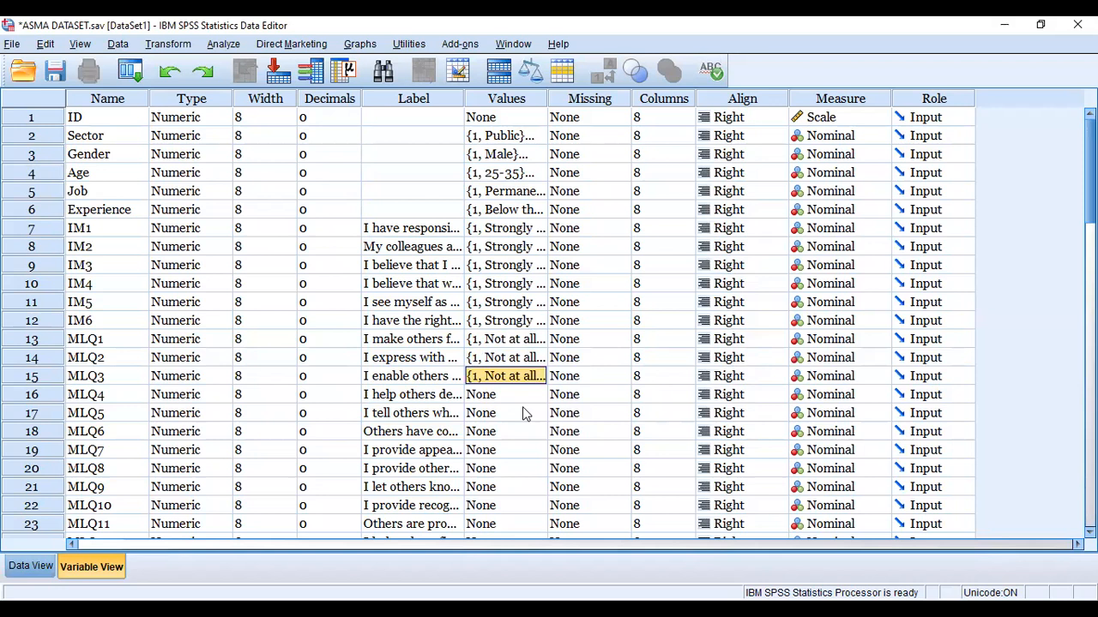
Paste the copied MLQ1 value labels into MLQ4, MLQ5 and MLQ6
{"action": "left_click", "coordinate": [513, 397]}
{"action": "right_click", "coordinate": [513, 397]}
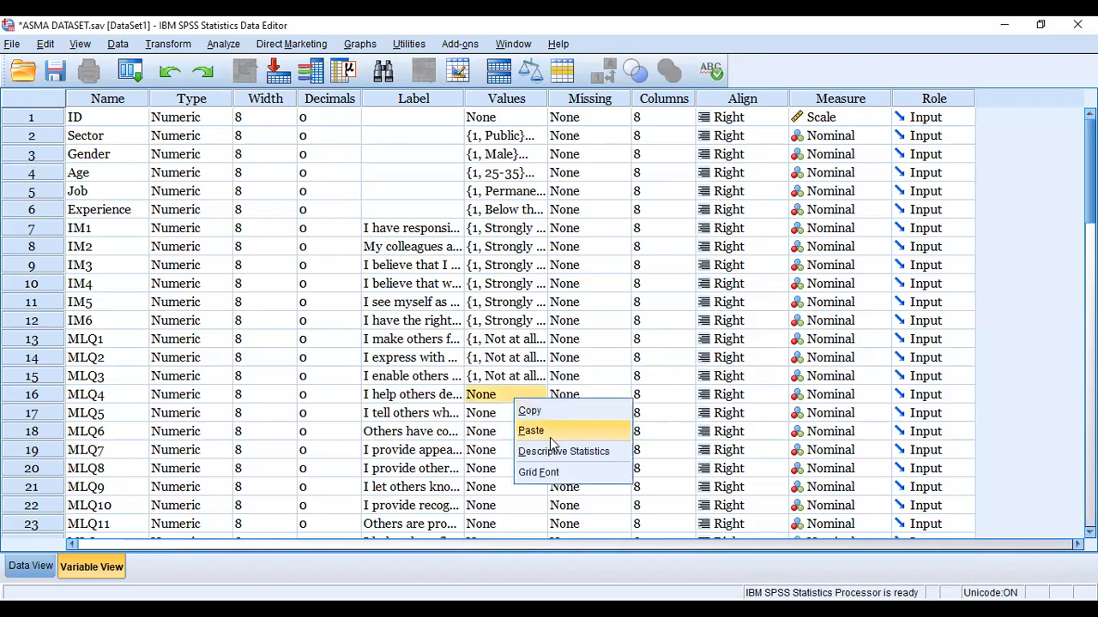
{"action": "left_click", "coordinate": [545, 428]}
{"action": "left_click", "coordinate": [500, 415]}
{"action": "right_click", "coordinate": [500, 415]}
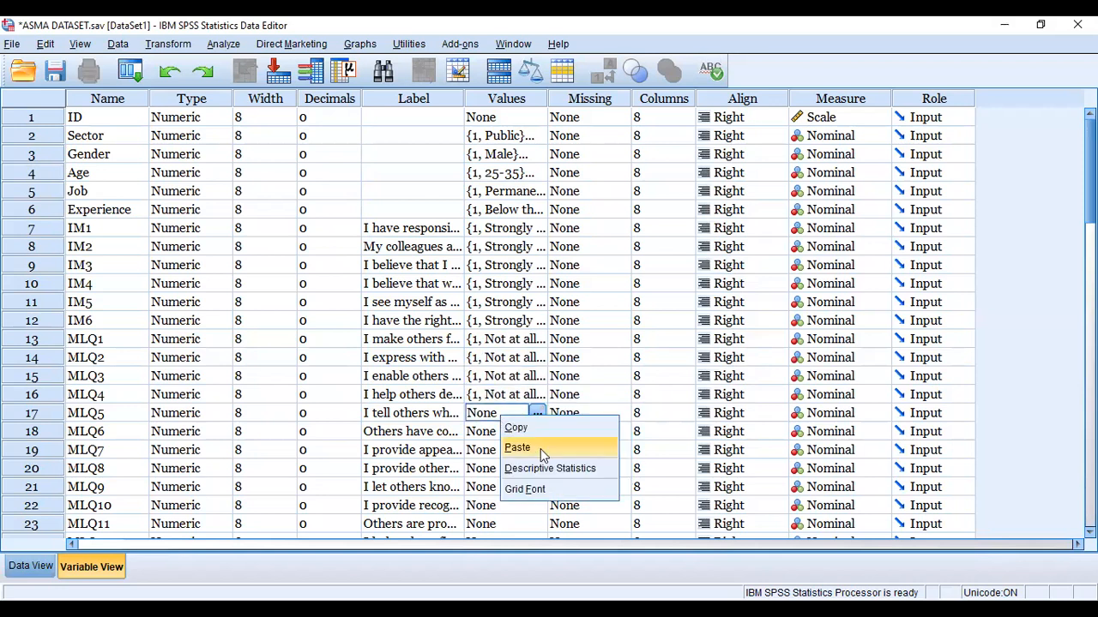
{"action": "left_click", "coordinate": [540, 447]}
{"action": "left_click", "coordinate": [513, 436]}
{"action": "right_click", "coordinate": [513, 436]}
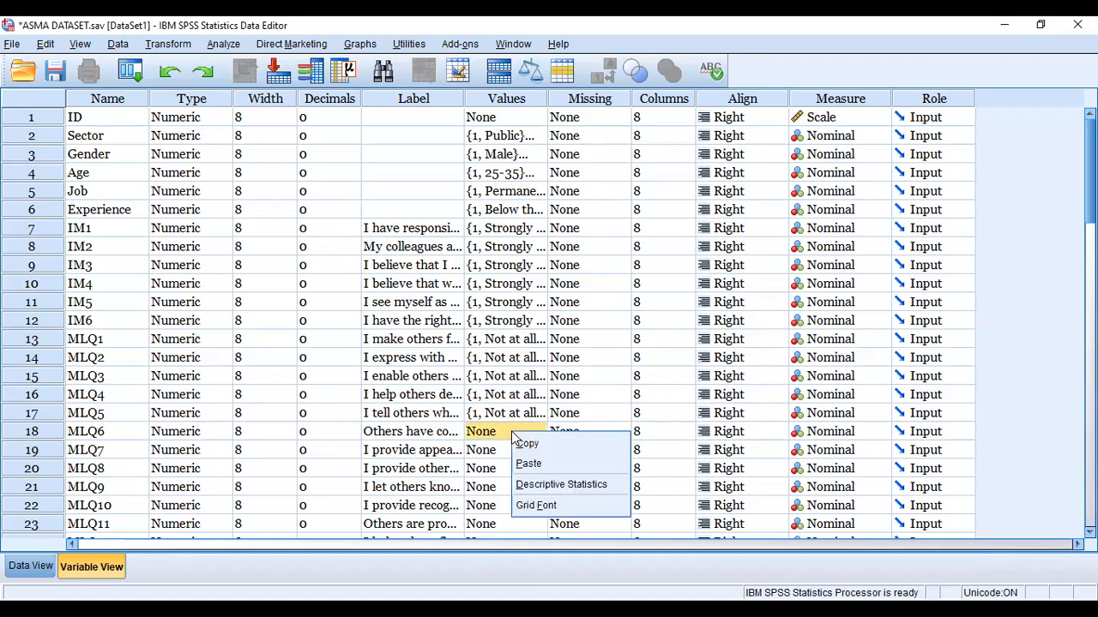
{"action": "left_click", "coordinate": [552, 471]}
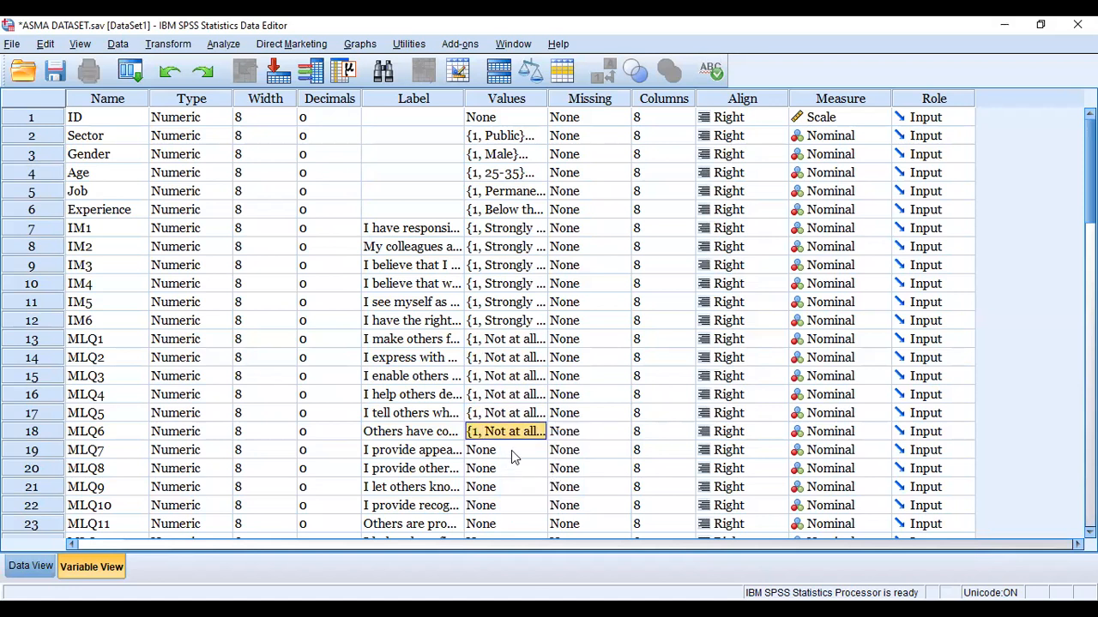
Paste the copied MLQ1 value labels into MLQ7, MLQ8, MLQ9 and MLQ10
{"action": "left_click", "coordinate": [512, 453]}
{"action": "right_click", "coordinate": [512, 453]}
{"action": "left_click", "coordinate": [530, 485]}
{"action": "left_click", "coordinate": [498, 475]}
{"action": "right_click", "coordinate": [498, 474]}
{"action": "left_click", "coordinate": [530, 506]}
{"action": "left_click", "coordinate": [496, 488]}
{"action": "right_click", "coordinate": [495, 487]}
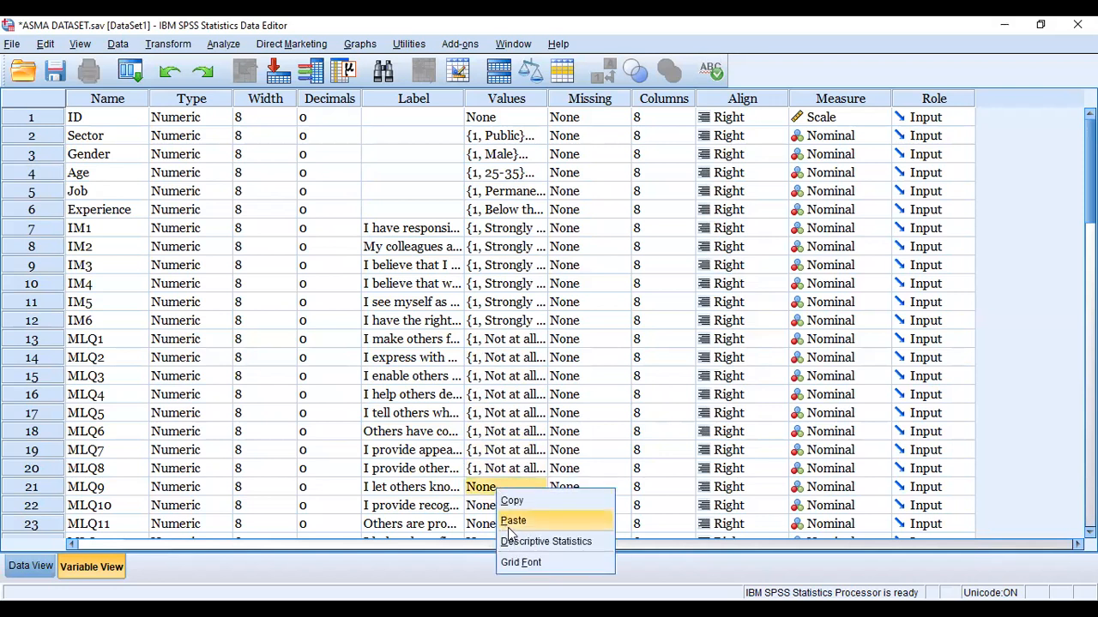
{"action": "left_click", "coordinate": [513, 520]}
{"action": "left_click", "coordinate": [494, 504]}
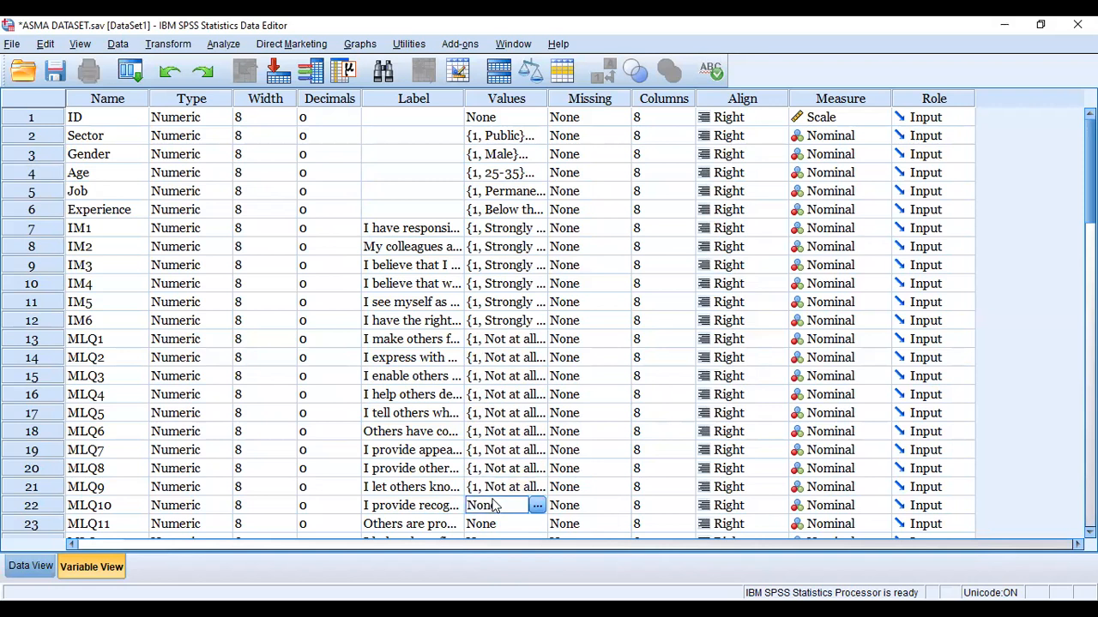
{"action": "right_click", "coordinate": [494, 504]}
{"action": "left_click", "coordinate": [509, 532]}
Paste the copied MLQ1 value labels into MLQ11 and MLQ12
{"action": "left_click", "coordinate": [509, 530]}
{"action": "key", "text": "Down"}
{"action": "key", "text": "Down"}
{"action": "key", "text": "Down"}
{"action": "key", "text": "Down"}
{"action": "key", "text": "Down"}
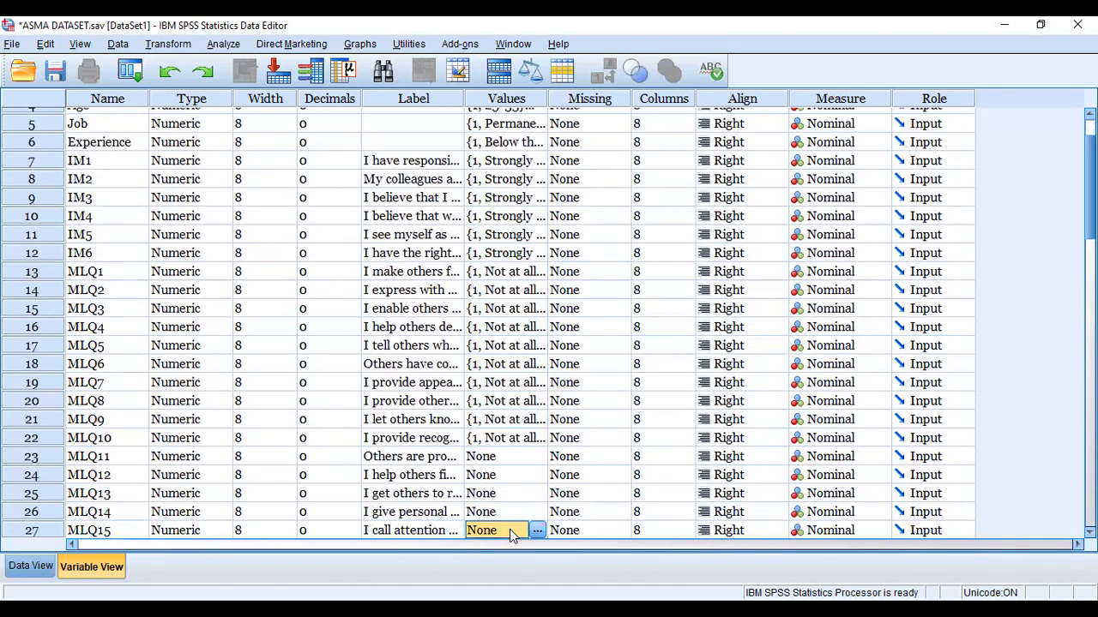
{"action": "key", "text": "Up"}
{"action": "key", "text": "Up"}
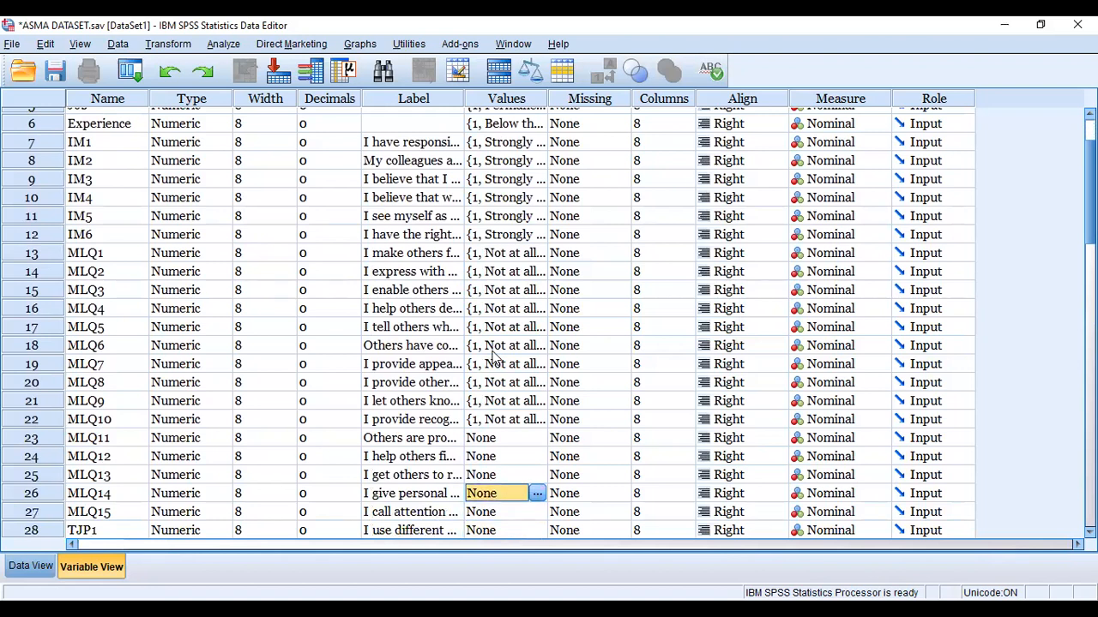
{"action": "left_click", "coordinate": [506, 439]}
{"action": "right_click", "coordinate": [506, 439]}
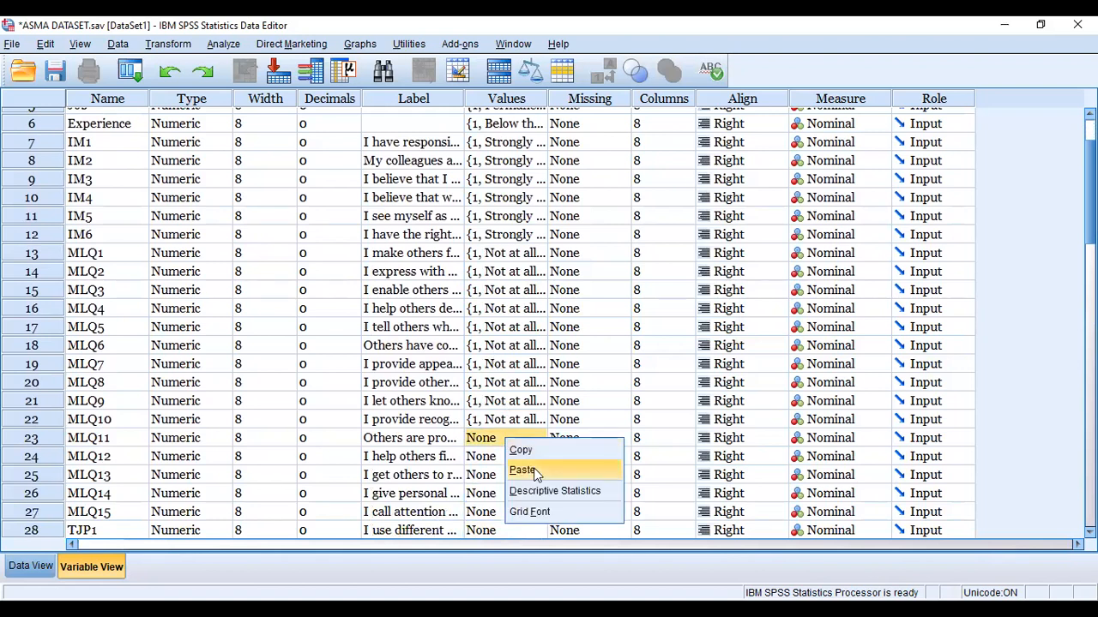
{"action": "left_click", "coordinate": [520, 470]}
{"action": "left_click", "coordinate": [505, 463]}
{"action": "right_click", "coordinate": [506, 463]}
{"action": "left_click", "coordinate": [537, 489]}
Paste the copied MLQ1 value labels into MLQ13, MLQ14 and MLQ15
{"action": "left_click", "coordinate": [500, 478]}
{"action": "right_click", "coordinate": [501, 477]}
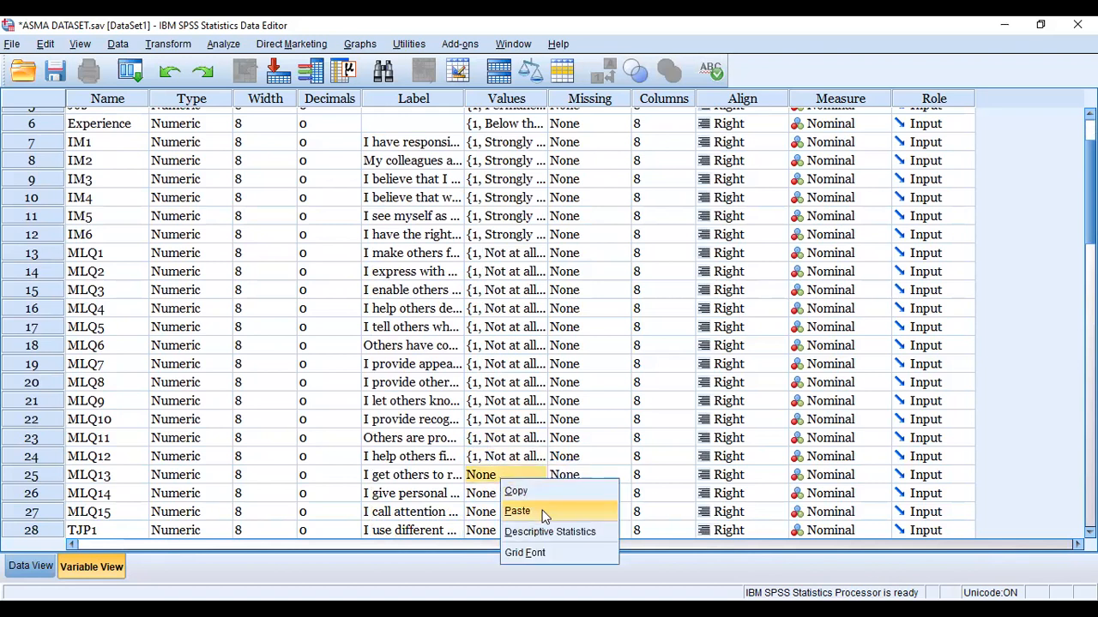
{"action": "left_click", "coordinate": [517, 512]}
{"action": "left_click", "coordinate": [500, 494]}
{"action": "right_click", "coordinate": [500, 494]}
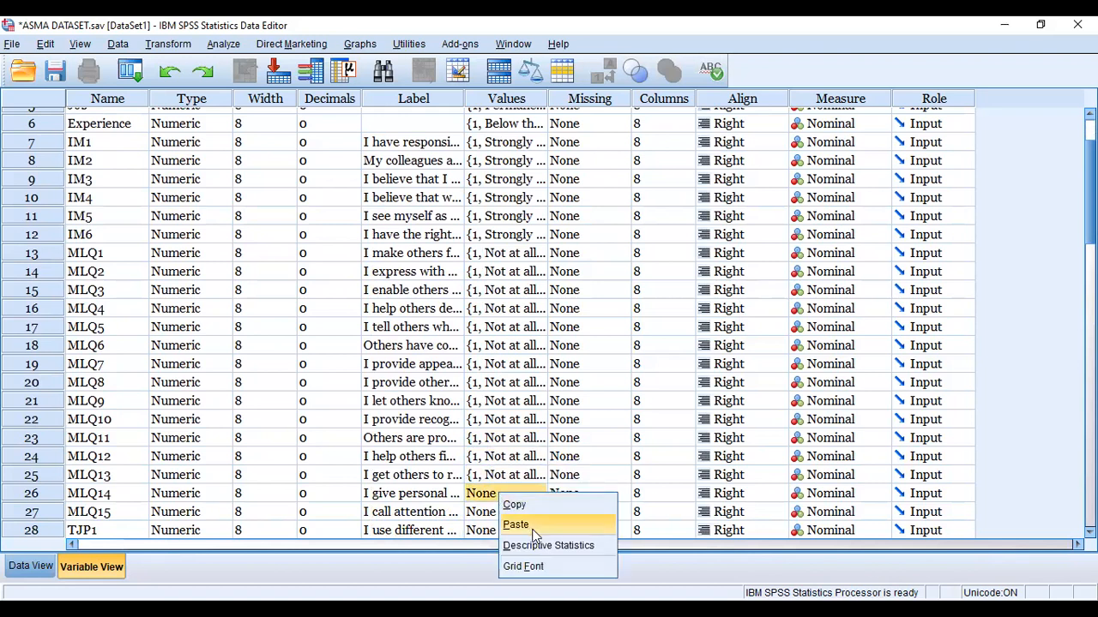
{"action": "left_click", "coordinate": [527, 526]}
{"action": "left_click", "coordinate": [505, 517]}
{"action": "right_click", "coordinate": [506, 518]}
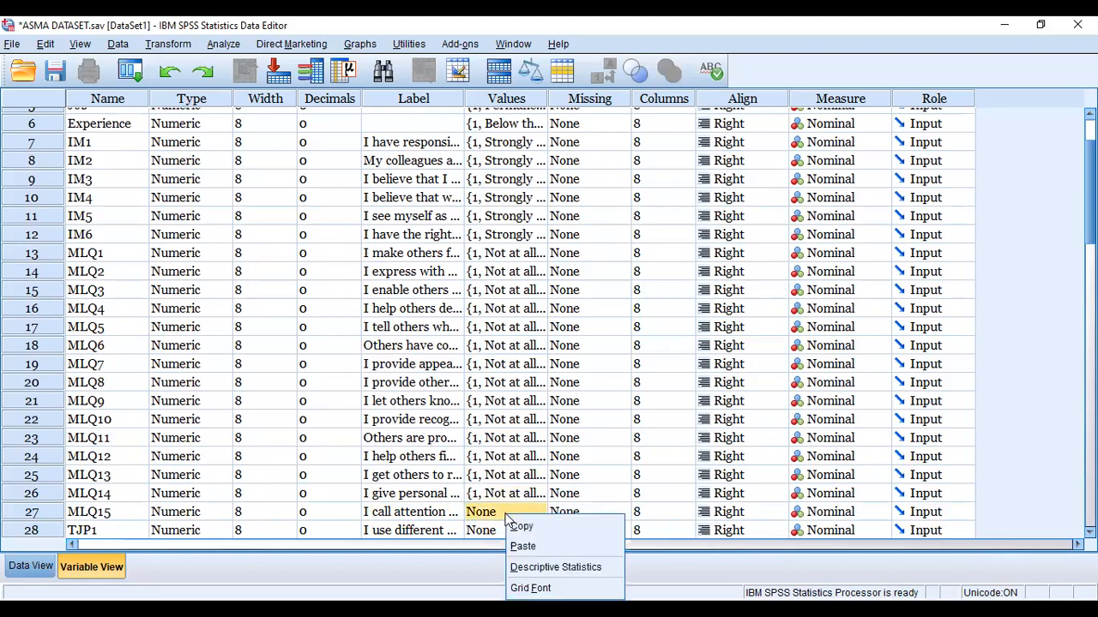
{"action": "left_click", "coordinate": [538, 545]}
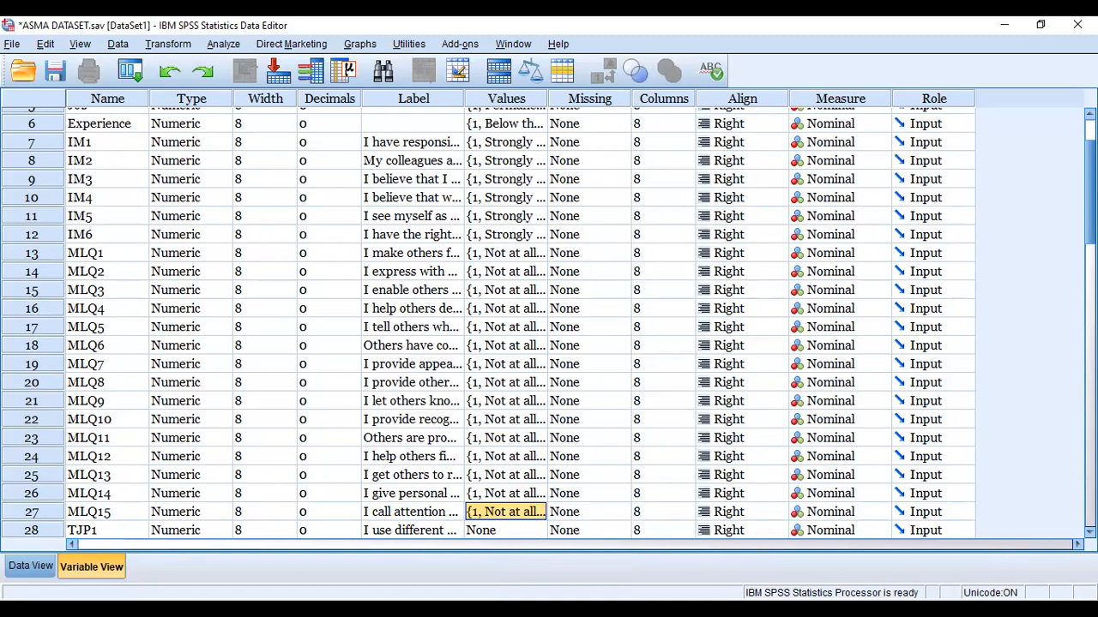
Switch to the Questionnaire Final document in Word, read the Teachers' Job Performance response scale, and return to SPSS
{"action": "key", "text": "alt+Tab"}
{"action": "left_click", "coordinate": [663, 478]}
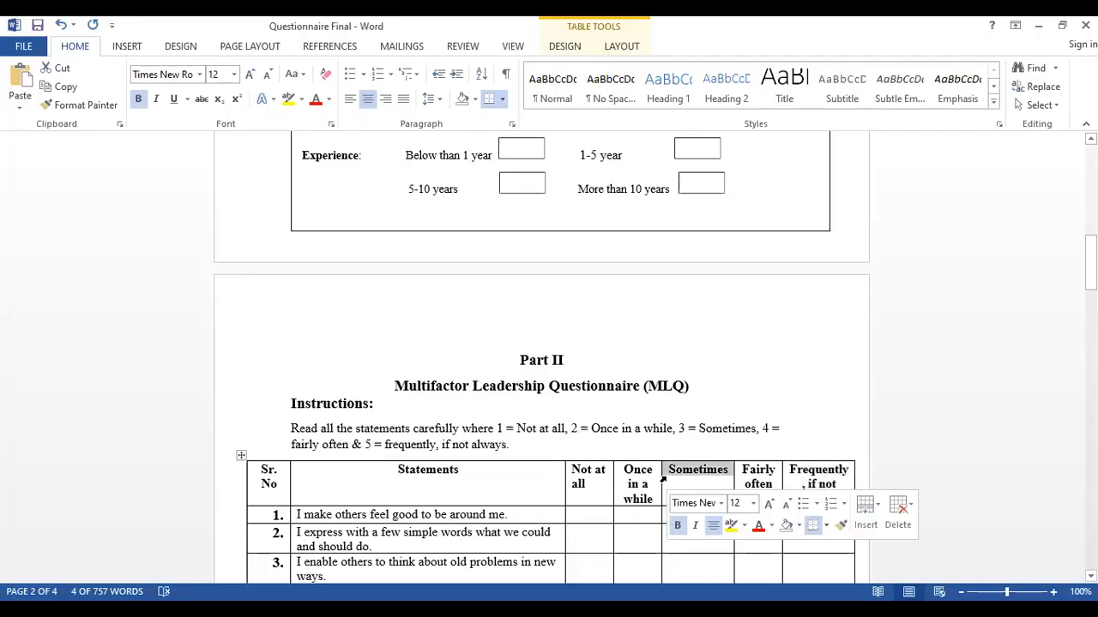
{"action": "left_click", "coordinate": [656, 428]}
{"action": "scroll", "coordinate": [656, 429], "scroll_direction": "down", "scroll_amount": 15}
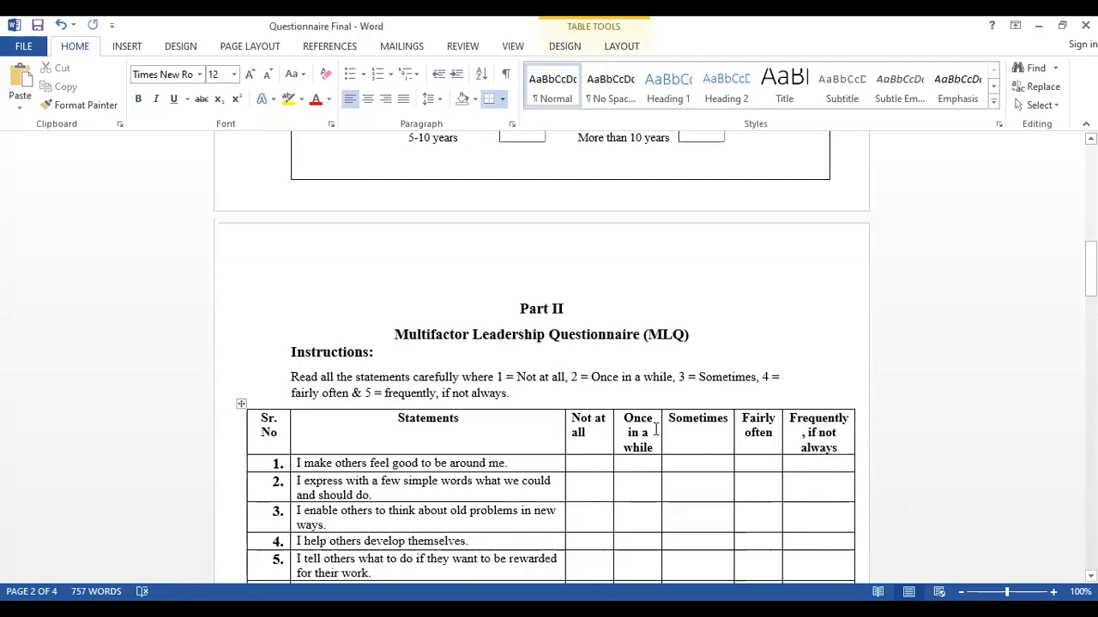
{"action": "scroll", "coordinate": [654, 428], "scroll_direction": "down", "scroll_amount": 5}
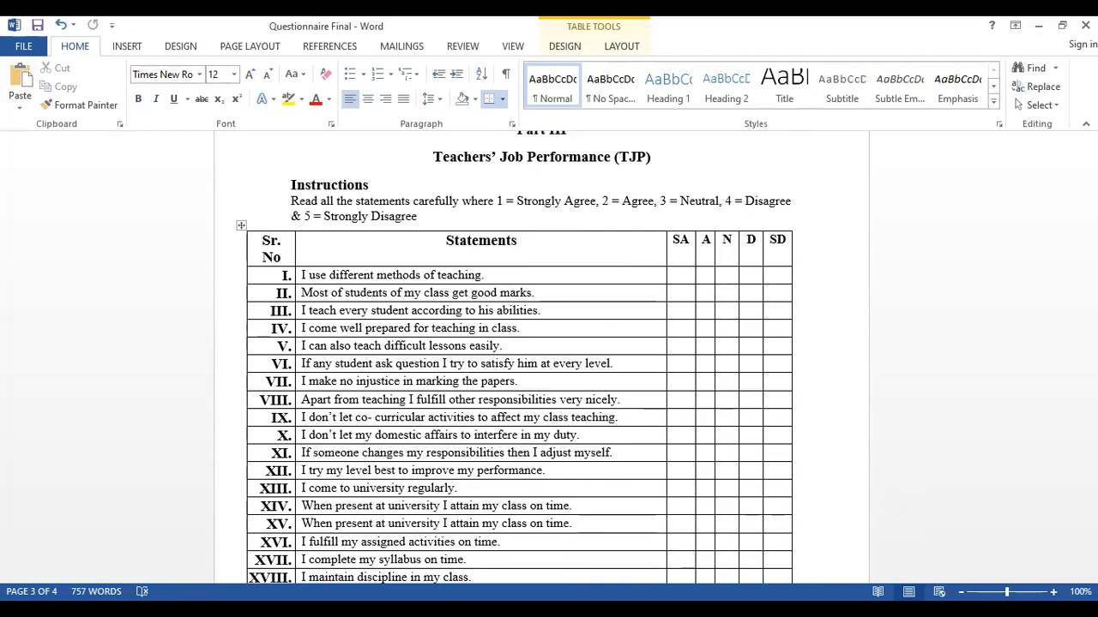
{"action": "key", "text": "alt+Tab"}
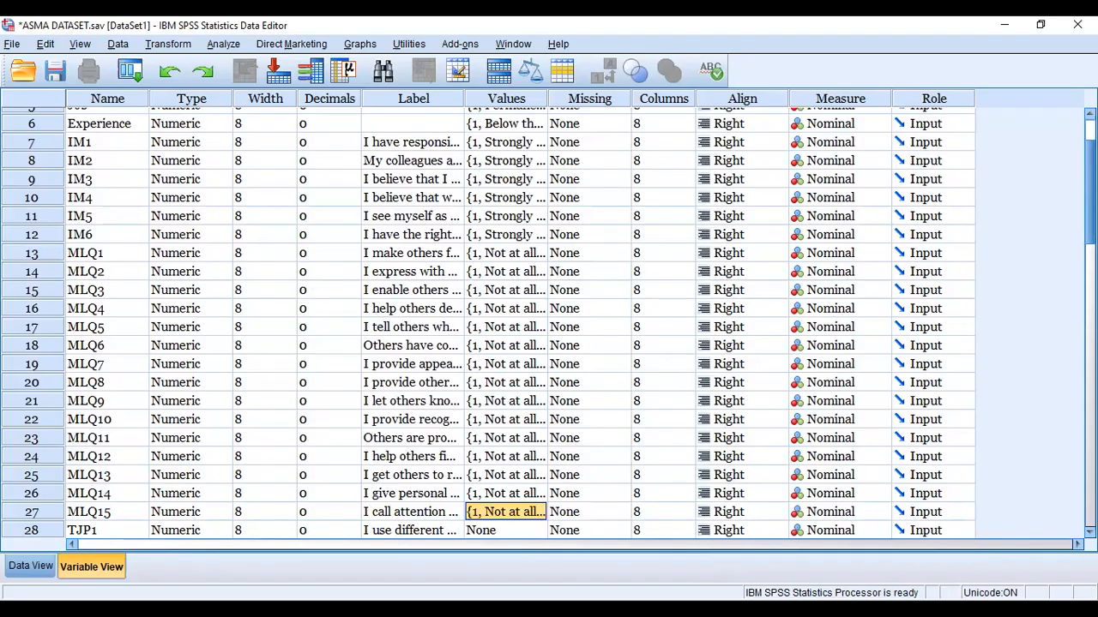
Copy the value labels of IM1 and paste them into TJP1
{"action": "left_click", "coordinate": [519, 141]}
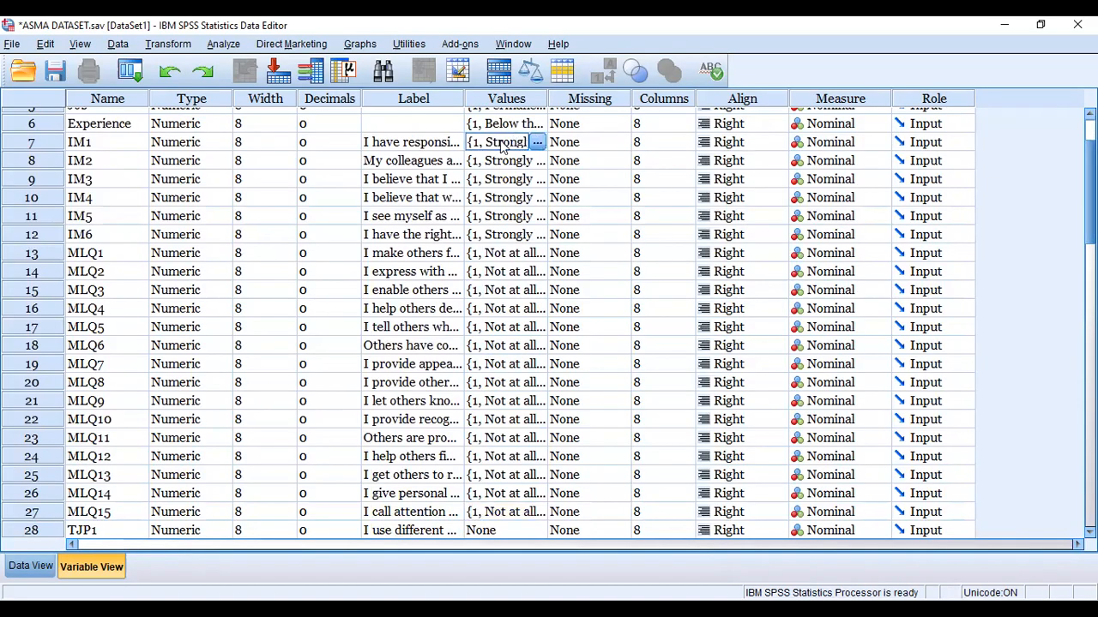
{"action": "right_click", "coordinate": [504, 144]}
{"action": "left_click", "coordinate": [515, 153]}
{"action": "key", "text": "Down"}
{"action": "key", "text": "Down"}
{"action": "key", "text": "Down"}
{"action": "key", "text": "Down"}
{"action": "key", "text": "Down"}
{"action": "key", "text": "Down"}
{"action": "key", "text": "Down"}
{"action": "key", "text": "Down"}
{"action": "key", "text": "Down"}
{"action": "key", "text": "Down"}
{"action": "key", "text": "Down"}
{"action": "key", "text": "Down"}
{"action": "key", "text": "Down"}
{"action": "key", "text": "Down"}
{"action": "key", "text": "Down"}
{"action": "key", "text": "Down"}
{"action": "key", "text": "Down"}
{"action": "key", "text": "Down"}
{"action": "key", "text": "Down"}
{"action": "key", "text": "Down"}
{"action": "key", "text": "Up"}
{"action": "key", "text": "Up"}
{"action": "key", "text": "Up"}
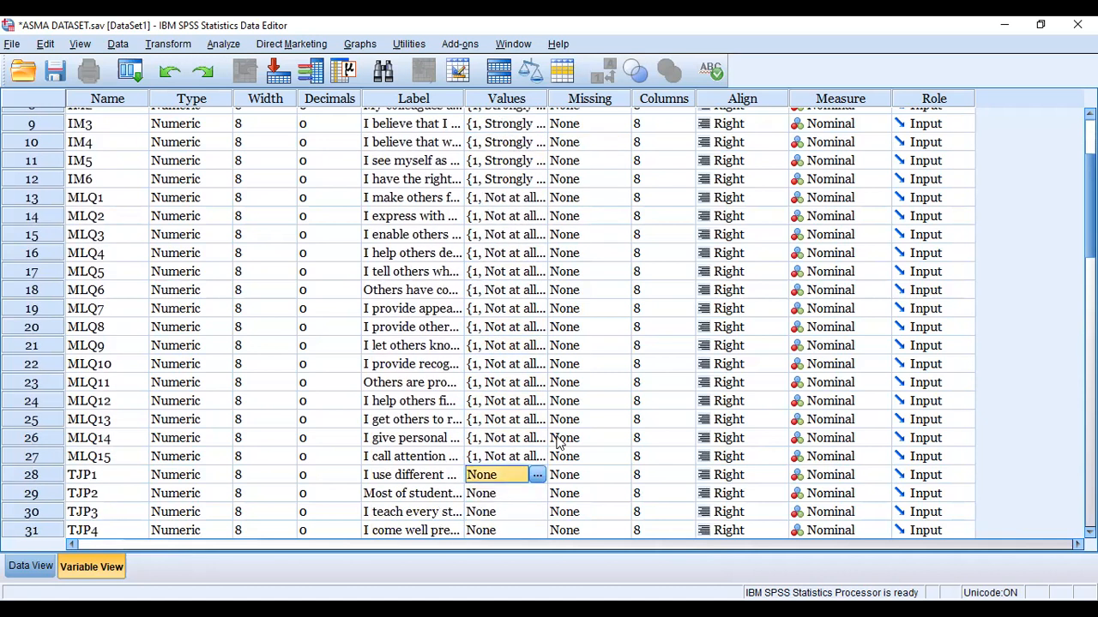
{"action": "left_click", "coordinate": [488, 497]}
{"action": "left_click", "coordinate": [497, 472]}
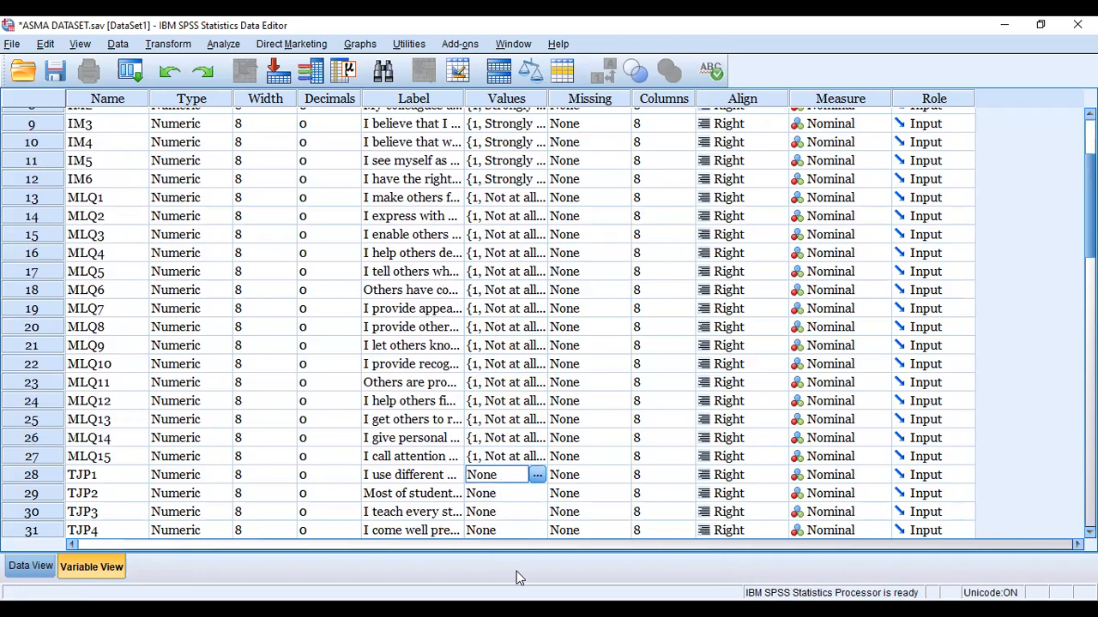
{"action": "right_click", "coordinate": [485, 485]}
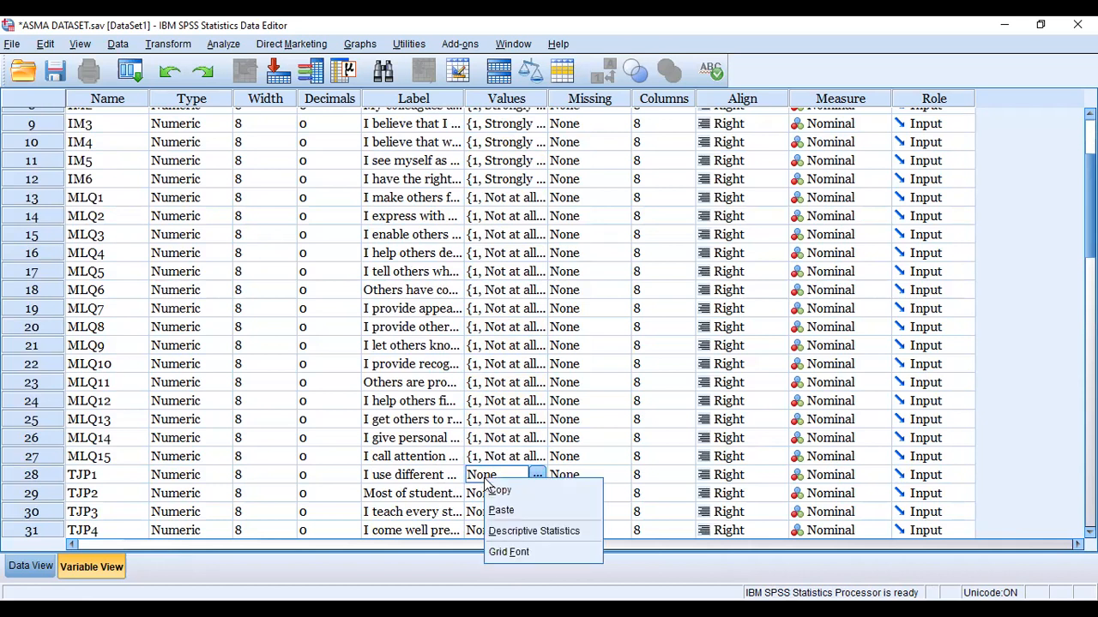
{"action": "left_click", "coordinate": [515, 510]}
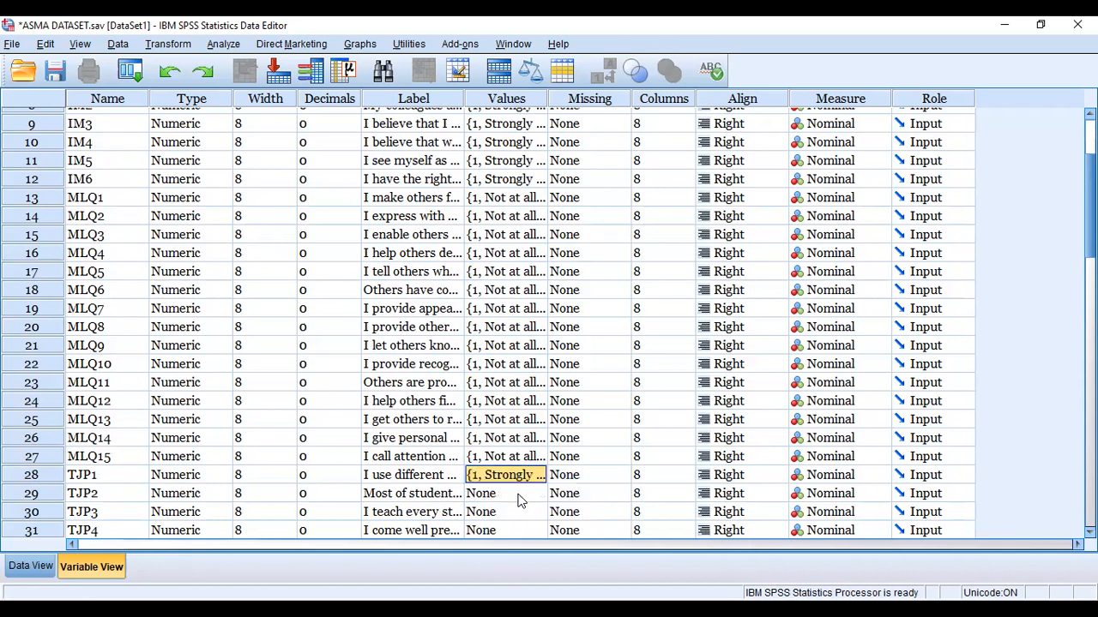
Paste the copied IM1 value labels into TJP2 and TJP3
{"action": "right_click", "coordinate": [518, 496]}
{"action": "left_click", "coordinate": [534, 522]}
{"action": "right_click", "coordinate": [505, 515]}
{"action": "left_click", "coordinate": [521, 546]}
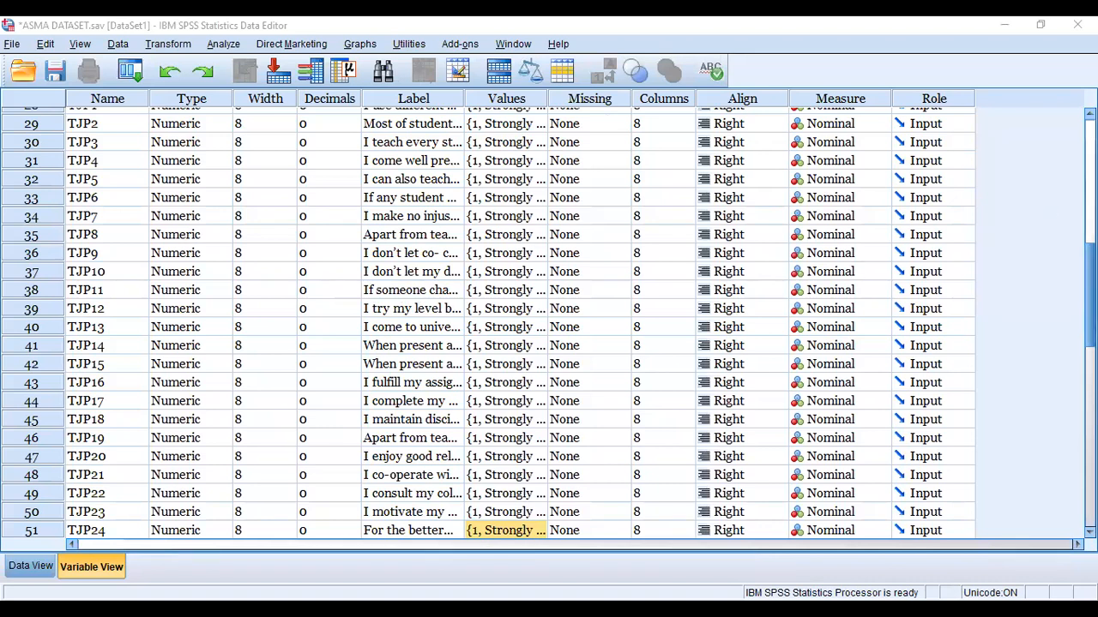
Review the variable names from ID through IM6 at the start of the variable list
{"action": "left_click_drag", "start_coordinate": [1089, 295], "coordinate": [1089, 171]}
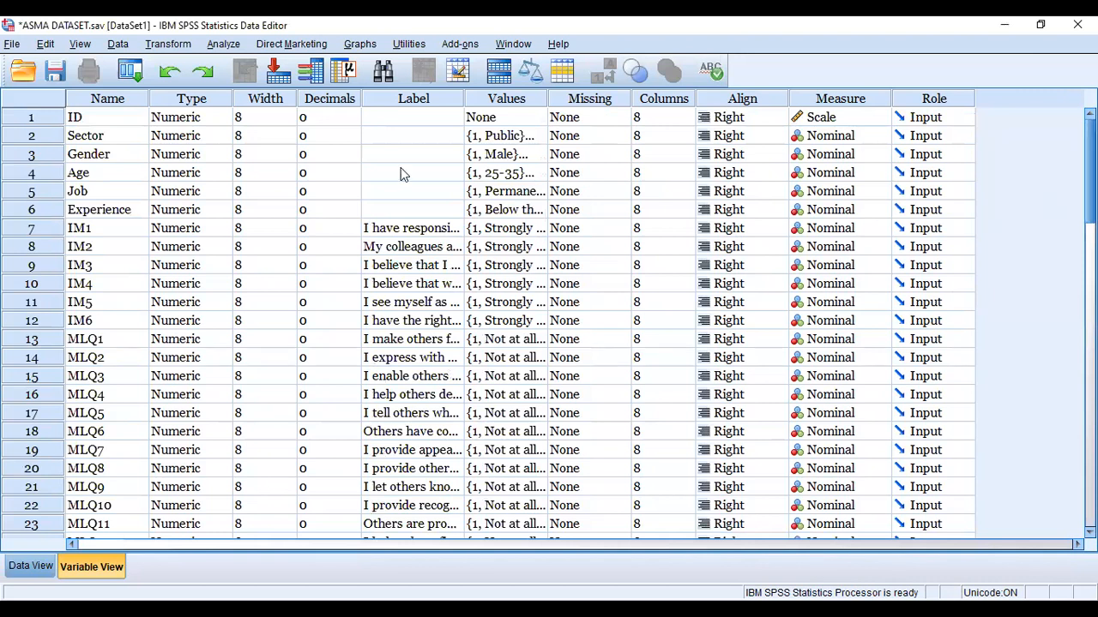
{"action": "left_click", "coordinate": [146, 121]}
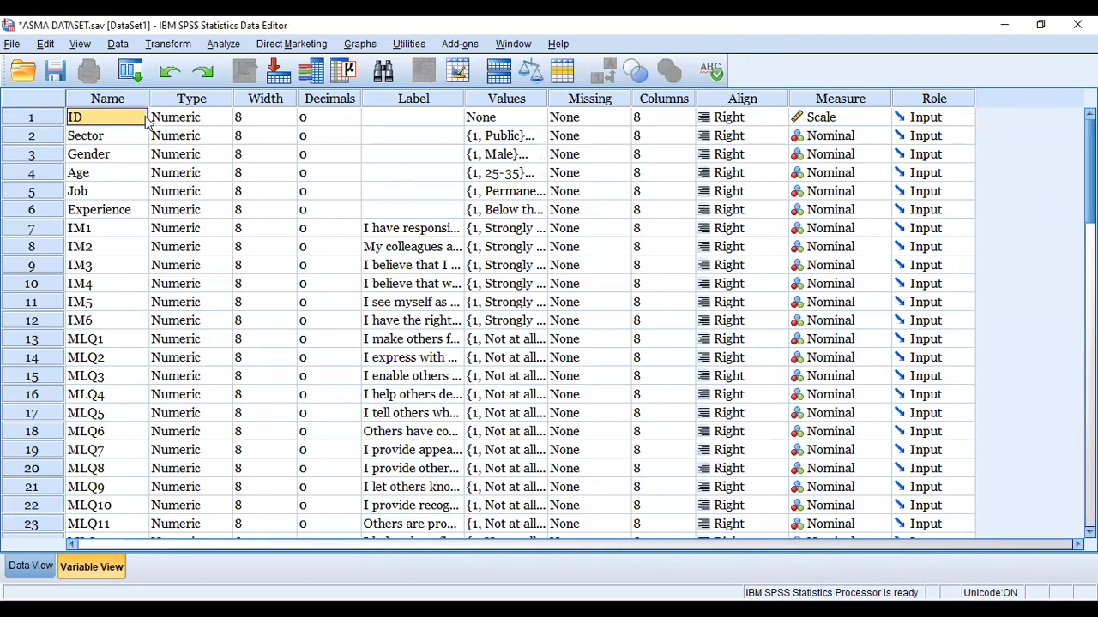
{"action": "key", "text": "Down"}
{"action": "key", "text": "Down"}
{"action": "key", "text": "Down"}
{"action": "key", "text": "Down"}
{"action": "key", "text": "Down"}
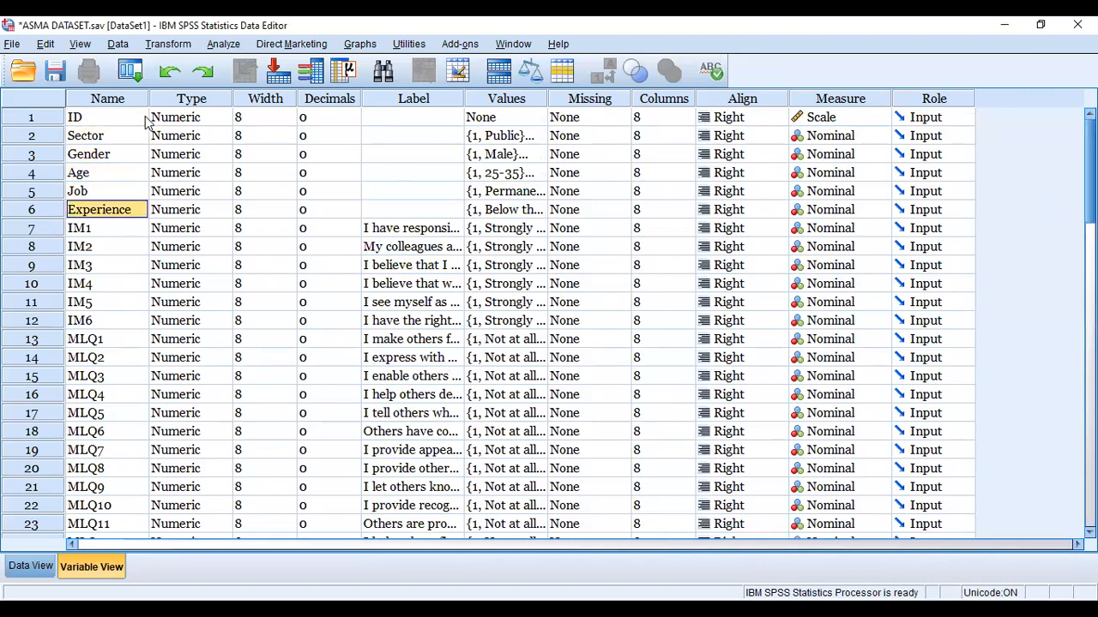
{"action": "key", "text": "Down"}
{"action": "key", "text": "Down"}
{"action": "key", "text": "Down"}
{"action": "key", "text": "Down"}
{"action": "key", "text": "Down"}
{"action": "key", "text": "Down"}
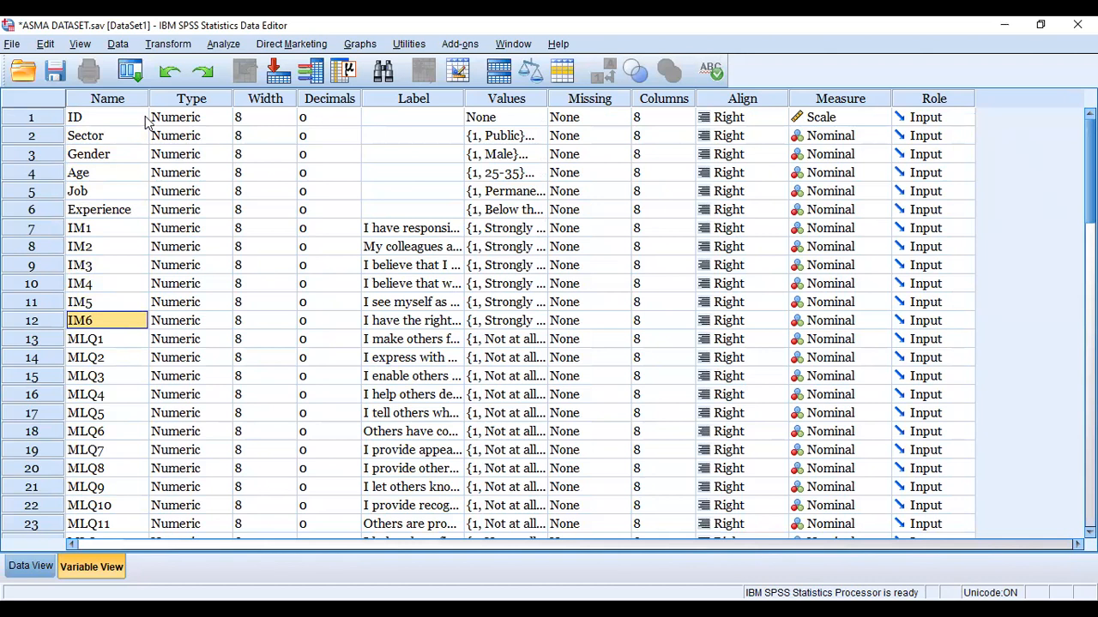
Examine the width, decimals, label, values, alignment and measure settings of the IM items
{"action": "key", "text": "Right"}
{"action": "key", "text": "Right"}
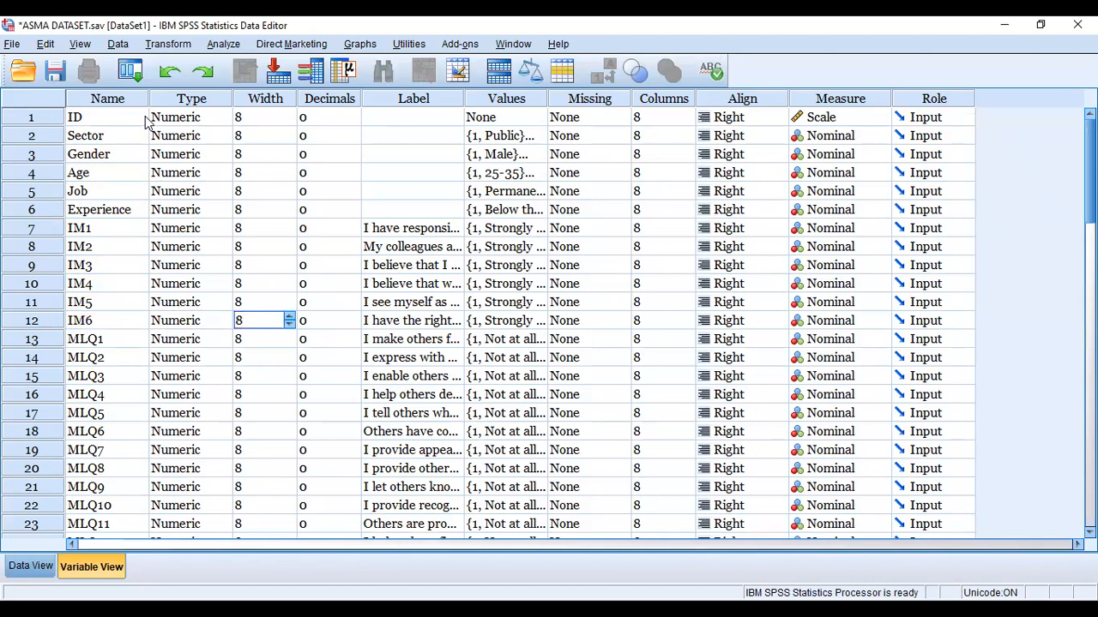
{"action": "key", "text": "Up"}
{"action": "key", "text": "Up"}
{"action": "key", "text": "Up"}
{"action": "key", "text": "Up"}
{"action": "key", "text": "Up"}
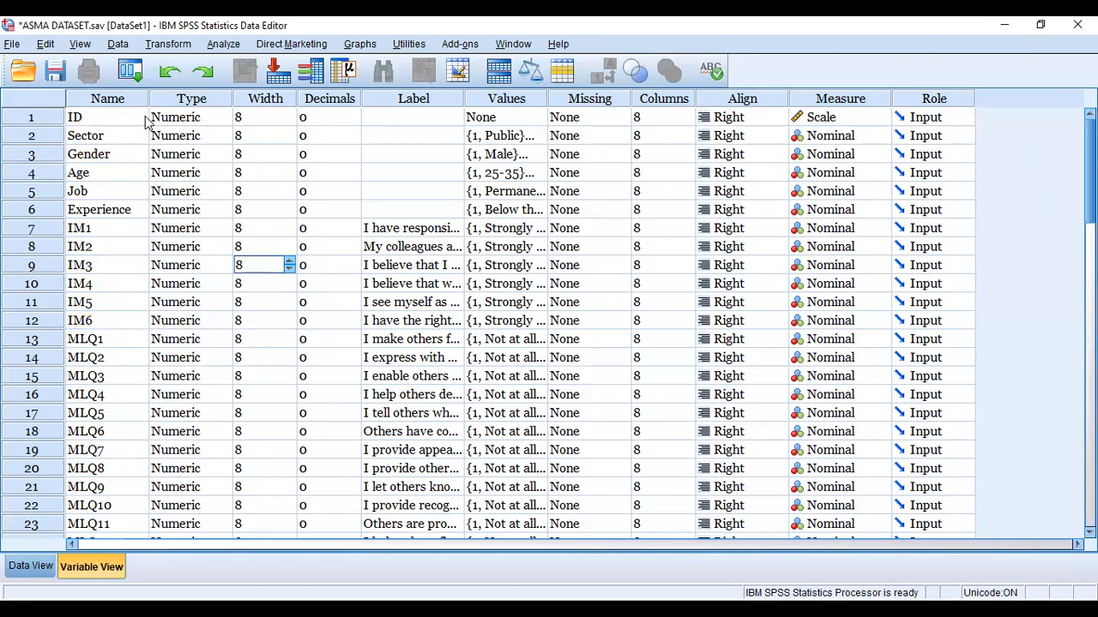
{"action": "key", "text": "Right"}
{"action": "key", "text": "Down"}
{"action": "key", "text": "Down"}
{"action": "key", "text": "Down"}
{"action": "key", "text": "Right"}
{"action": "key", "text": "Right"}
{"action": "key", "text": "Left"}
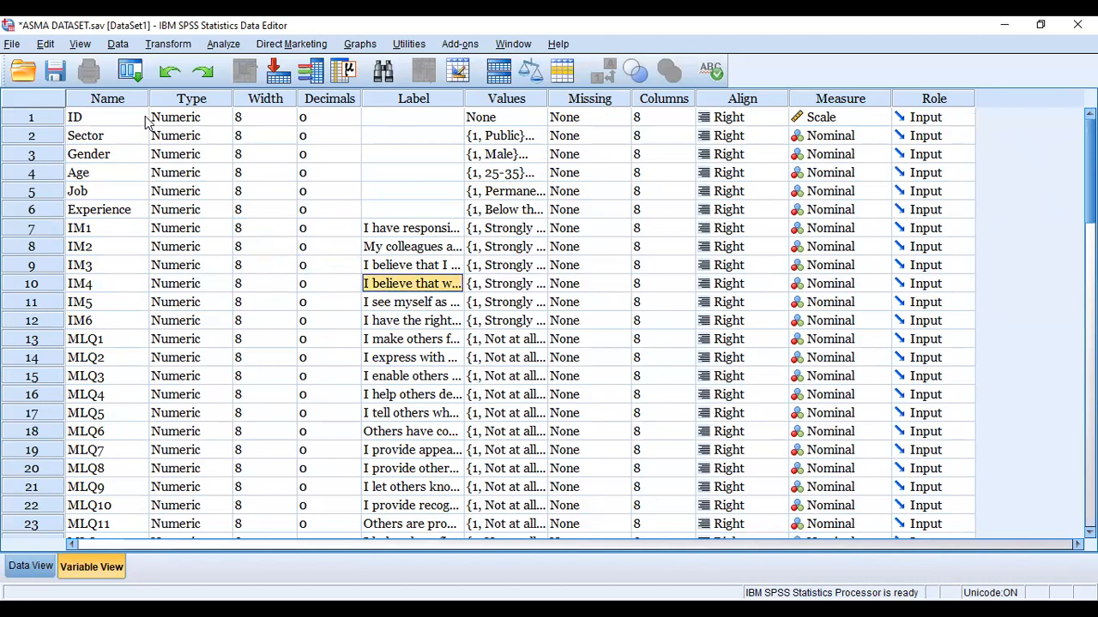
{"action": "key", "text": "Right"}
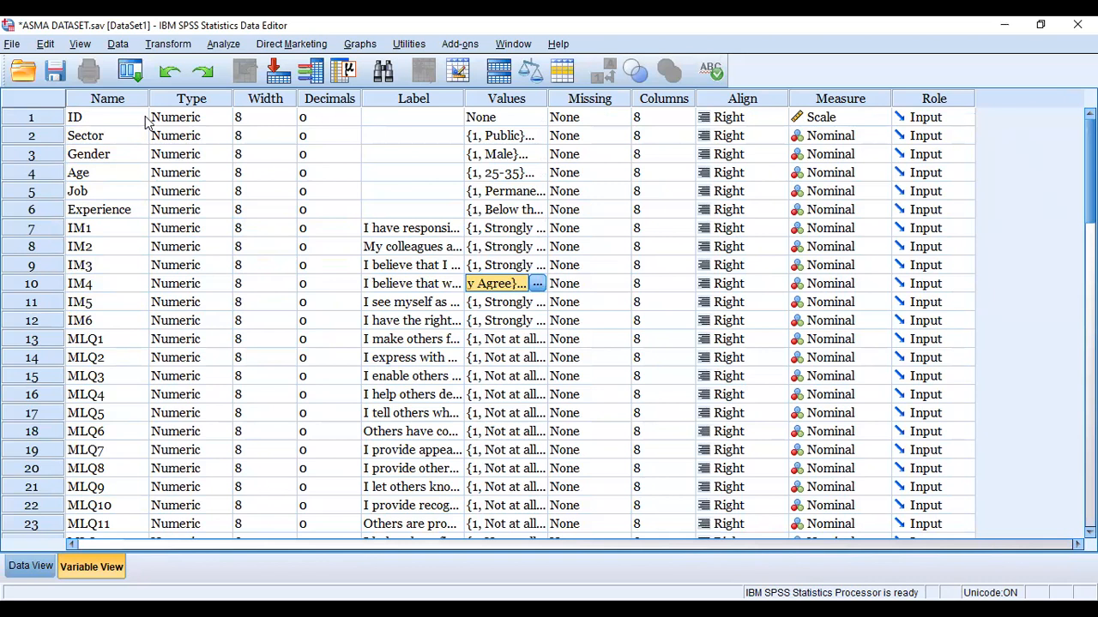
{"action": "key", "text": "Right"}
{"action": "key", "text": "Right"}
{"action": "key", "text": "Right"}
{"action": "key", "text": "Right"}
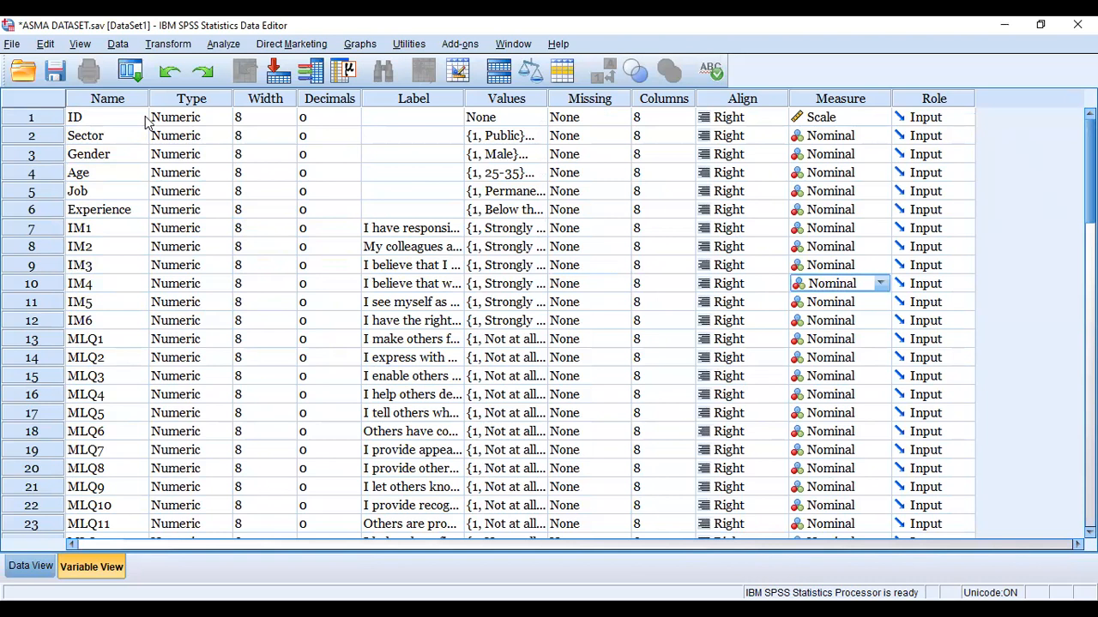
Review the names of the remaining IM, MLQ and TJP variables down to the end of the list, then back up to TJP8
{"action": "key", "text": "Left"}
{"action": "key", "text": "Left"}
{"action": "key", "text": "Left"}
{"action": "key", "text": "Left"}
{"action": "key", "text": "Left"}
{"action": "key", "text": "Left"}
{"action": "key", "text": "Left"}
{"action": "key", "text": "Left"}
{"action": "key", "text": "Left"}
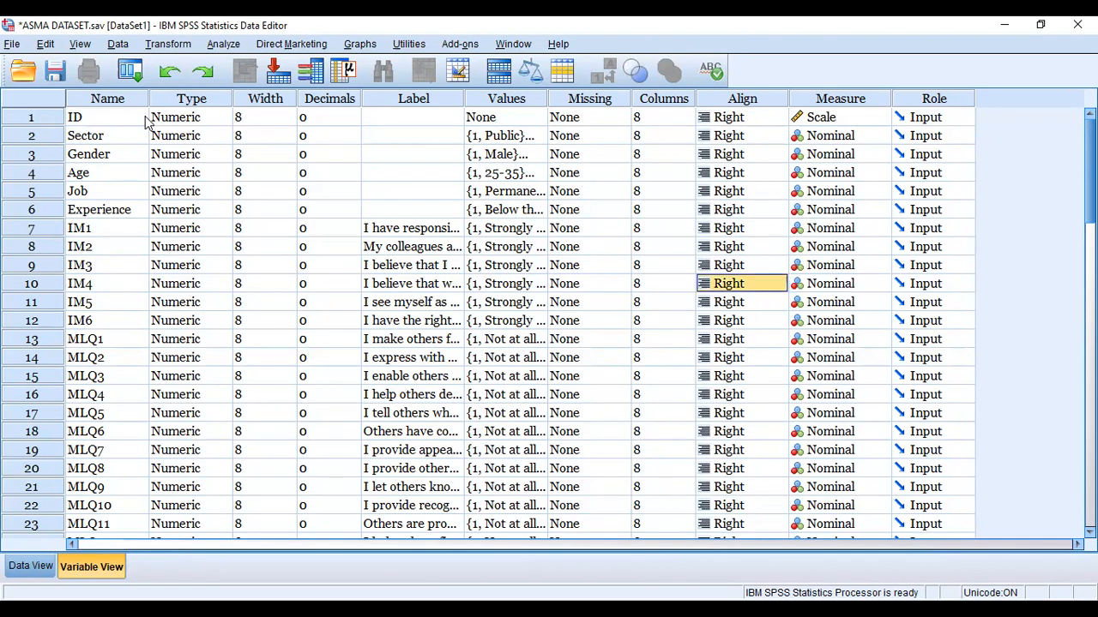
{"action": "key", "text": "Down"}
{"action": "key", "text": "Down"}
{"action": "key", "text": "Down"}
{"action": "key", "text": "Down"}
{"action": "key", "text": "Down"}
{"action": "key", "text": "Down"}
{"action": "key", "text": "Down"}
{"action": "key", "text": "Down"}
{"action": "key", "text": "Down"}
{"action": "key", "text": "Down"}
{"action": "key", "text": "Down"}
{"action": "key", "text": "Down"}
{"action": "key", "text": "Down"}
{"action": "key", "text": "Down"}
{"action": "key", "text": "Down"}
{"action": "key", "text": "Down"}
{"action": "key", "text": "Down"}
{"action": "key", "text": "Down"}
{"action": "key", "text": "Down"}
{"action": "key", "text": "Down"}
{"action": "key", "text": "Down"}
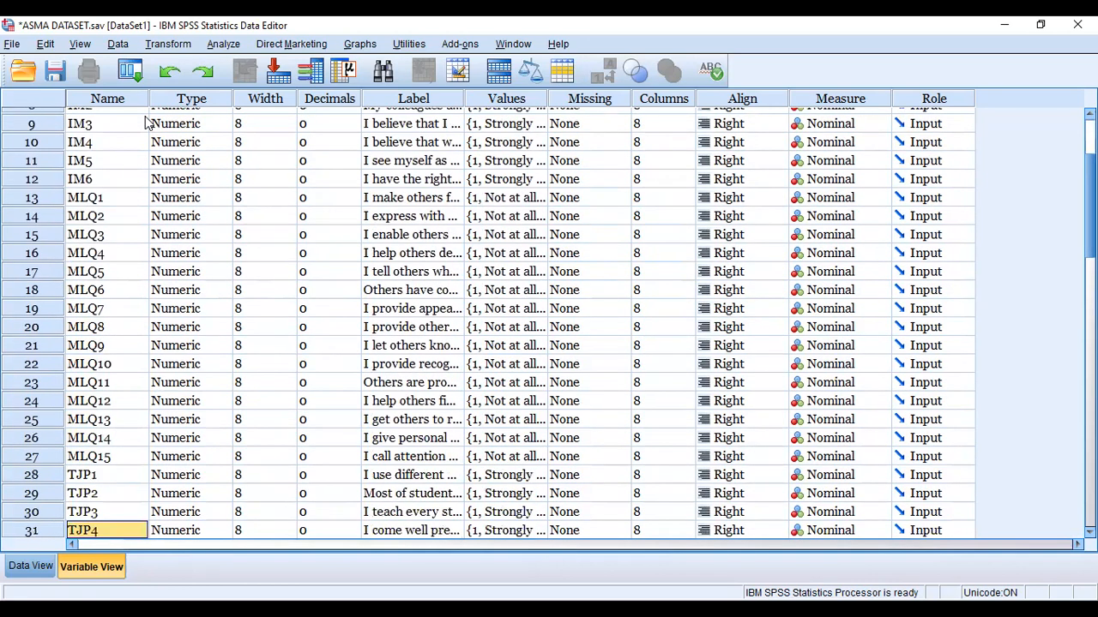
{"action": "key", "text": "Down"}
{"action": "key", "text": "Down"}
{"action": "key", "text": "Down"}
{"action": "key", "text": "Down"}
{"action": "key", "text": "Down"}
{"action": "key", "text": "Down"}
{"action": "key", "text": "Down"}
{"action": "key", "text": "Down"}
{"action": "key", "text": "Down"}
{"action": "key", "text": "Down"}
{"action": "key", "text": "Down"}
{"action": "key", "text": "Down"}
{"action": "key", "text": "Down"}
{"action": "key", "text": "Down"}
{"action": "key", "text": "Down"}
{"action": "key", "text": "Down"}
{"action": "key", "text": "Down"}
{"action": "key", "text": "Down"}
{"action": "key", "text": "Down"}
{"action": "key", "text": "Down"}
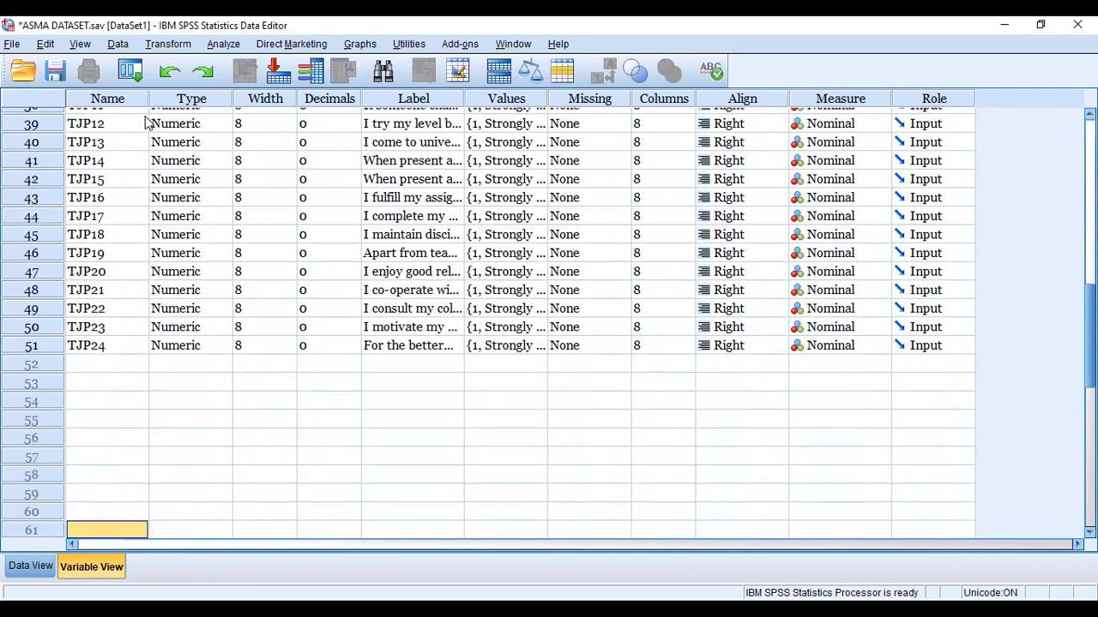
{"action": "key", "text": "Up"}
{"action": "key", "text": "Up"}
{"action": "key", "text": "Up"}
{"action": "key", "text": "Up"}
{"action": "key", "text": "Up"}
{"action": "key", "text": "Up"}
{"action": "key", "text": "Up"}
{"action": "key", "text": "Up"}
{"action": "key", "text": "Up"}
{"action": "key", "text": "Up"}
{"action": "key", "text": "Up"}
{"action": "key", "text": "Up"}
{"action": "key", "text": "Up"}
{"action": "key", "text": "Up"}
{"action": "key", "text": "Up"}
{"action": "key", "text": "Up"}
{"action": "key", "text": "Up"}
{"action": "key", "text": "Up"}
{"action": "key", "text": "Up"}
{"action": "key", "text": "Up"}
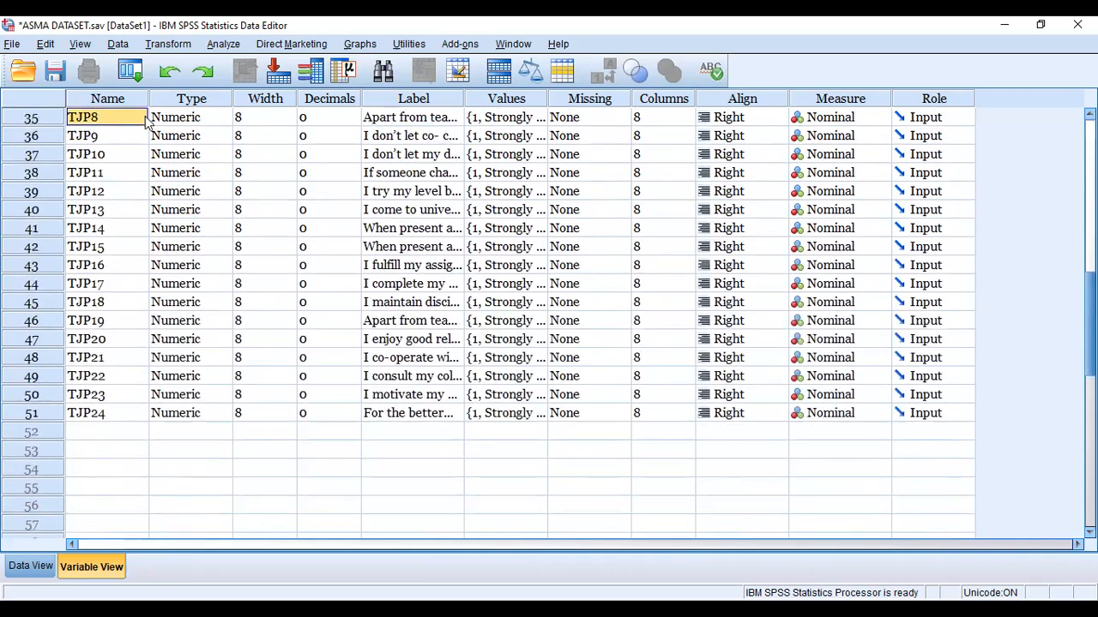
Review the variable definitions from TJP8 back up to Experience
{"action": "key", "text": "Up"}
{"action": "key", "text": "Up"}
{"action": "key", "text": "Up"}
{"action": "key", "text": "Up"}
{"action": "key", "text": "Up"}
{"action": "key", "text": "Up"}
{"action": "key", "text": "Up"}
{"action": "key", "text": "Up"}
{"action": "key", "text": "Up"}
{"action": "key", "text": "Up"}
{"action": "key", "text": "Up"}
{"action": "key", "text": "Up"}
{"action": "key", "text": "Up"}
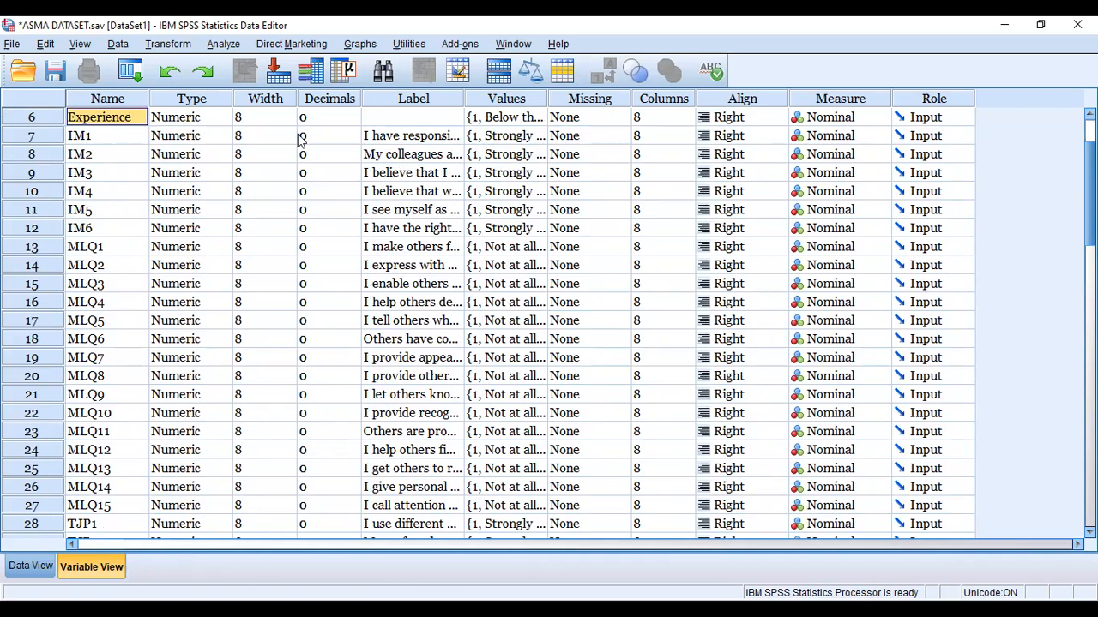
Check the variable columns in the data grid, return to the variable definitions and save the dataset
{"action": "left_click", "coordinate": [28, 570]}
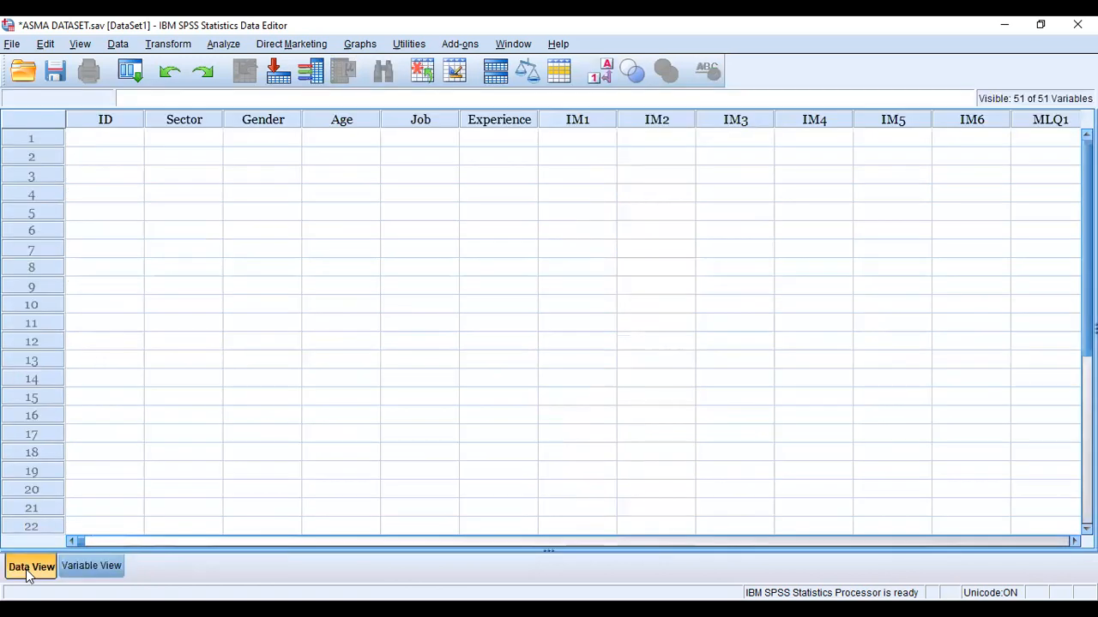
{"action": "left_click", "coordinate": [90, 567]}
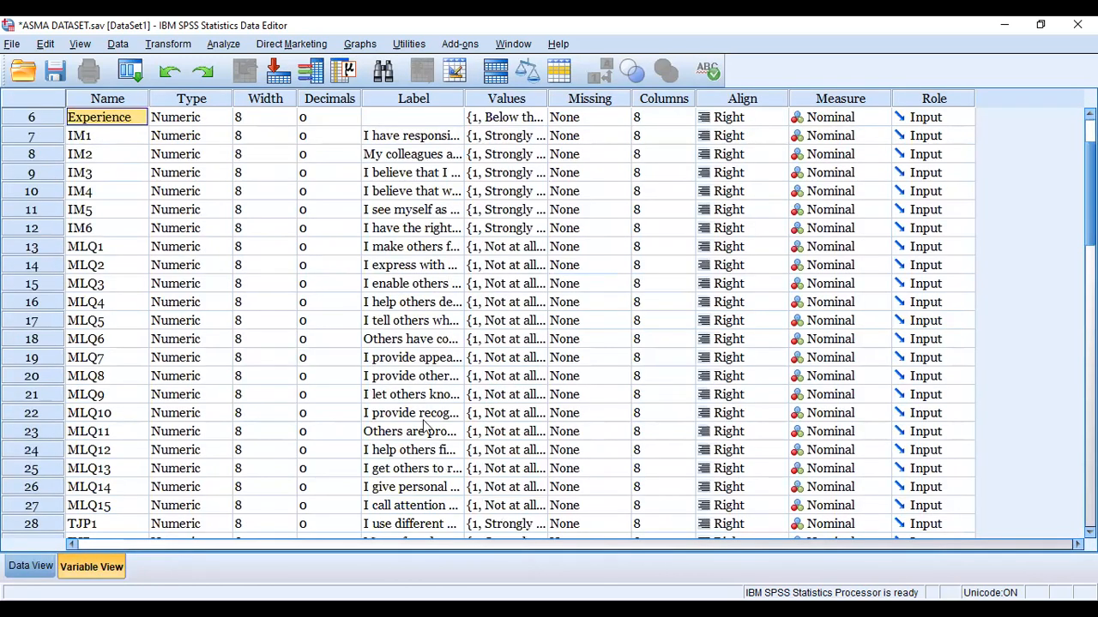
{"action": "key", "text": "ctrl+s"}
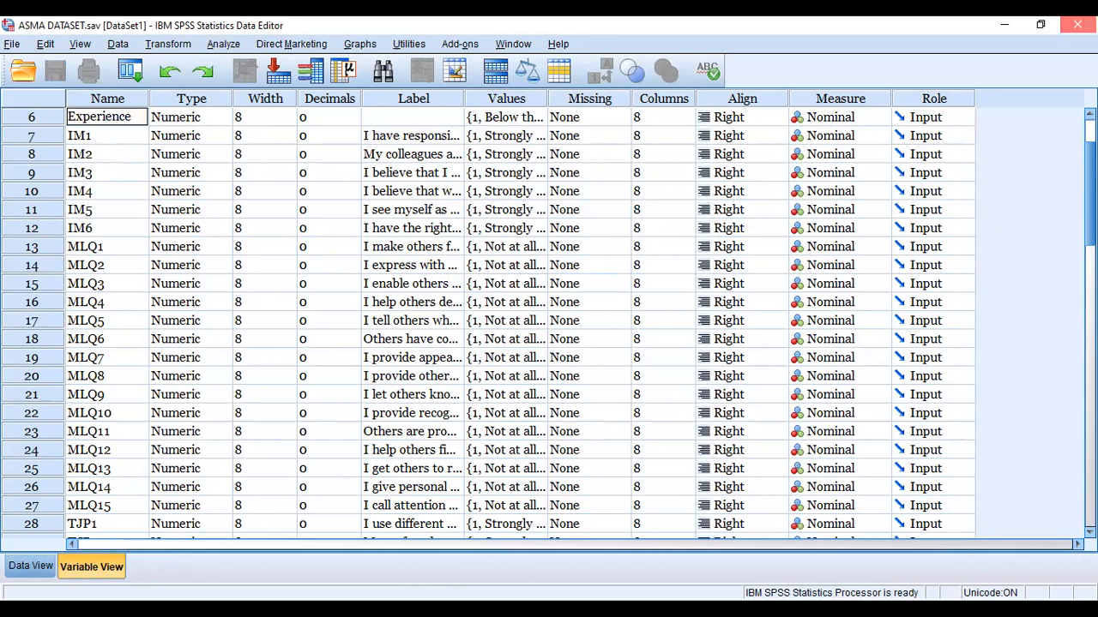
Close SPSS, saving the output viewer contents as Output1 in the Custom Office Templates folder, and return to the Word questionnaire
{"action": "left_click", "coordinate": [1077, 24]}
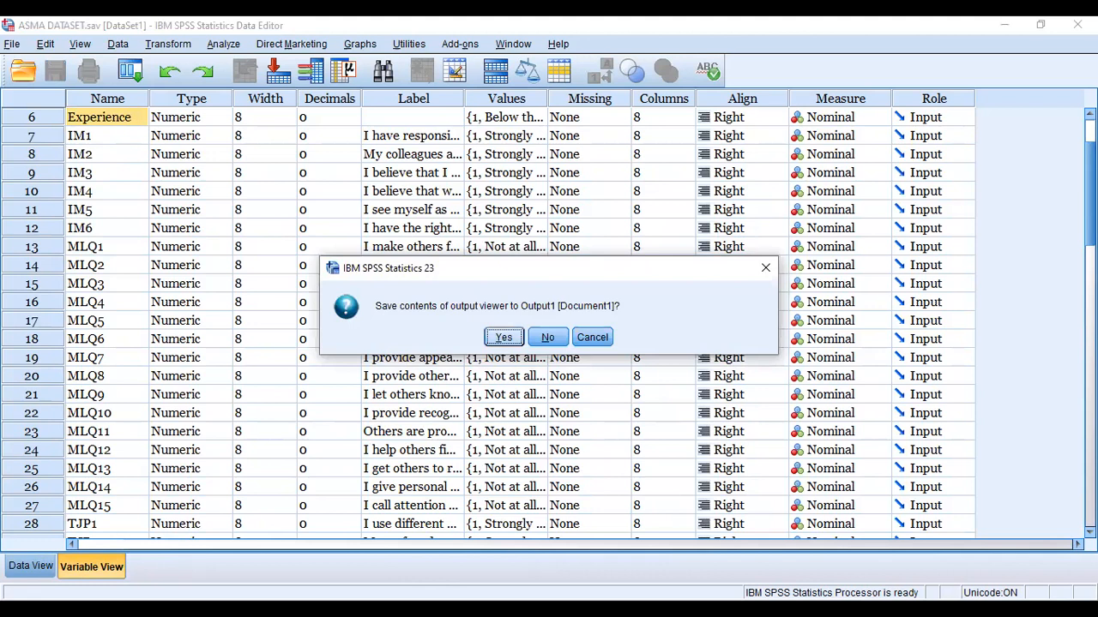
{"action": "key", "text": "Return"}
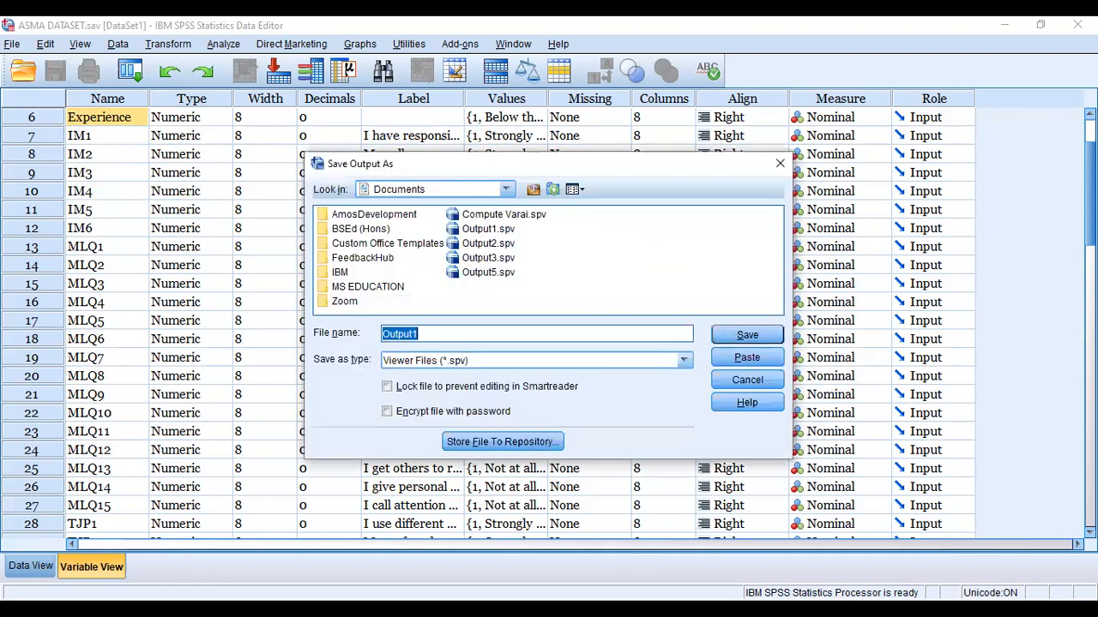
{"action": "left_click", "coordinate": [507, 189]}
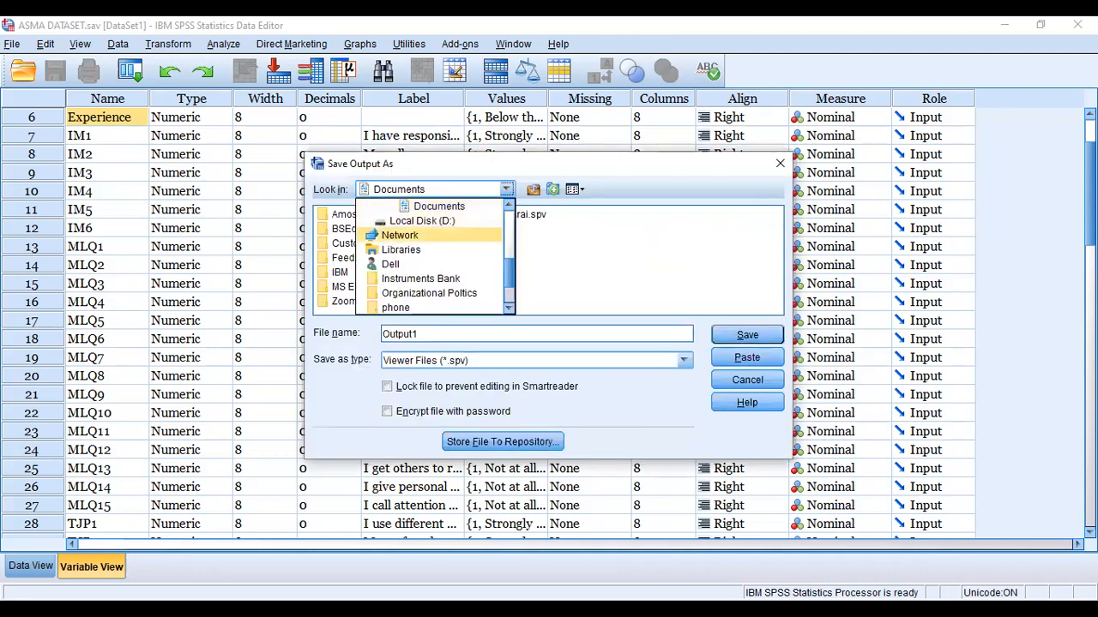
{"action": "scroll", "coordinate": [433, 257], "scroll_direction": "down", "scroll_amount": 2}
{"action": "scroll", "coordinate": [433, 258], "scroll_direction": "up", "scroll_amount": 3}
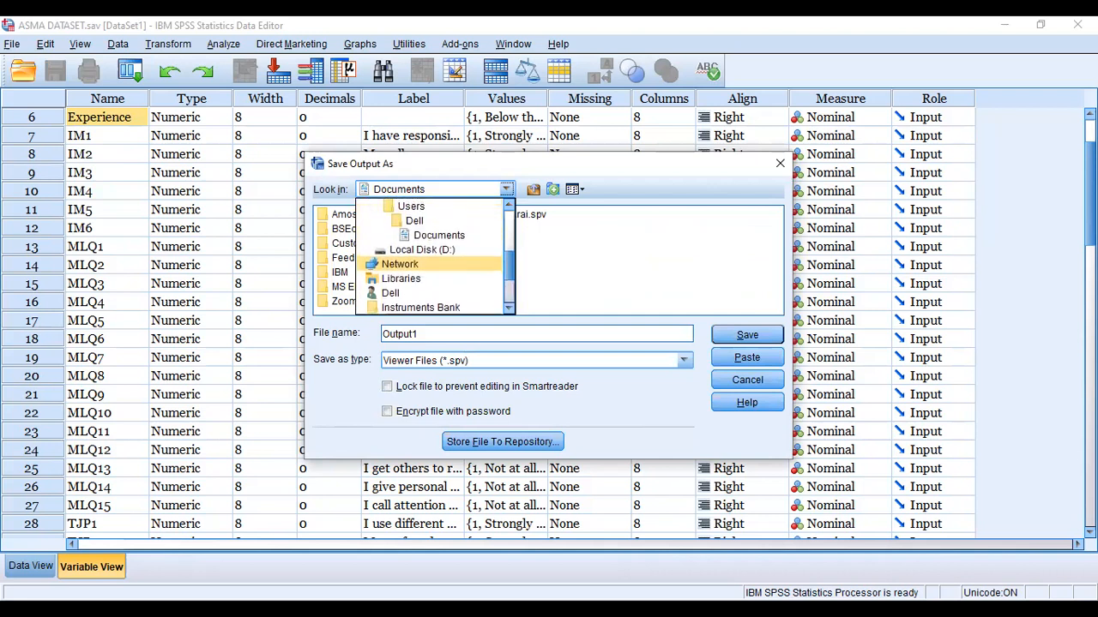
{"action": "scroll", "coordinate": [433, 258], "scroll_direction": "down", "scroll_amount": 2}
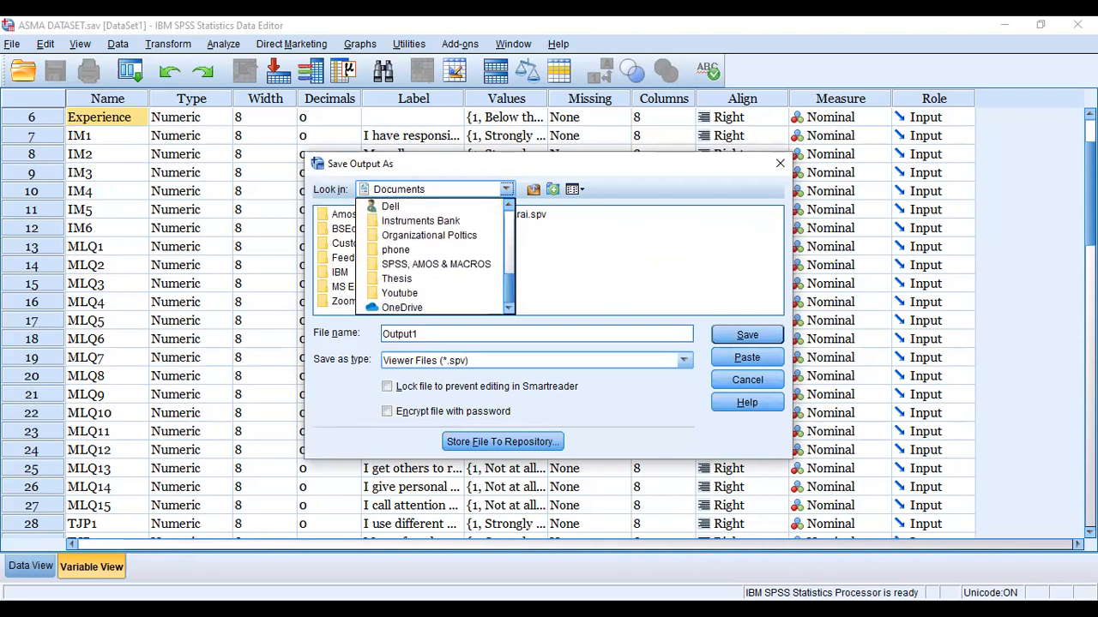
{"action": "scroll", "coordinate": [433, 258], "scroll_direction": "up", "scroll_amount": 4}
{"action": "scroll", "coordinate": [433, 258], "scroll_direction": "down", "scroll_amount": 3}
{"action": "scroll", "coordinate": [433, 257], "scroll_direction": "up", "scroll_amount": 2}
{"action": "scroll", "coordinate": [433, 258], "scroll_direction": "down", "scroll_amount": 1}
{"action": "scroll", "coordinate": [433, 257], "scroll_direction": "up", "scroll_amount": 2}
{"action": "scroll", "coordinate": [433, 258], "scroll_direction": "down", "scroll_amount": 3}
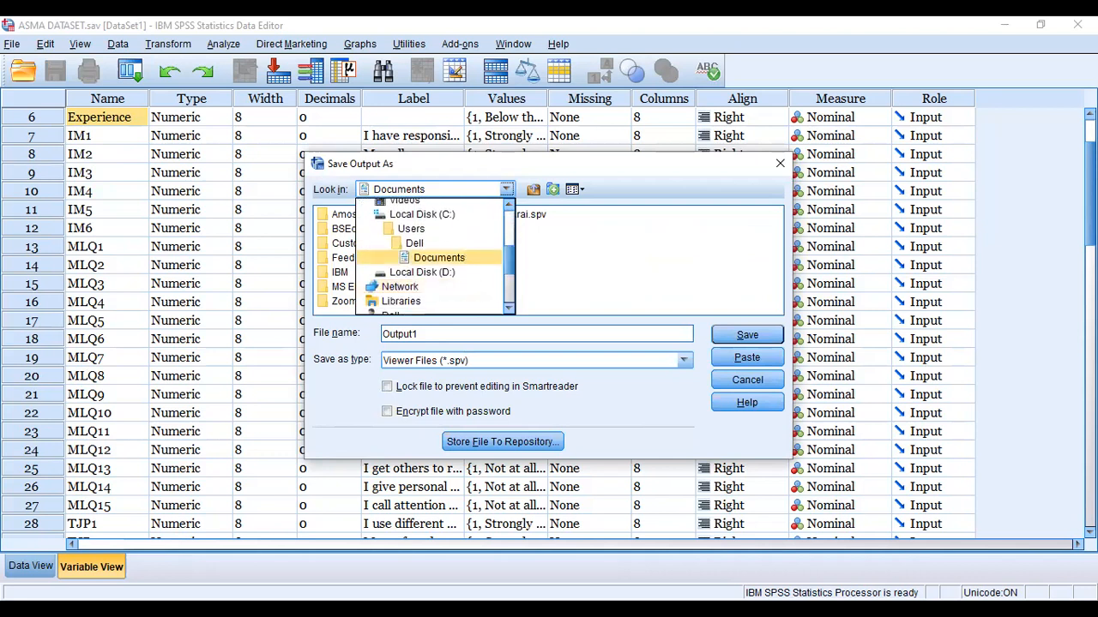
{"action": "scroll", "coordinate": [433, 258], "scroll_direction": "up", "scroll_amount": 3}
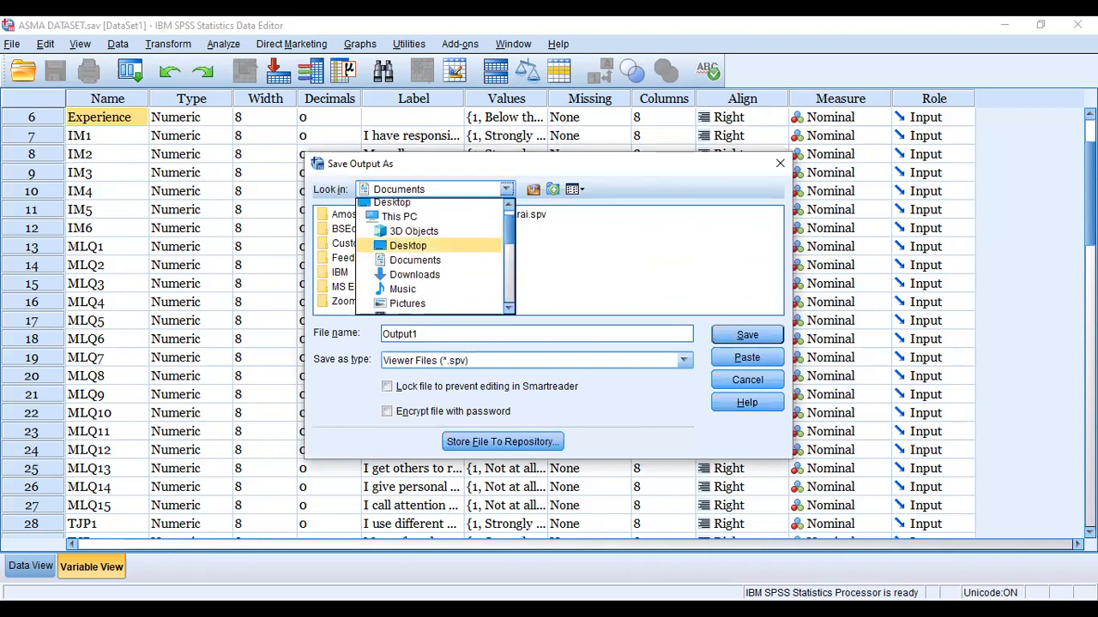
{"action": "double_click", "coordinate": [408, 245]}
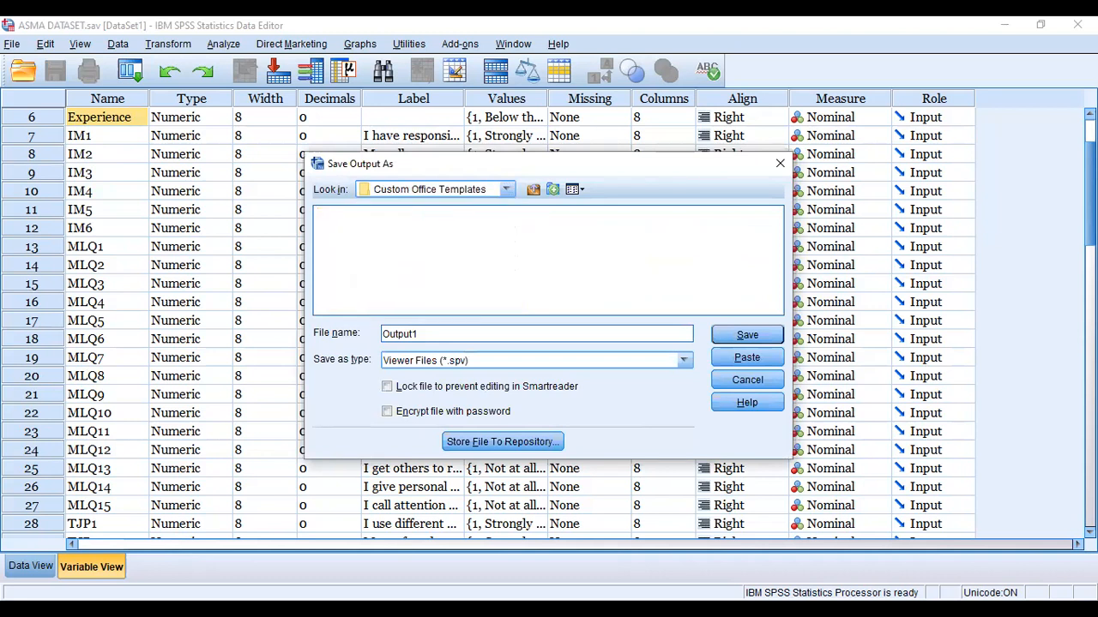
{"action": "left_click", "coordinate": [747, 336]}
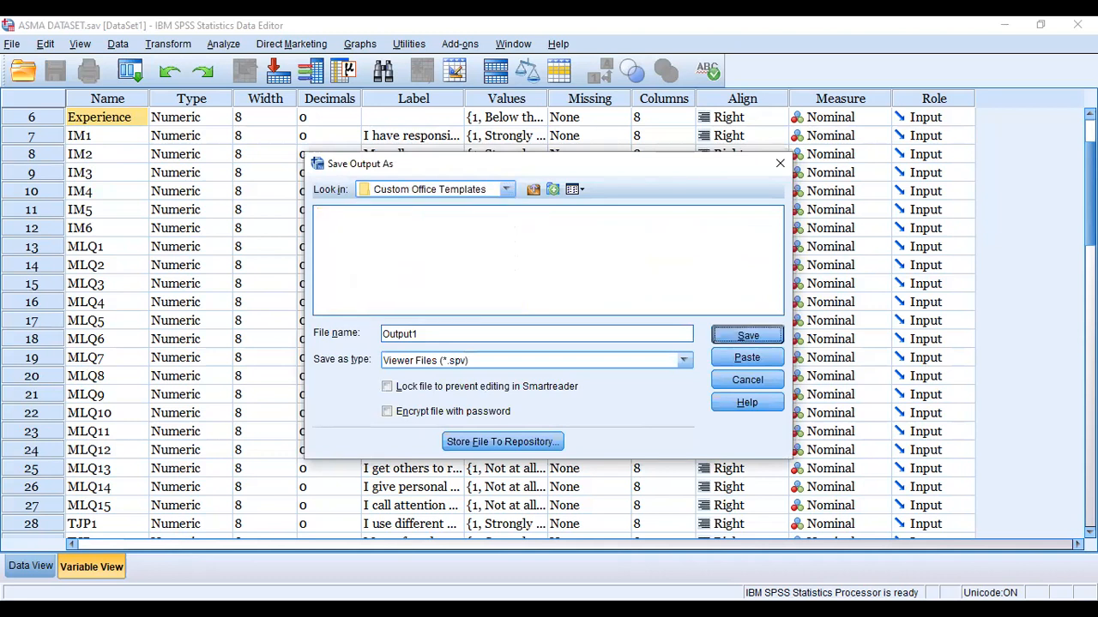
{"action": "key", "text": "alt+Tab"}
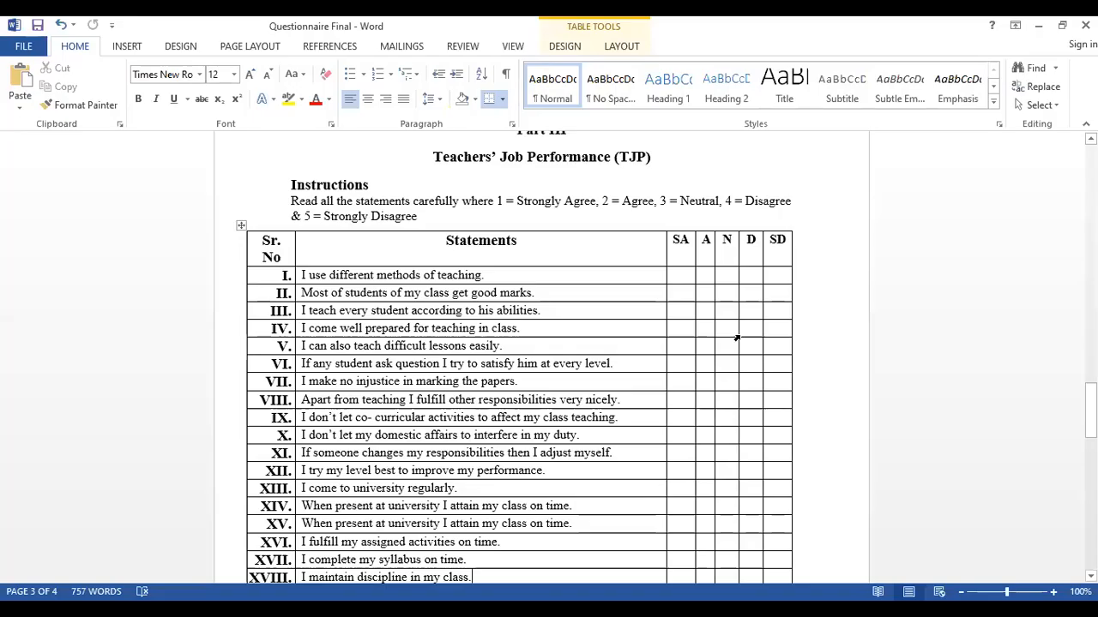